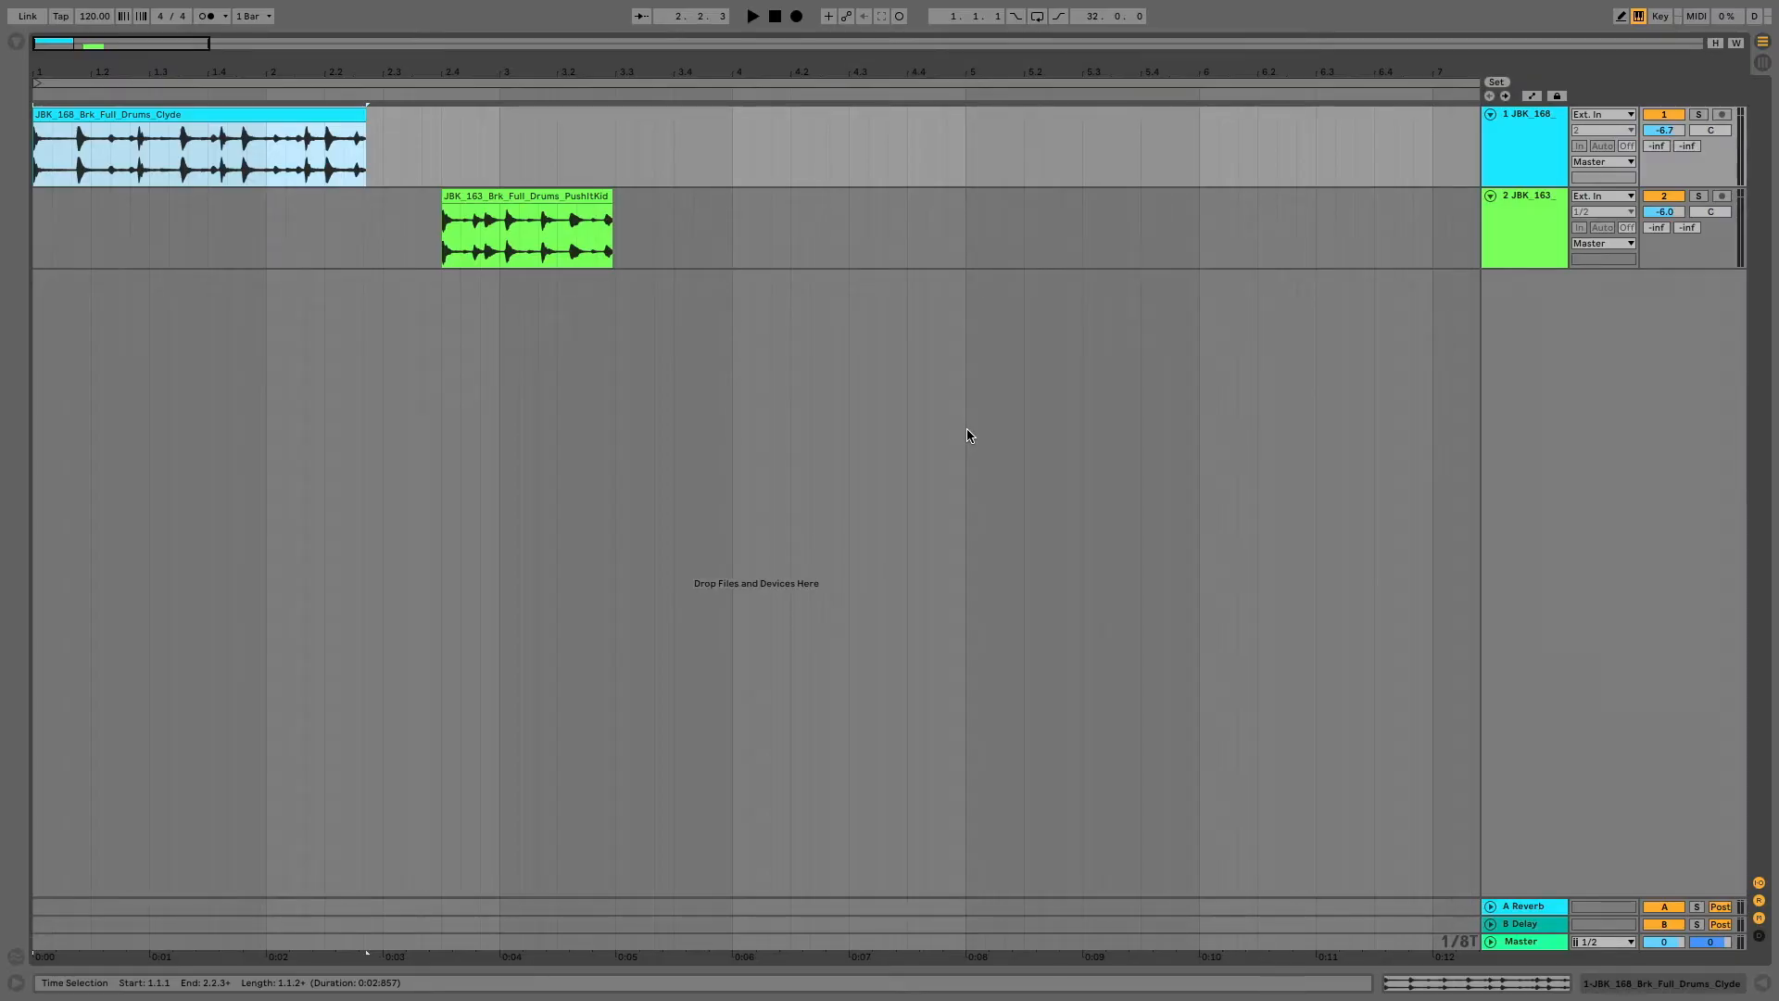
- Play back the Clyde and PushItKid breaks, and set the project tempo to 170 BPM
{"action": "key", "text": "space"}
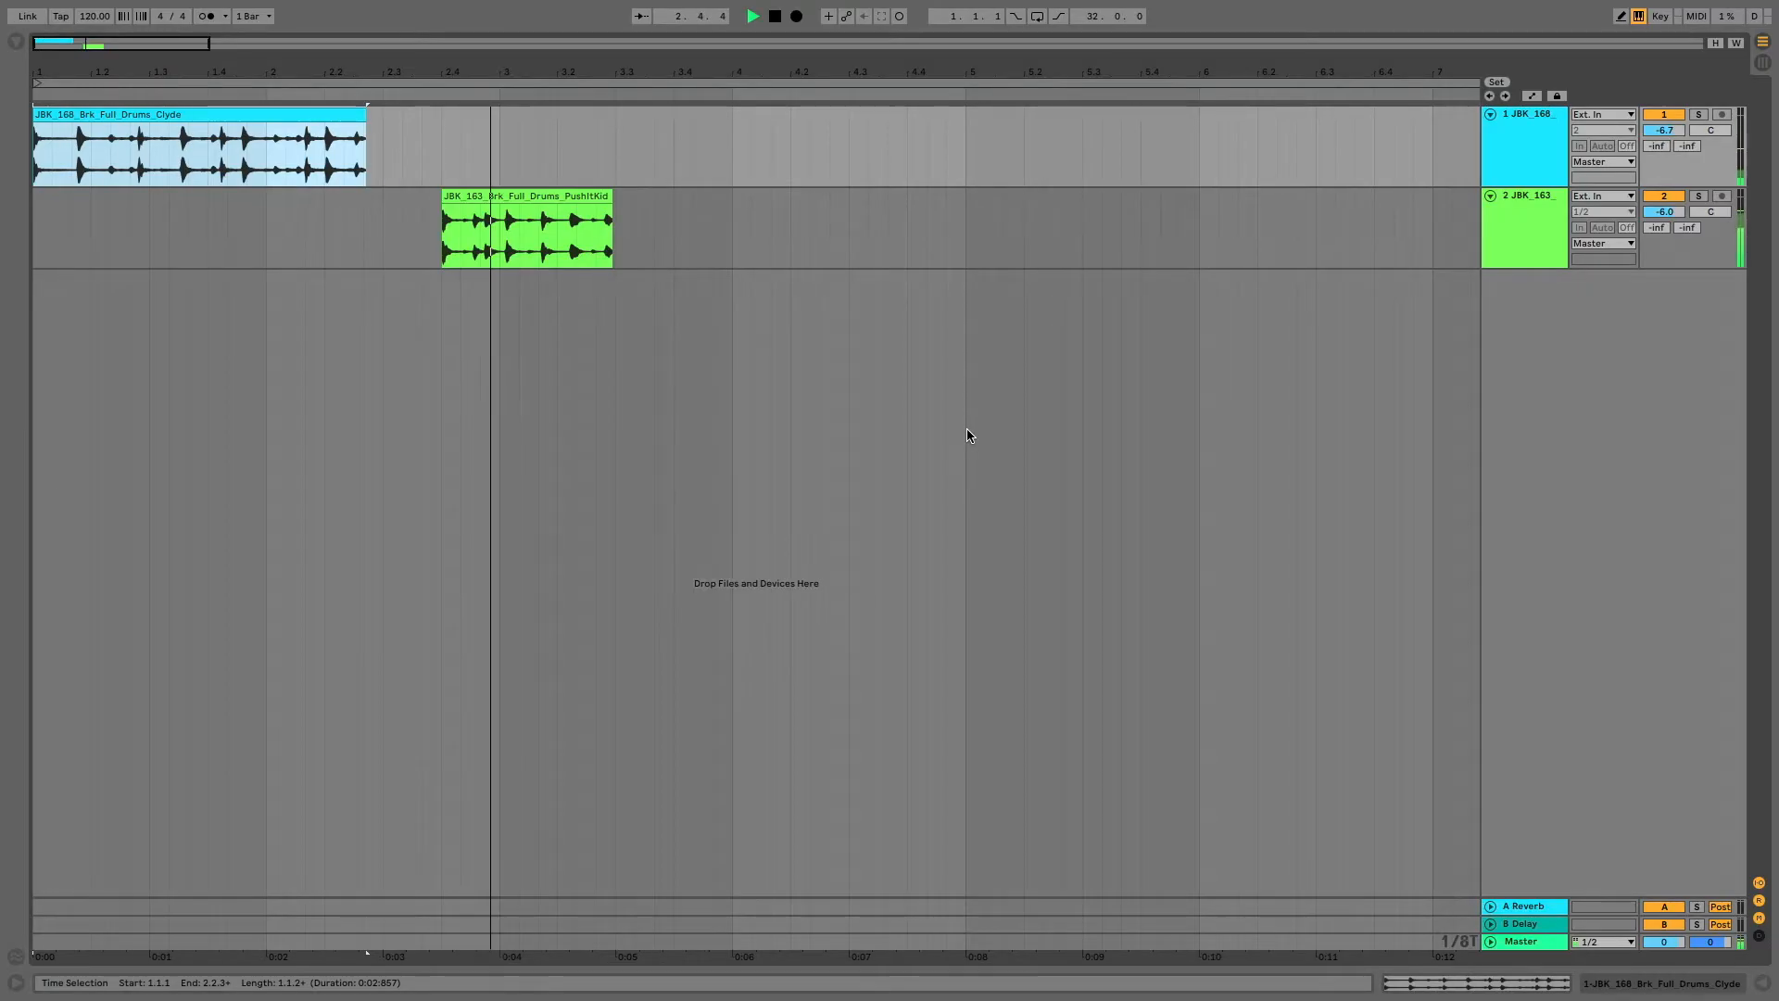
{"action": "key", "text": "space"}
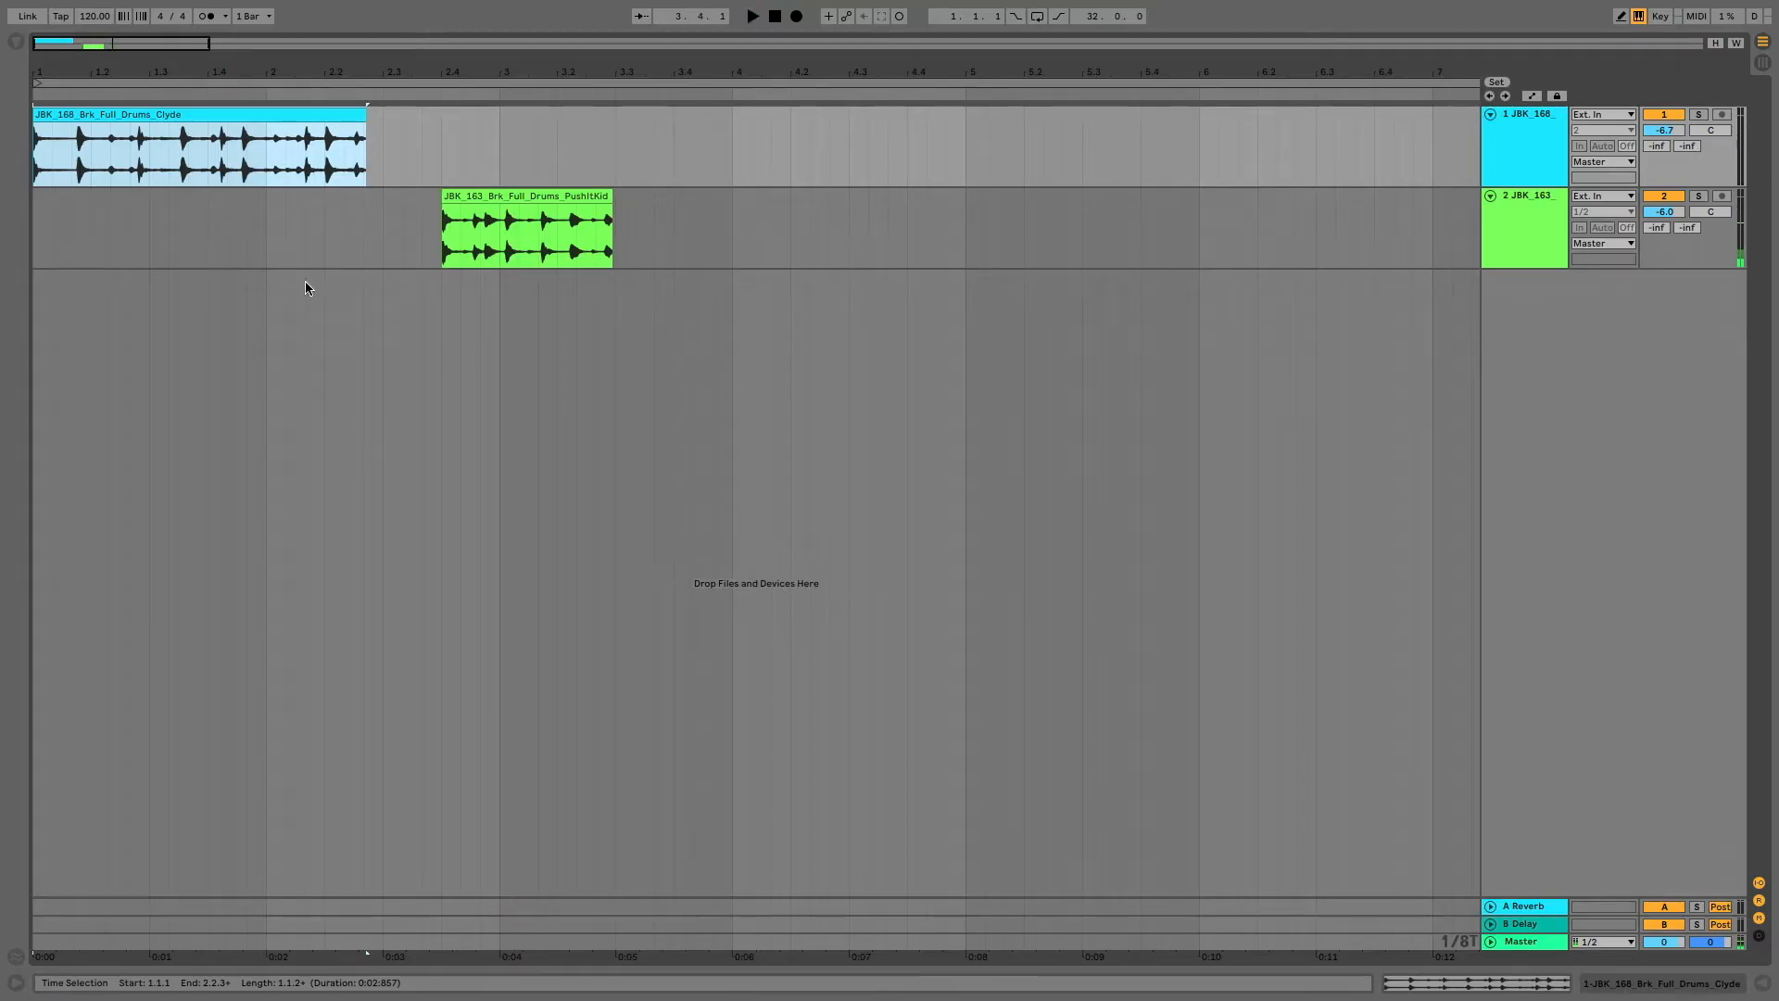
{"action": "left_click", "coordinate": [92, 16]}
{"action": "type", "text": "170"}
{"action": "key", "text": "Return"}
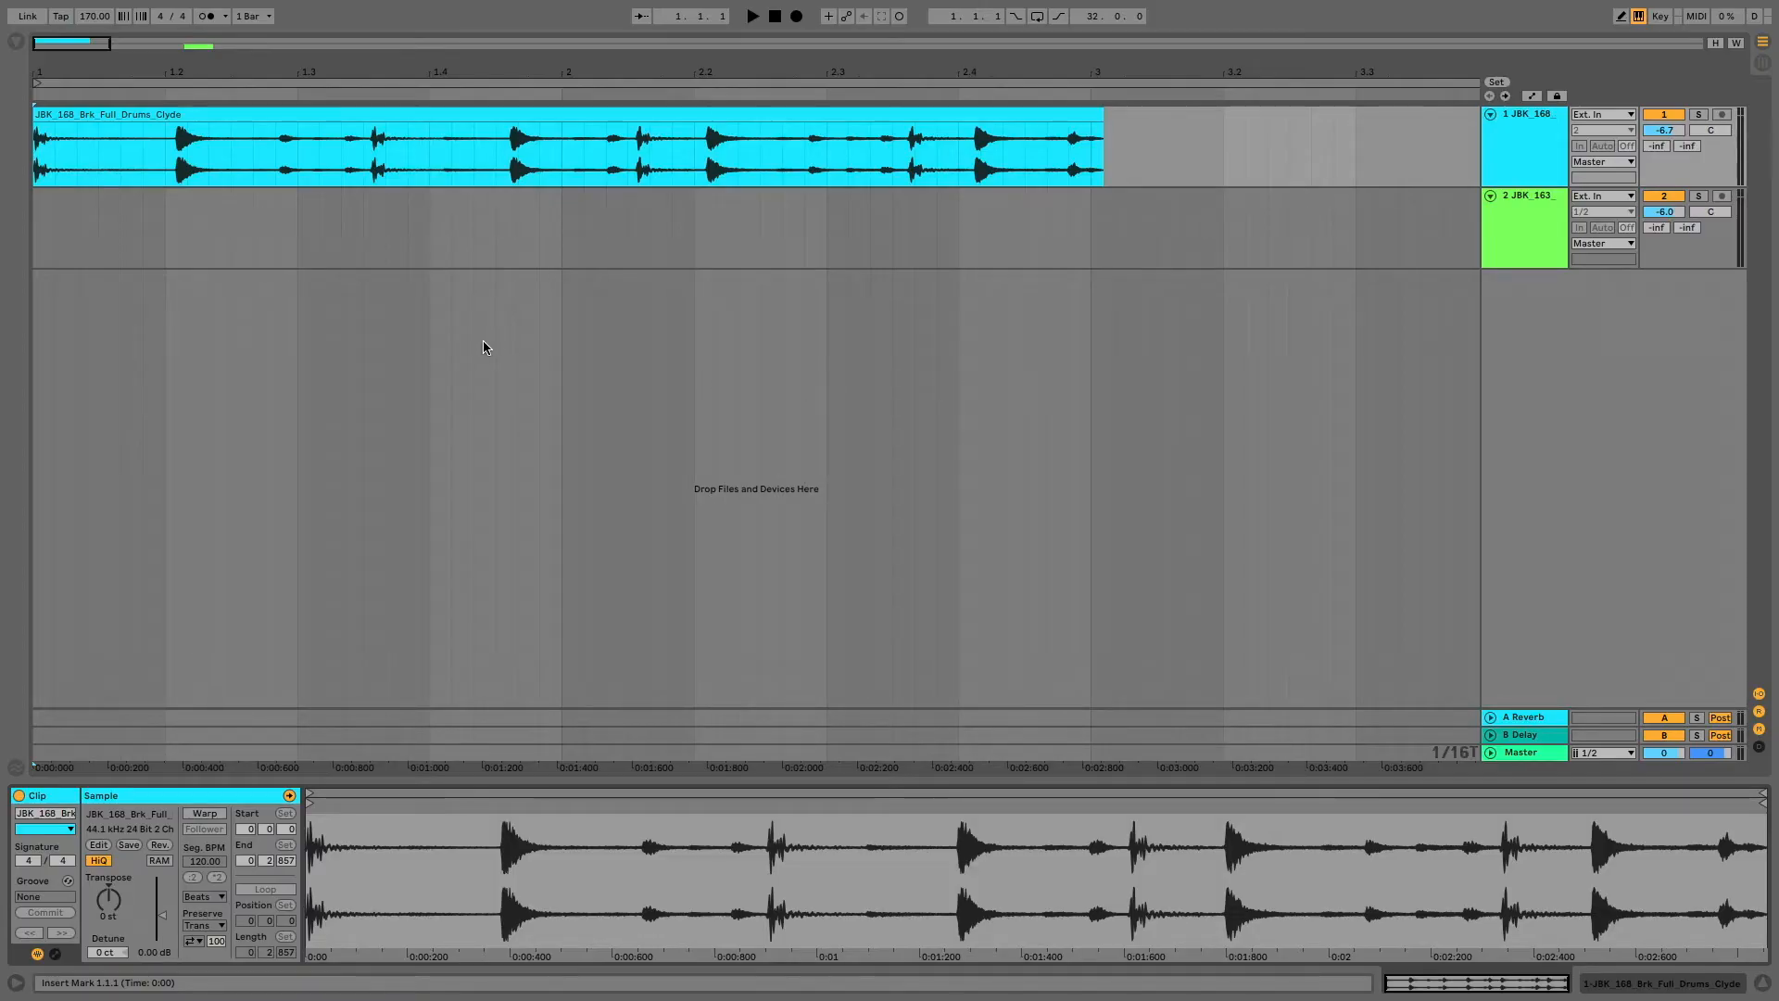
- Turn on the metronome and play the Clyde break against it
{"action": "left_click", "coordinate": [208, 16]}
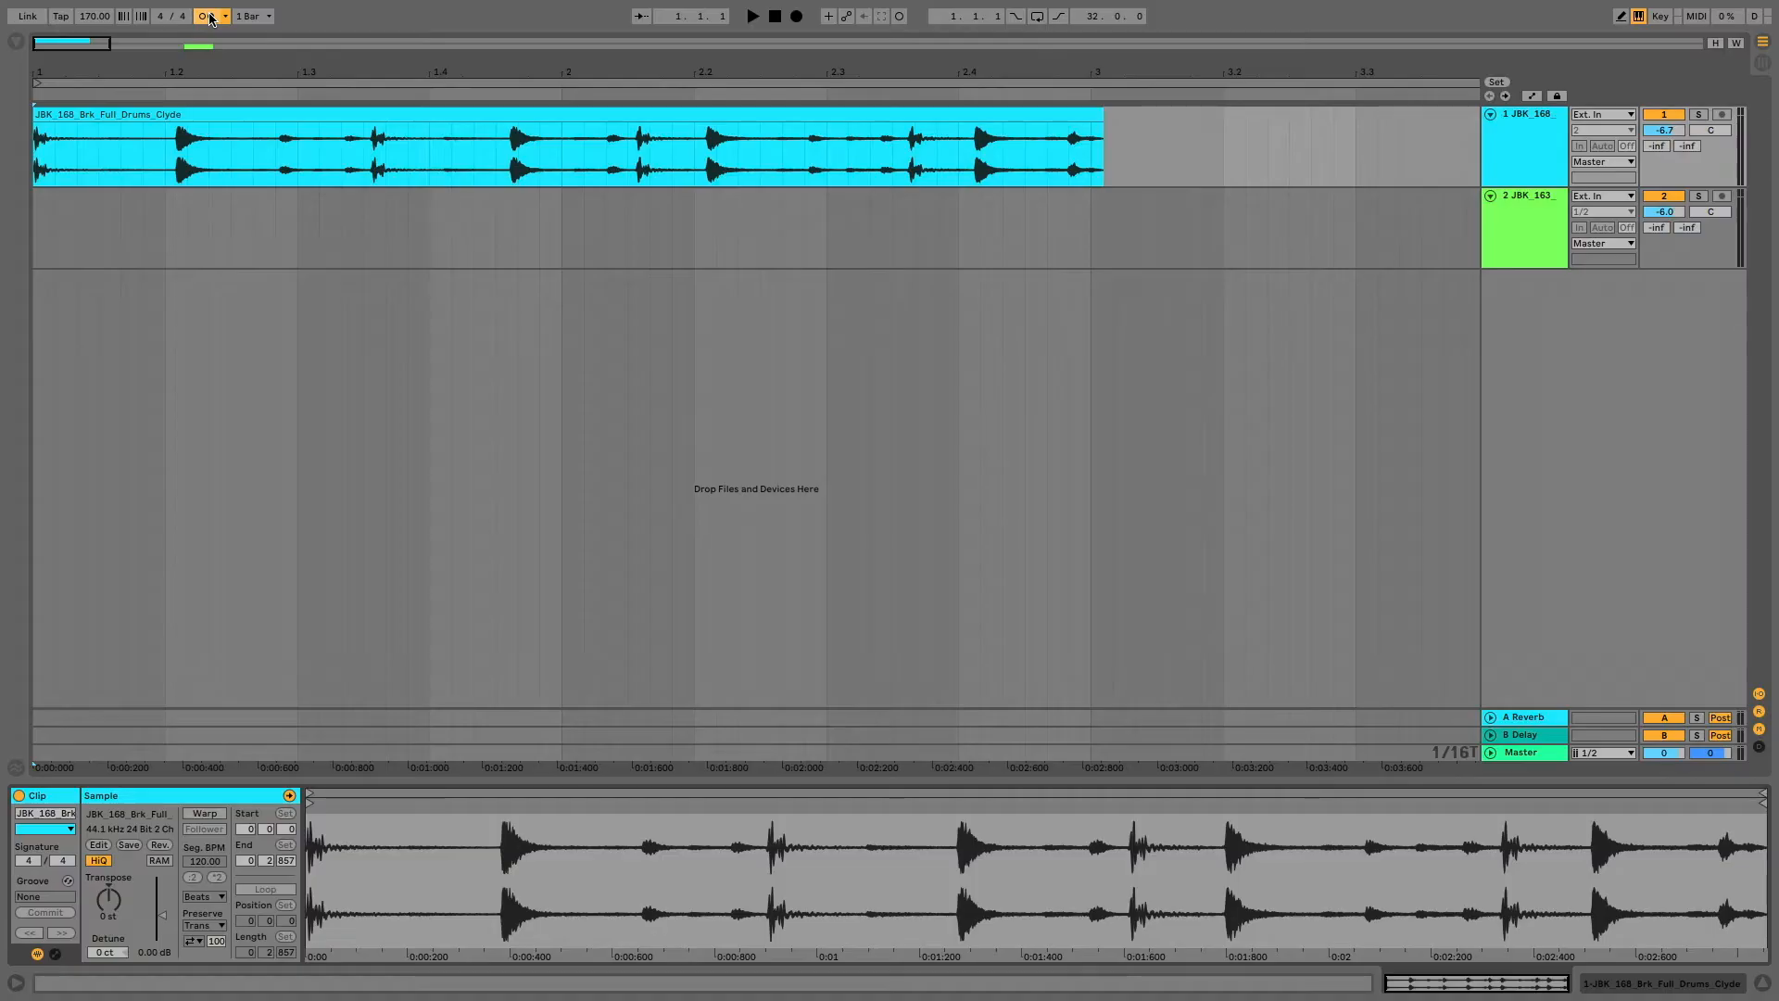
{"action": "key", "text": "space"}
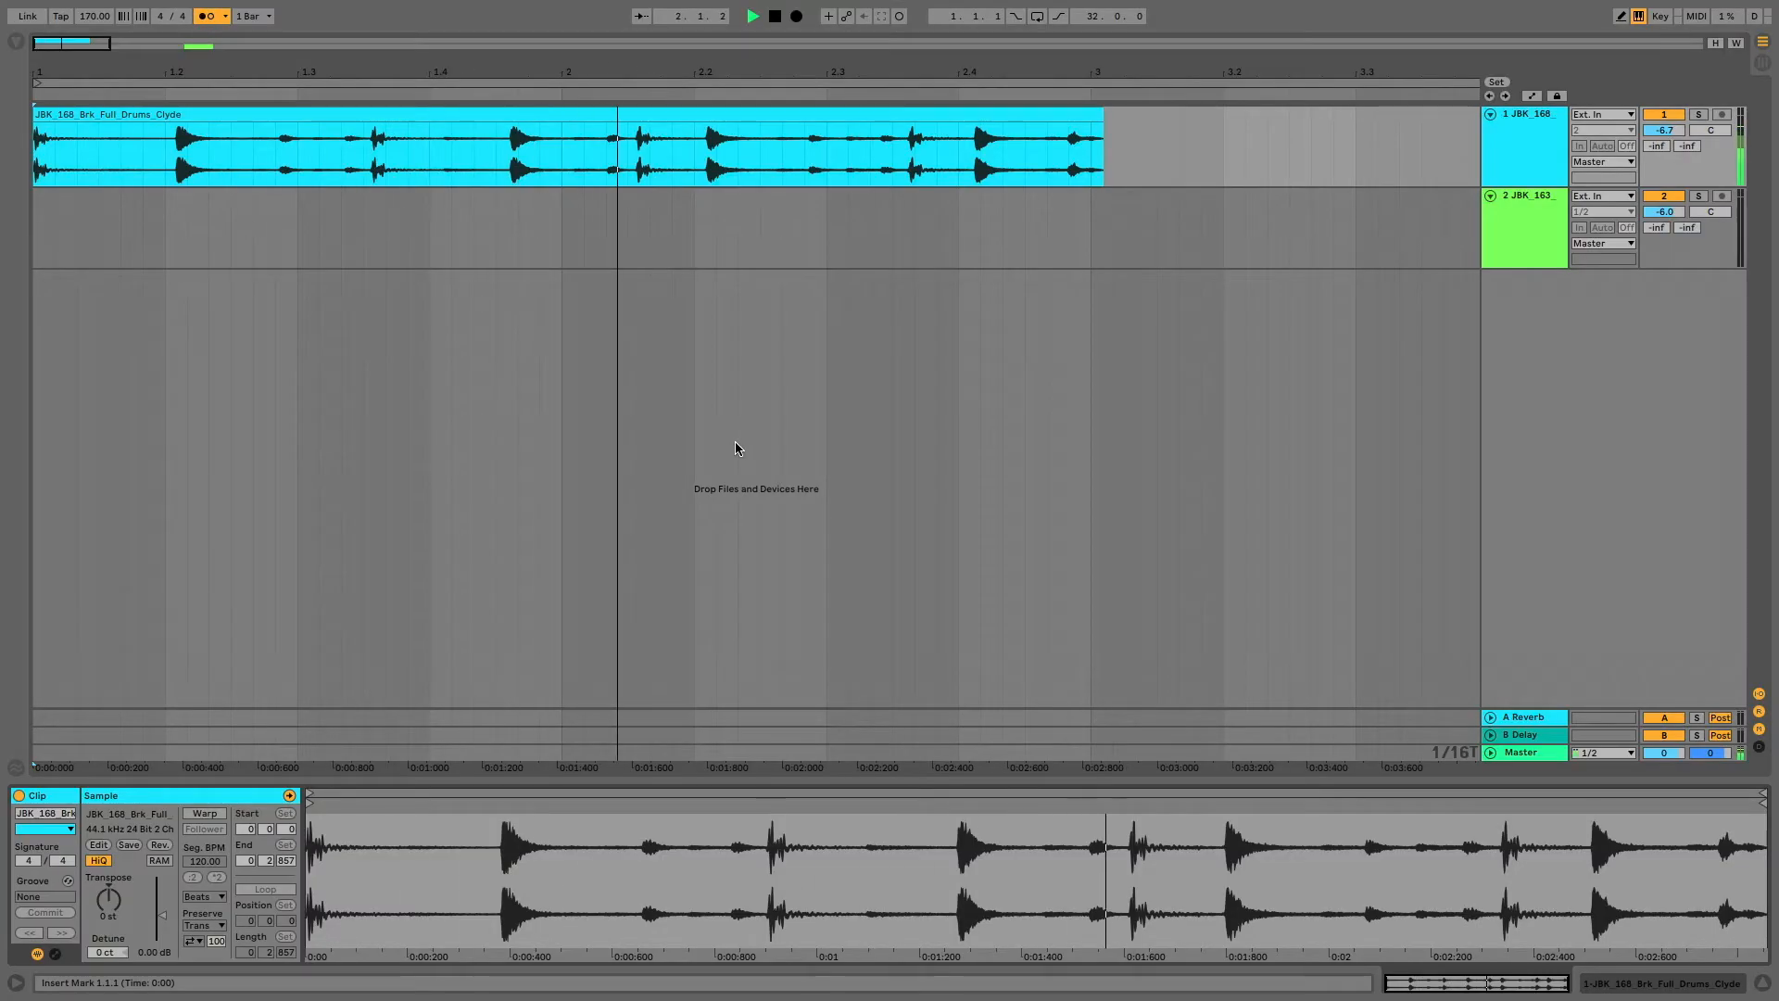
{"action": "key", "text": "space"}
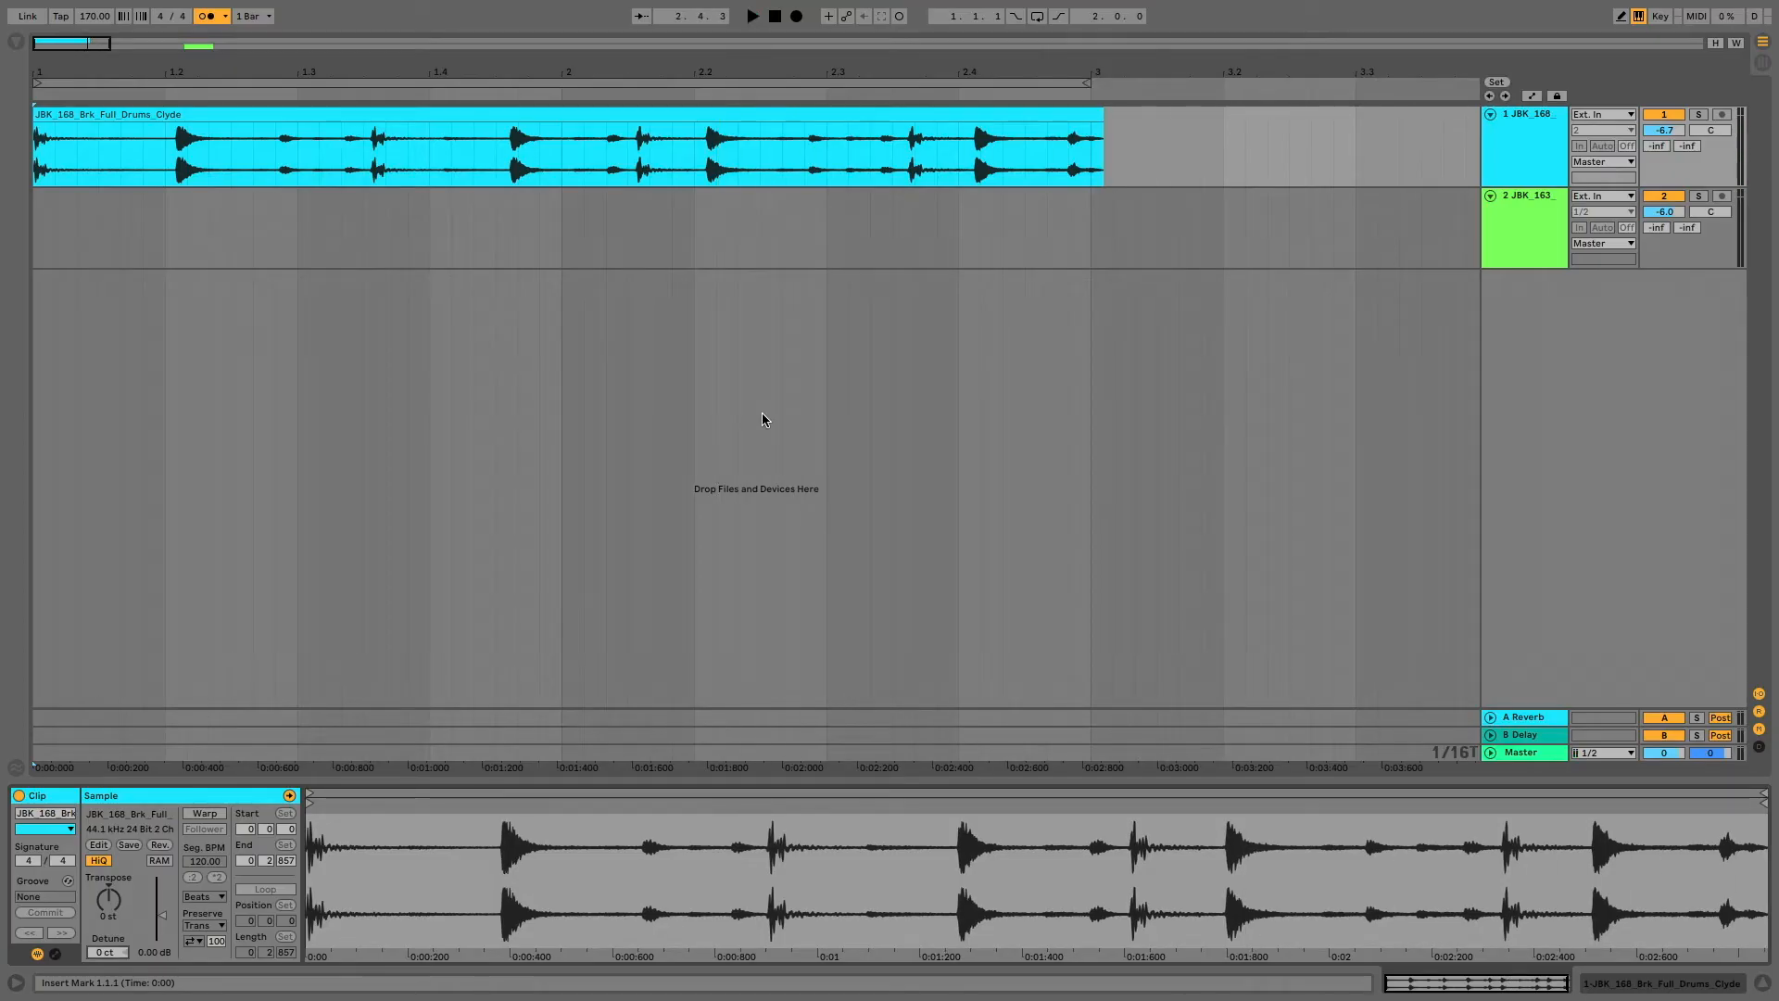
- Loop the first two bars of the Clyde break and set the clip's detune to 20 ct
{"action": "left_click_drag", "start_coordinate": [1090, 162], "coordinate": [46, 148]}
{"action": "key", "text": "ctrl+l"}
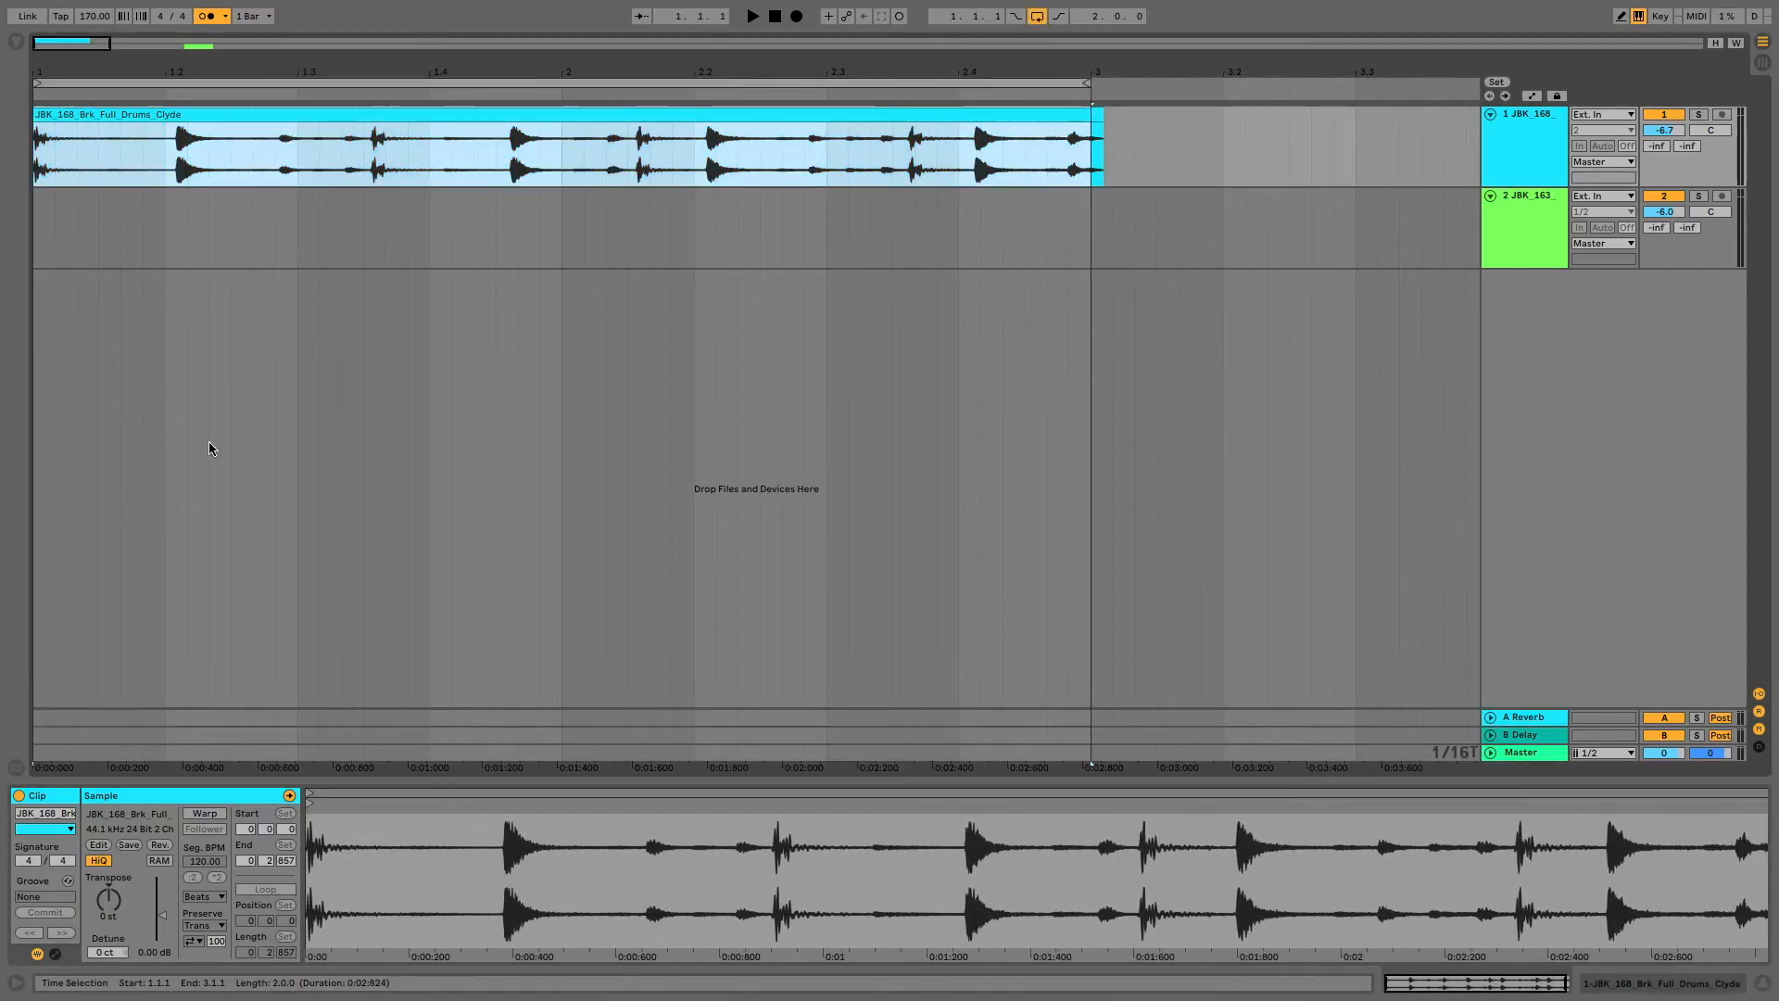
{"action": "key", "text": "space"}
{"action": "left_click_drag", "start_coordinate": [106, 952], "coordinate": [106, 919]}
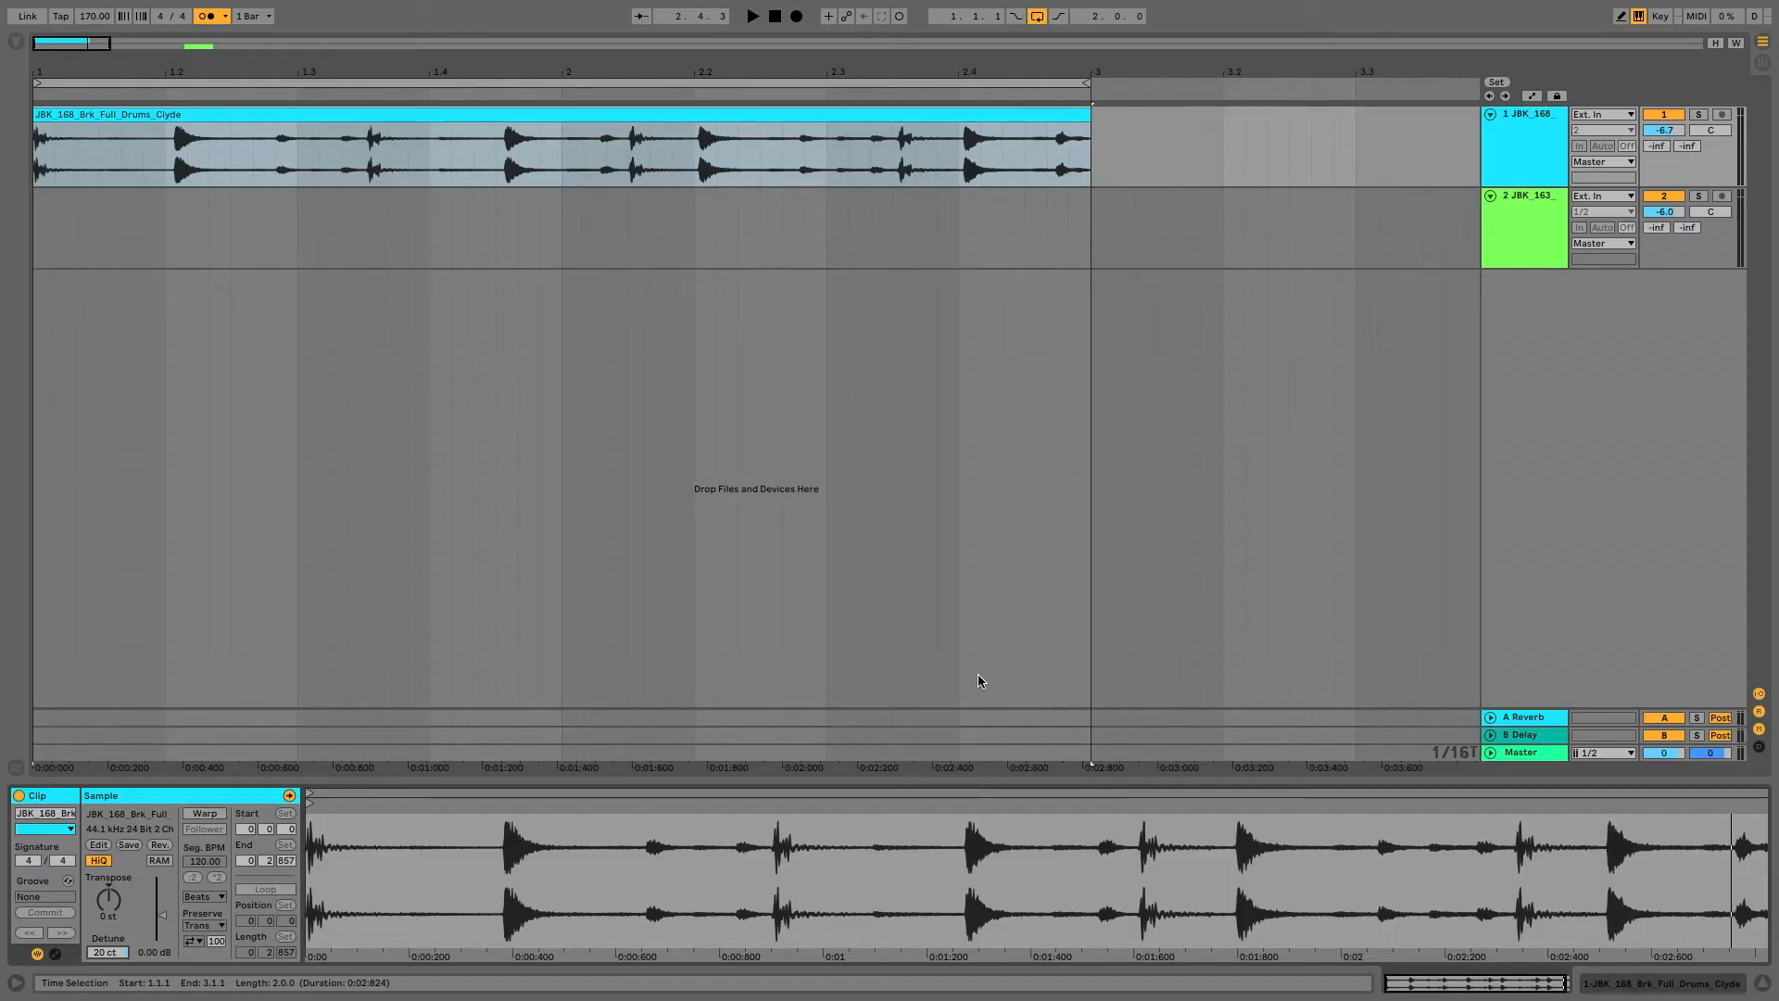
- Listen to the two-bar Clyde loop without the metronome and with it to compare its timing
{"action": "mouse_move", "coordinate": [557, 72]}
{"action": "left_mouse_down"}
{"action": "mouse_move", "coordinate": [557, 185]}
{"action": "mouse_move", "coordinate": [557, 72]}
{"action": "left_mouse_up"}
{"action": "mouse_move", "coordinate": [123, 71]}
{"action": "left_mouse_down"}
{"action": "mouse_move", "coordinate": [122, 221]}
{"action": "mouse_move", "coordinate": [428, 221]}
{"action": "left_mouse_up"}
{"action": "left_click_drag", "start_coordinate": [519, 71], "coordinate": [519, 3]}
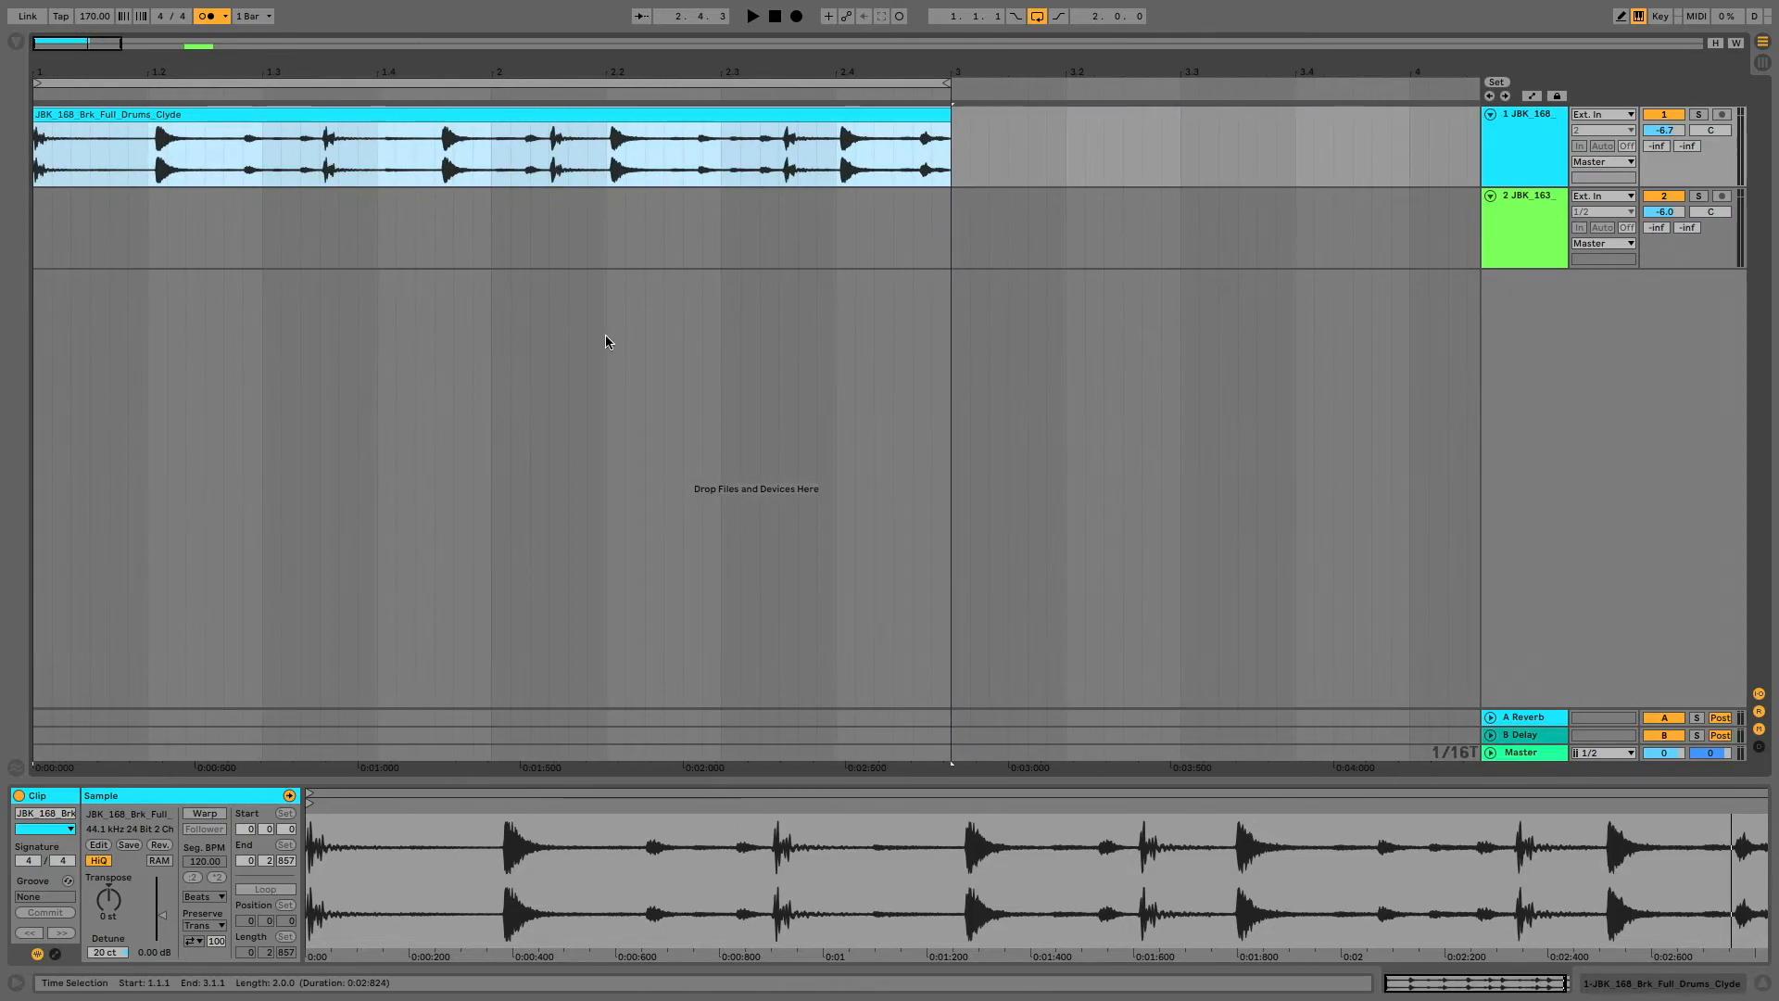
{"action": "left_click", "coordinate": [200, 15]}
{"action": "key", "text": "space"}
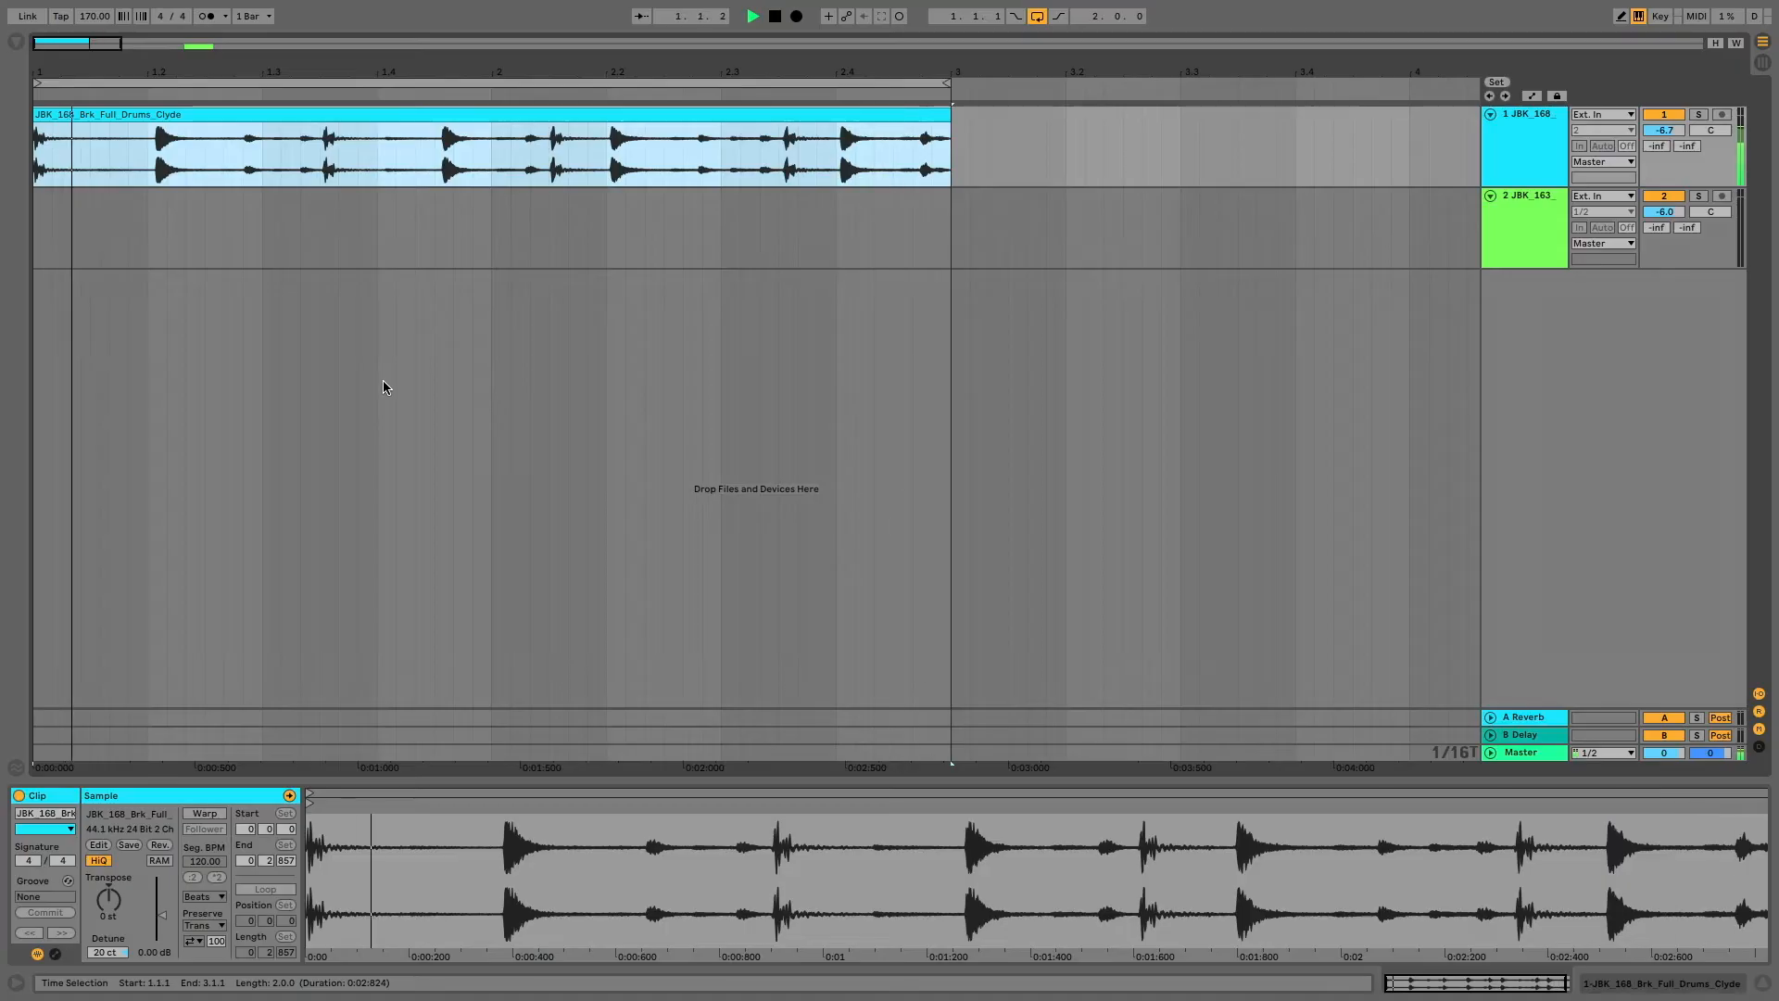
{"action": "left_click", "coordinate": [206, 15]}
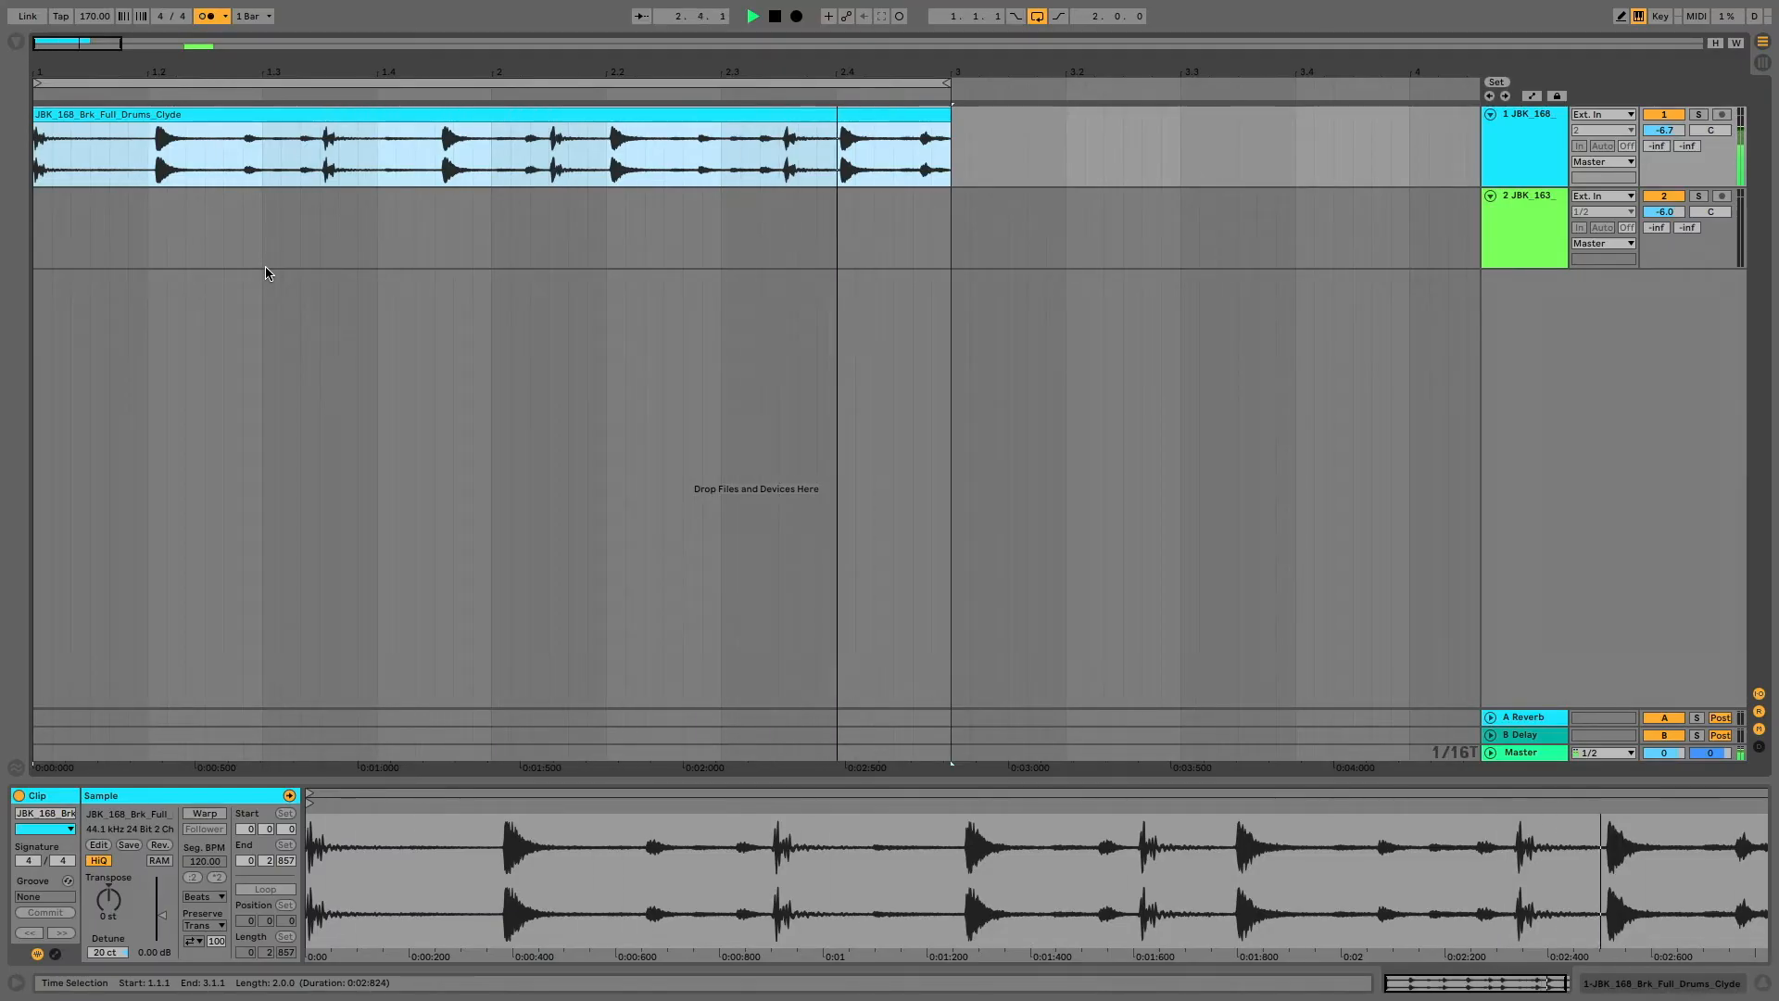
{"action": "key", "text": "space"}
- Shorten the loop to the first bar and turn off grid snapping
{"action": "key", "text": "z"}
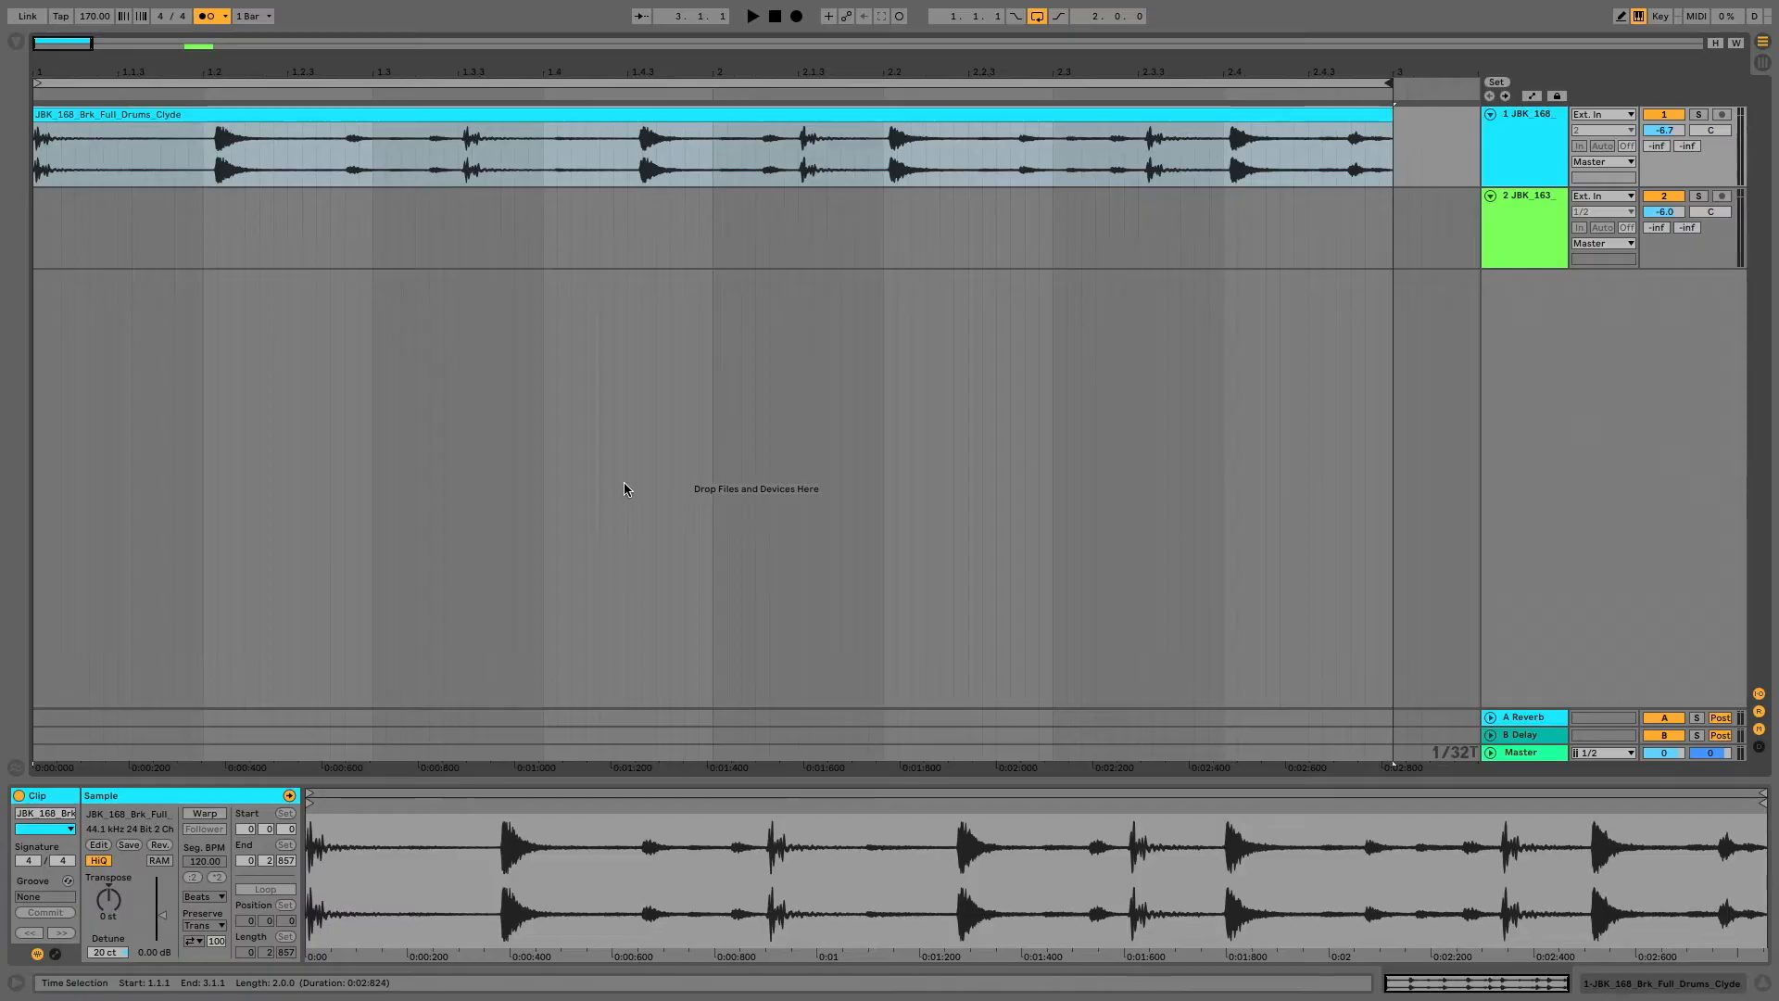
{"action": "left_click_drag", "start_coordinate": [1388, 84], "coordinate": [710, 117]}
{"action": "left_click_drag", "start_coordinate": [148, 71], "coordinate": [512, 190]}
{"action": "key", "text": "ctrl+4"}
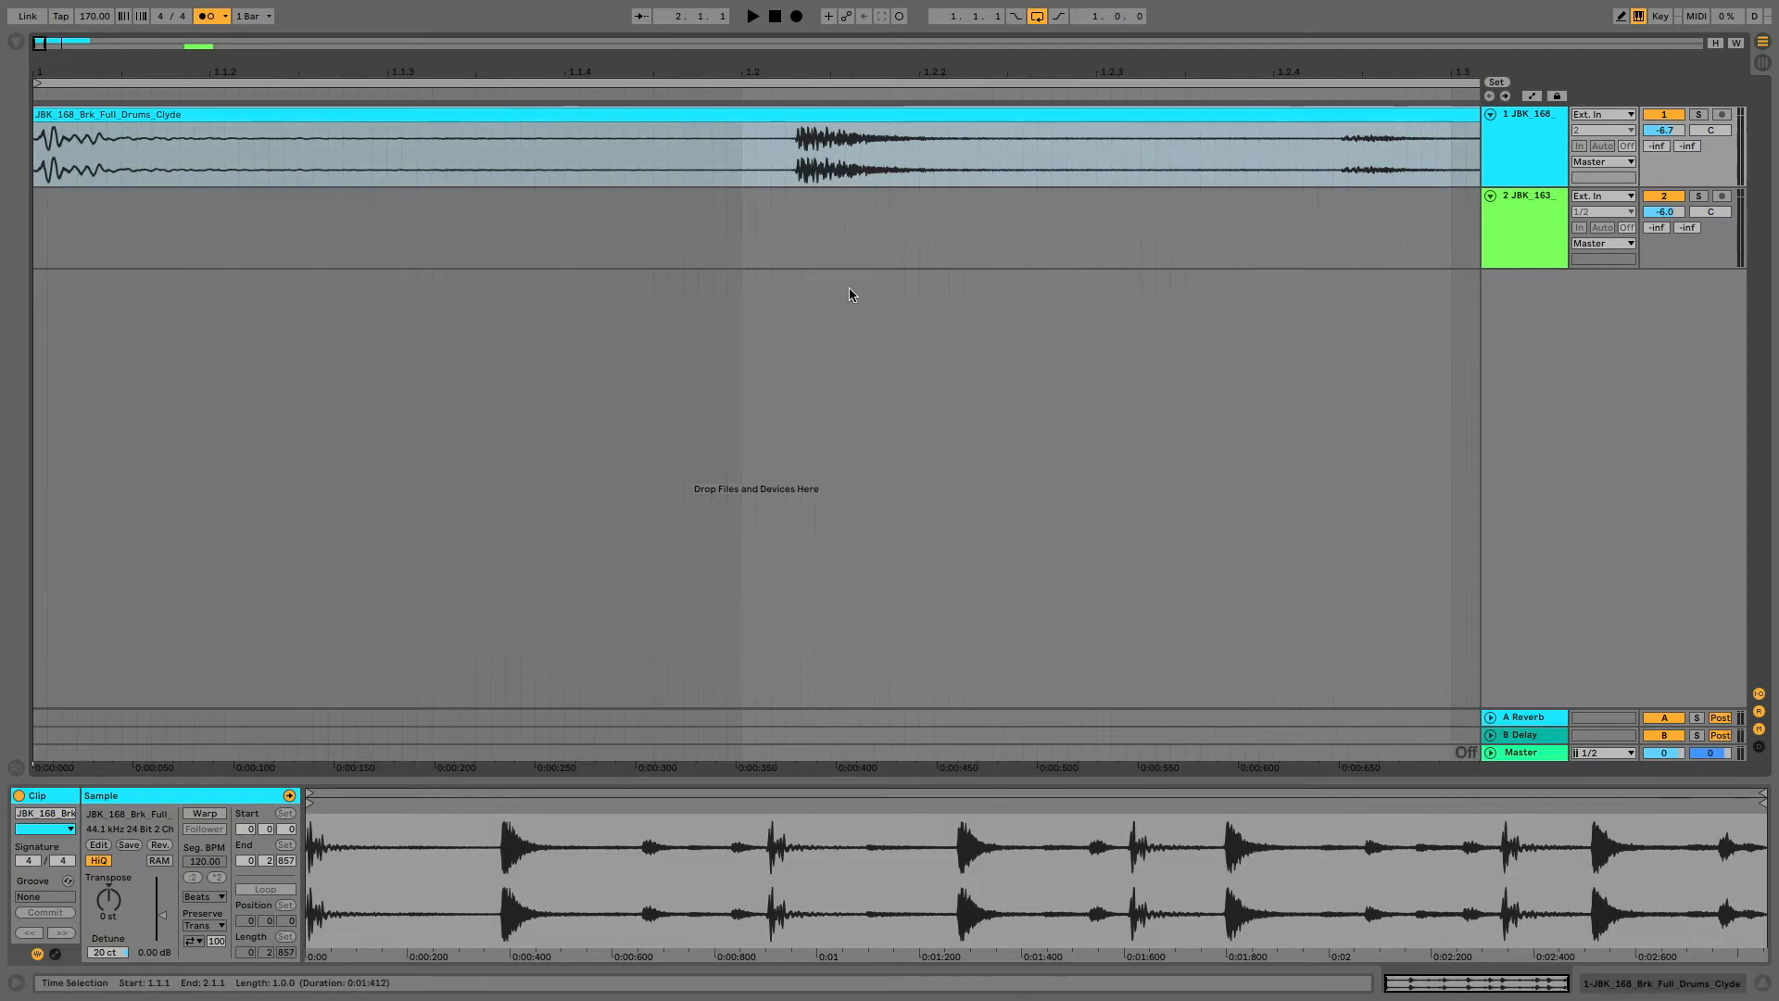
- Split the Clyde break just before its second main hit, align the remainder to beat 1.2, and check playback
{"action": "left_click", "coordinate": [791, 175]}
{"action": "key", "text": "ctrl+e"}
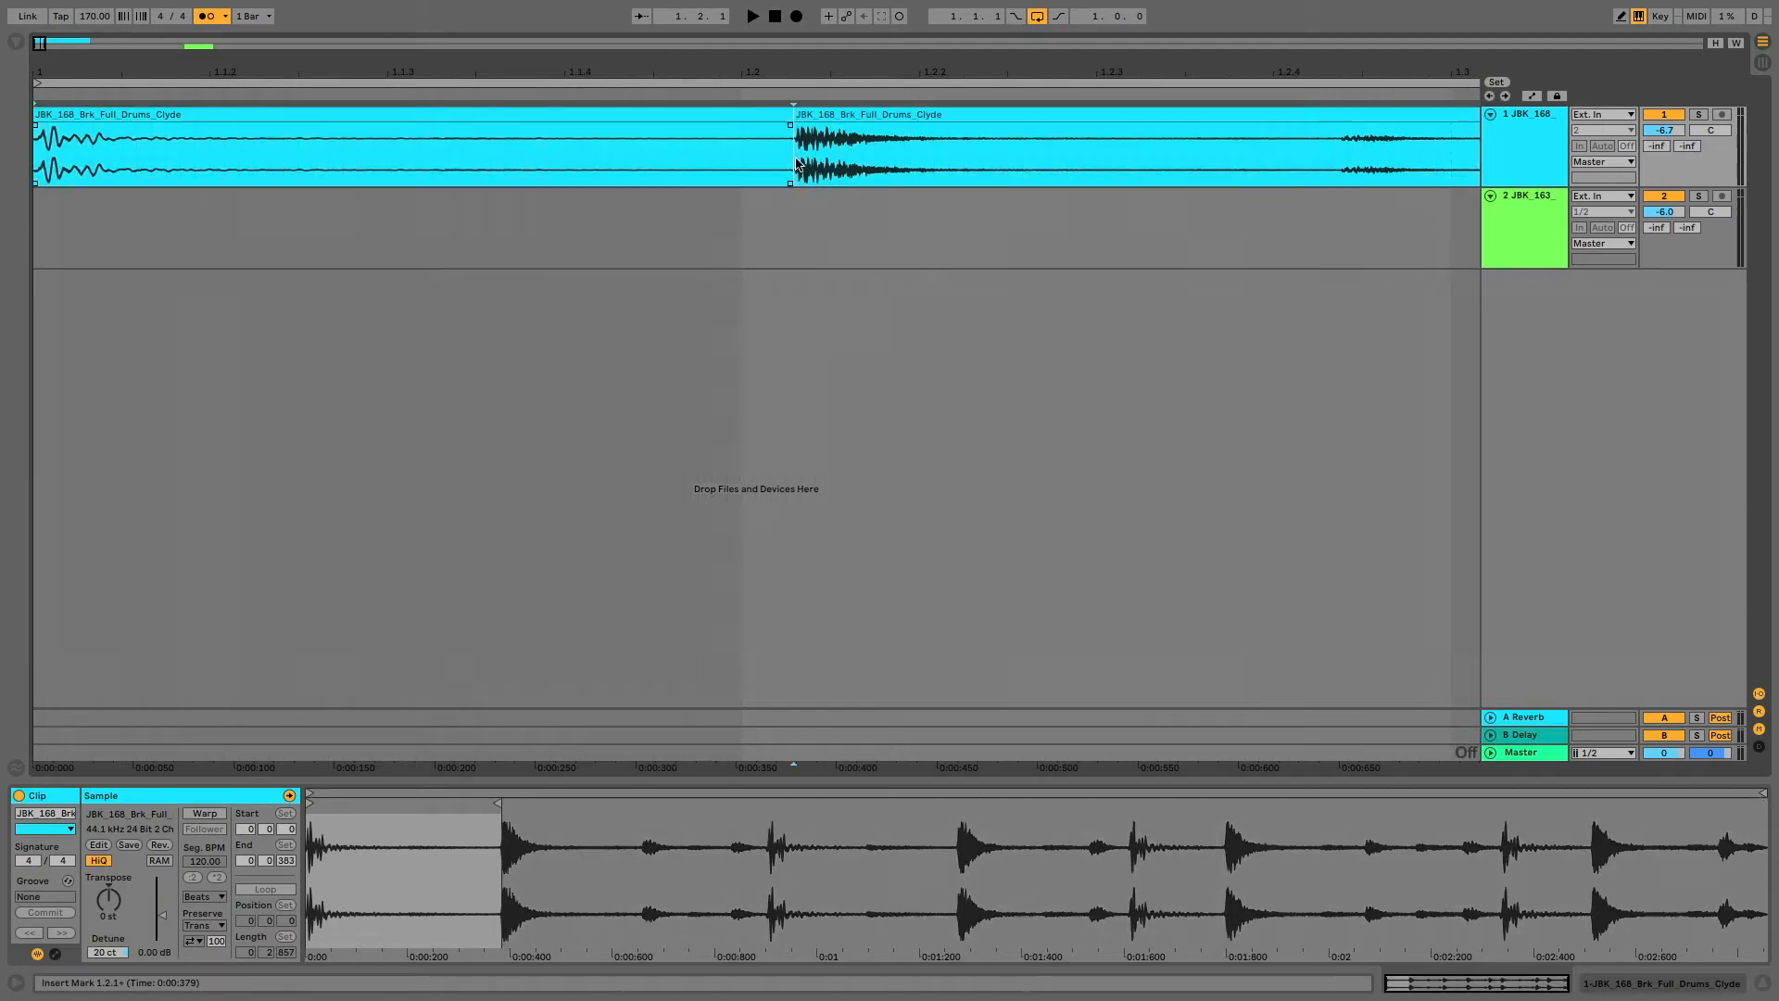
{"action": "left_click_drag", "start_coordinate": [840, 112], "coordinate": [760, 27]}
{"action": "left_click_drag", "start_coordinate": [168, 72], "coordinate": [212, 94]}
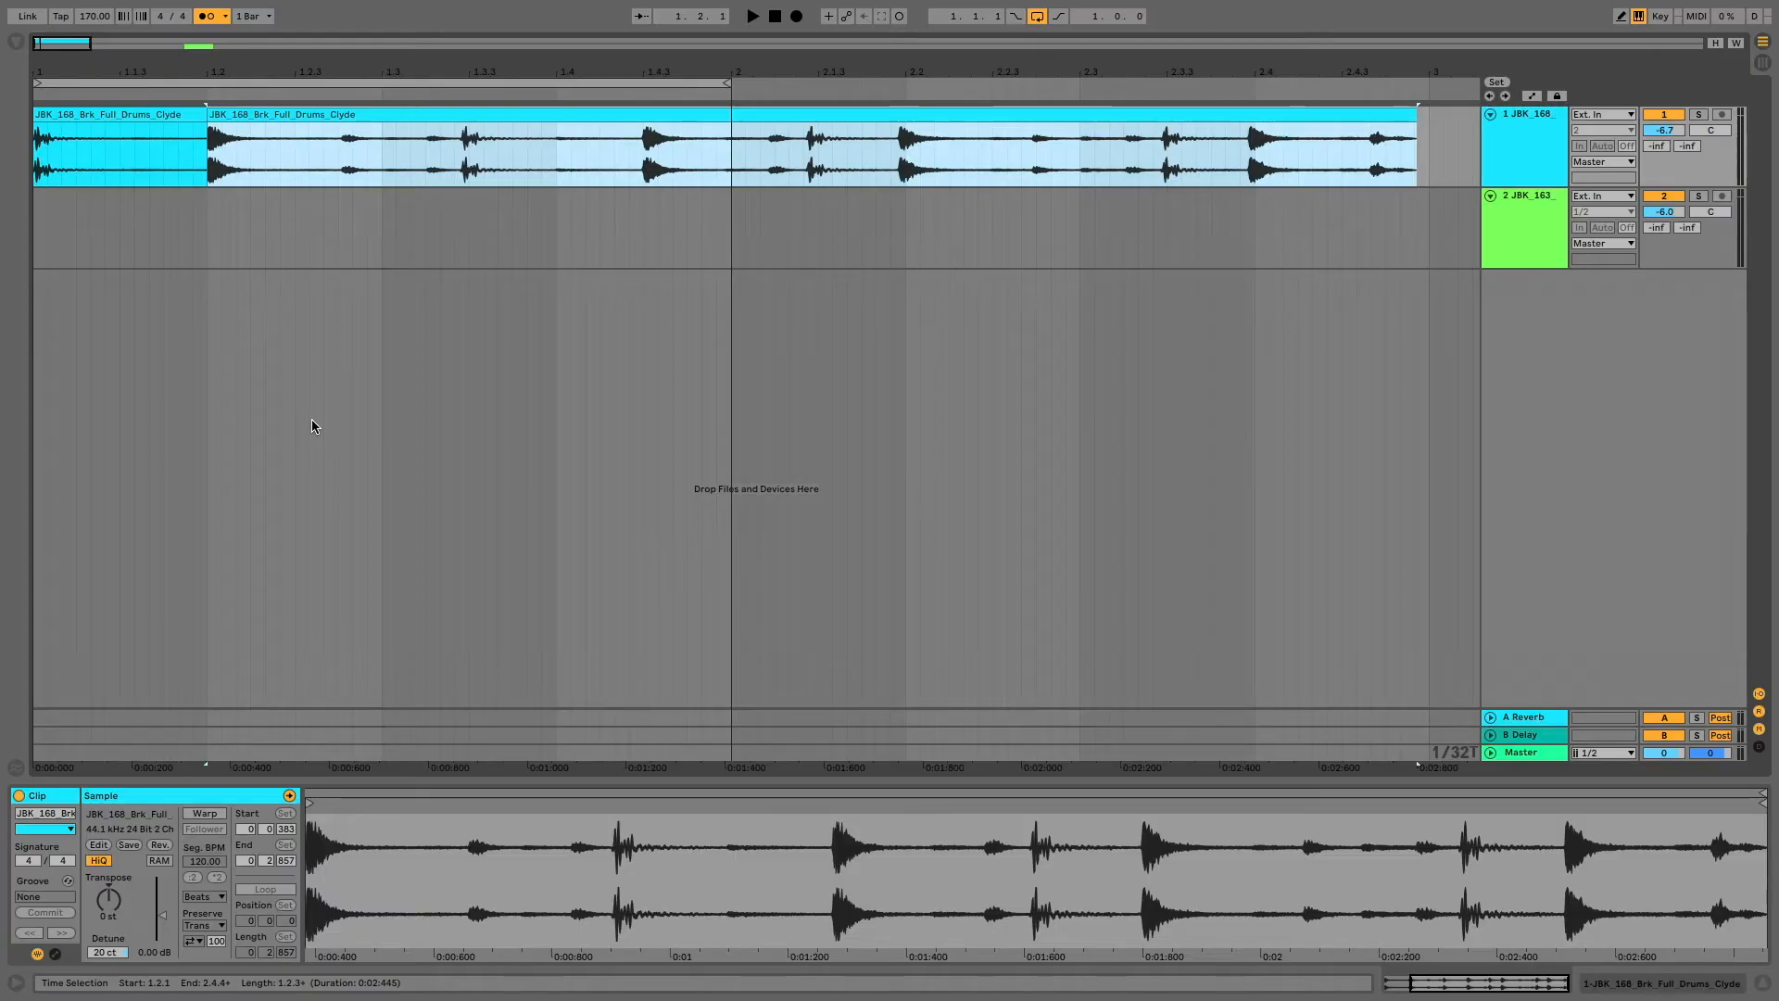
{"action": "left_click", "coordinate": [775, 16]}
{"action": "left_click", "coordinate": [752, 17]}
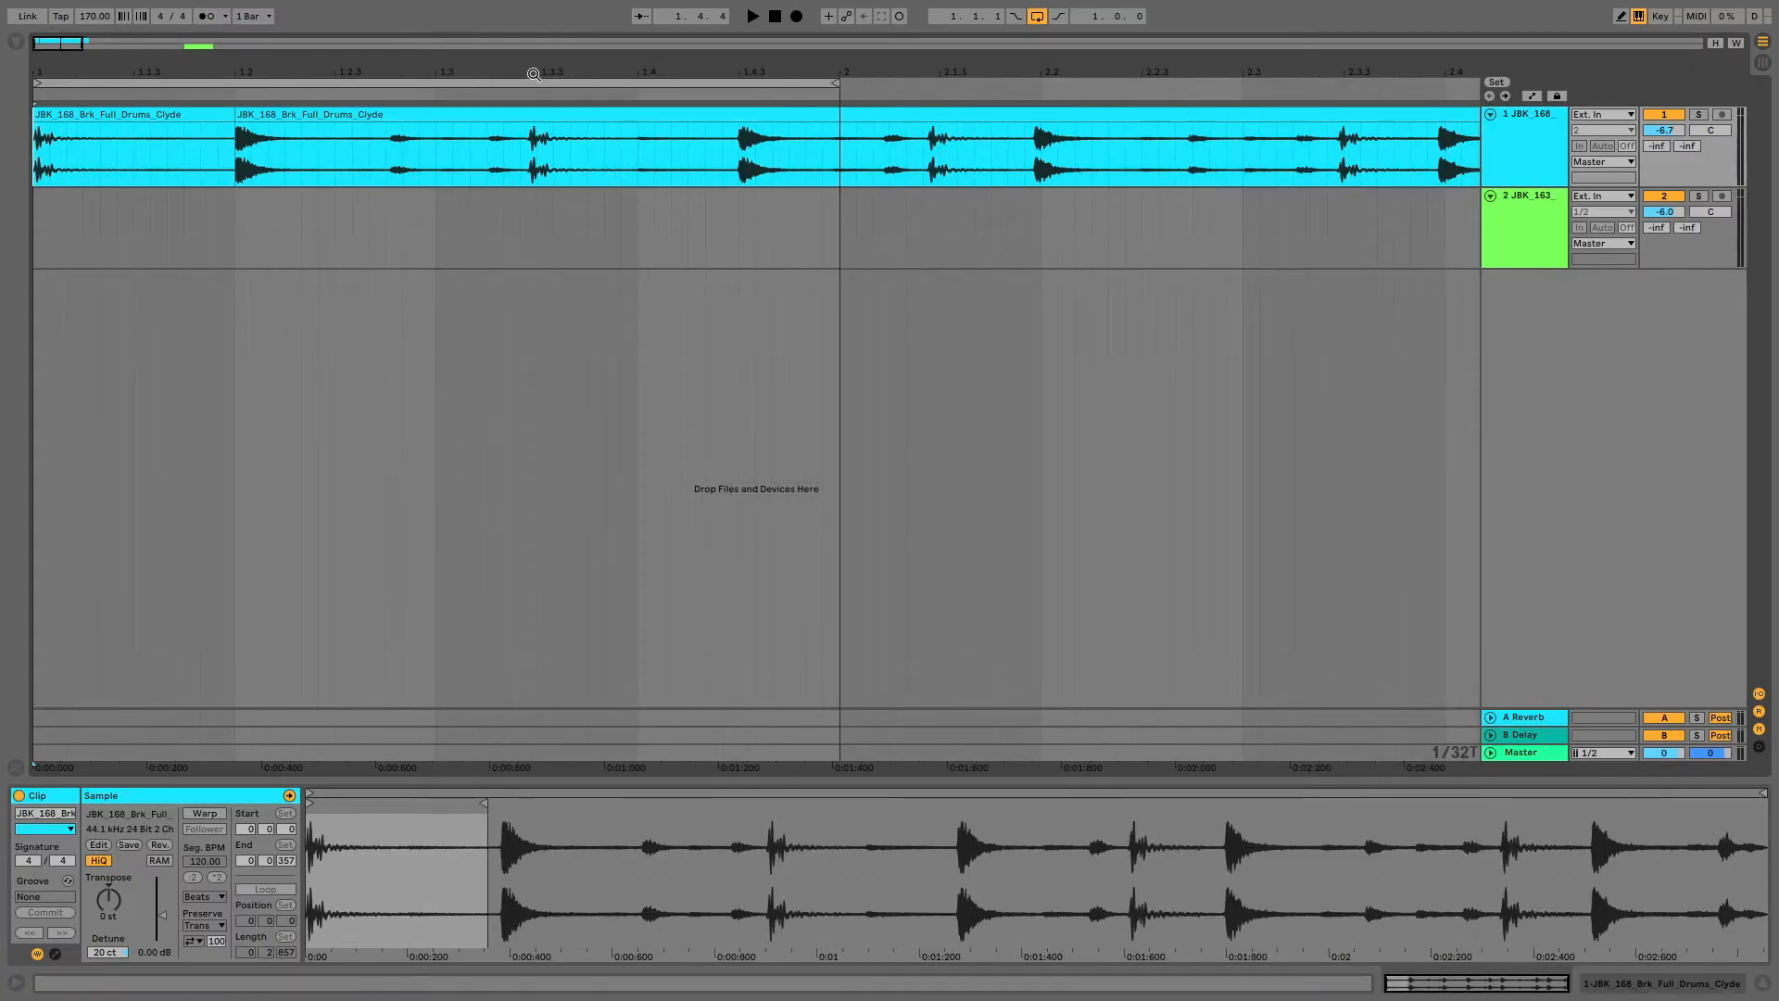
- Split the Clyde break at 1.3.3 and 1.4 to isolate the late hit, and select that slice
{"action": "left_click_drag", "start_coordinate": [534, 74], "coordinate": [545, 168]}
{"action": "left_click", "coordinate": [545, 168]}
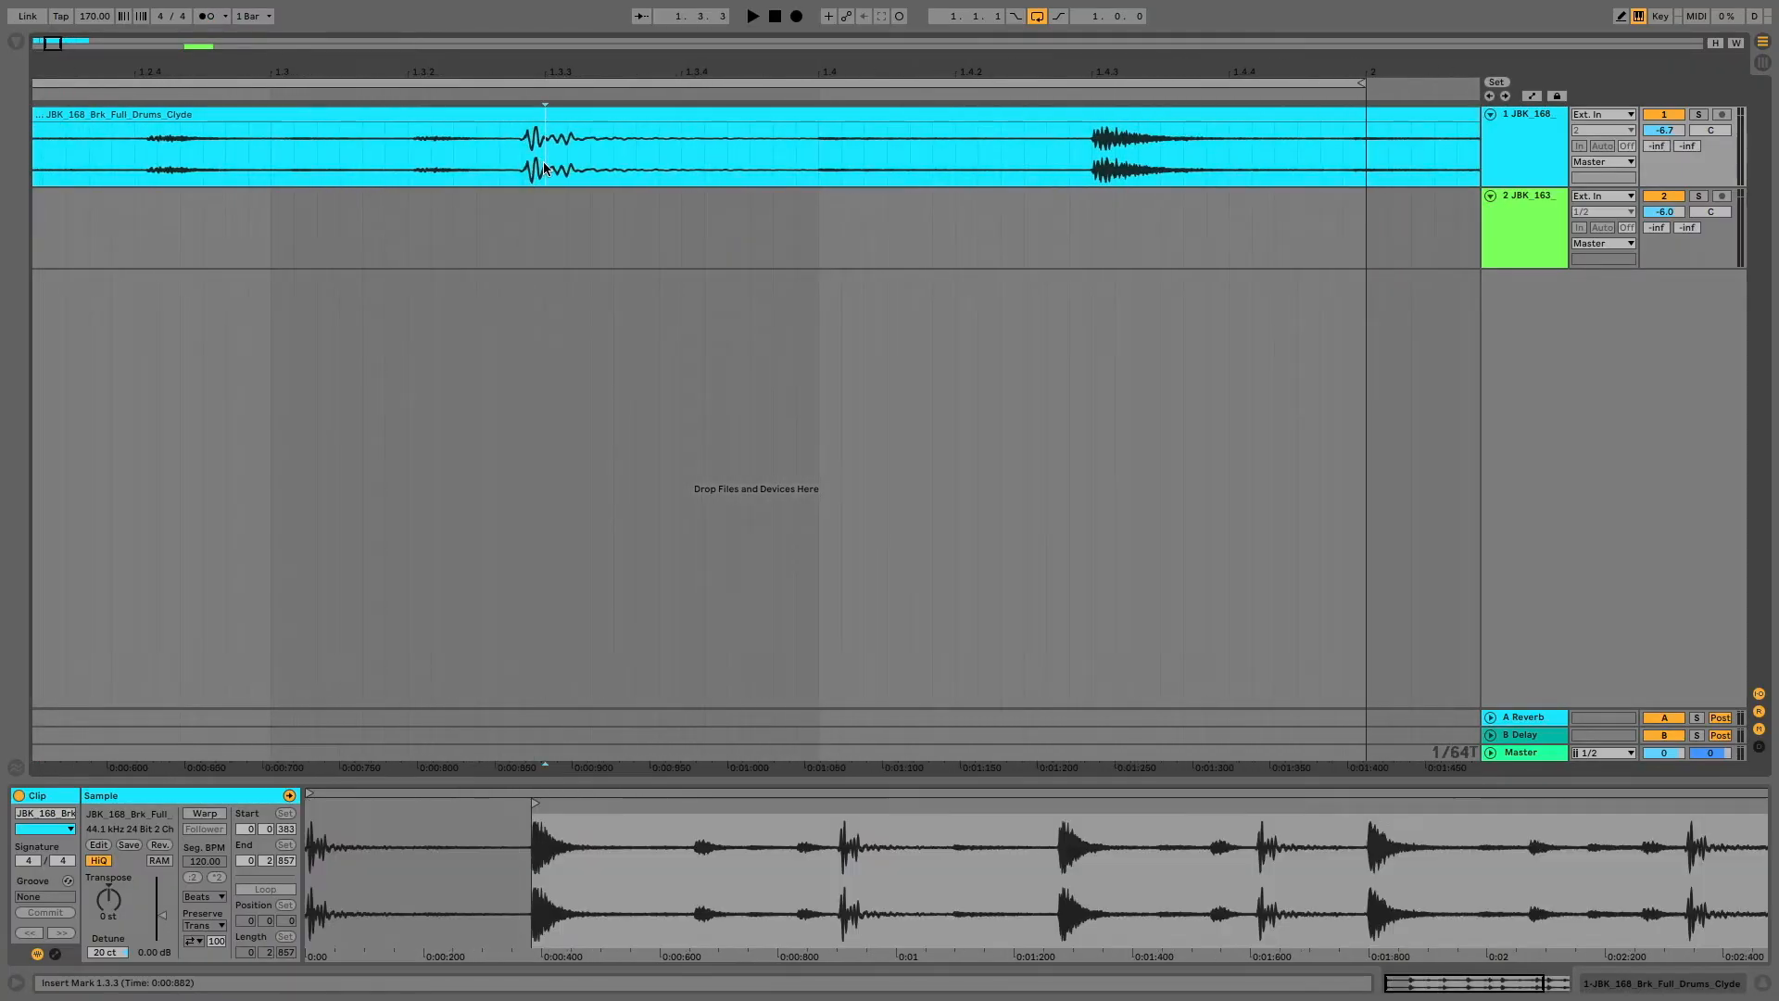
{"action": "key", "text": "ctrl+e"}
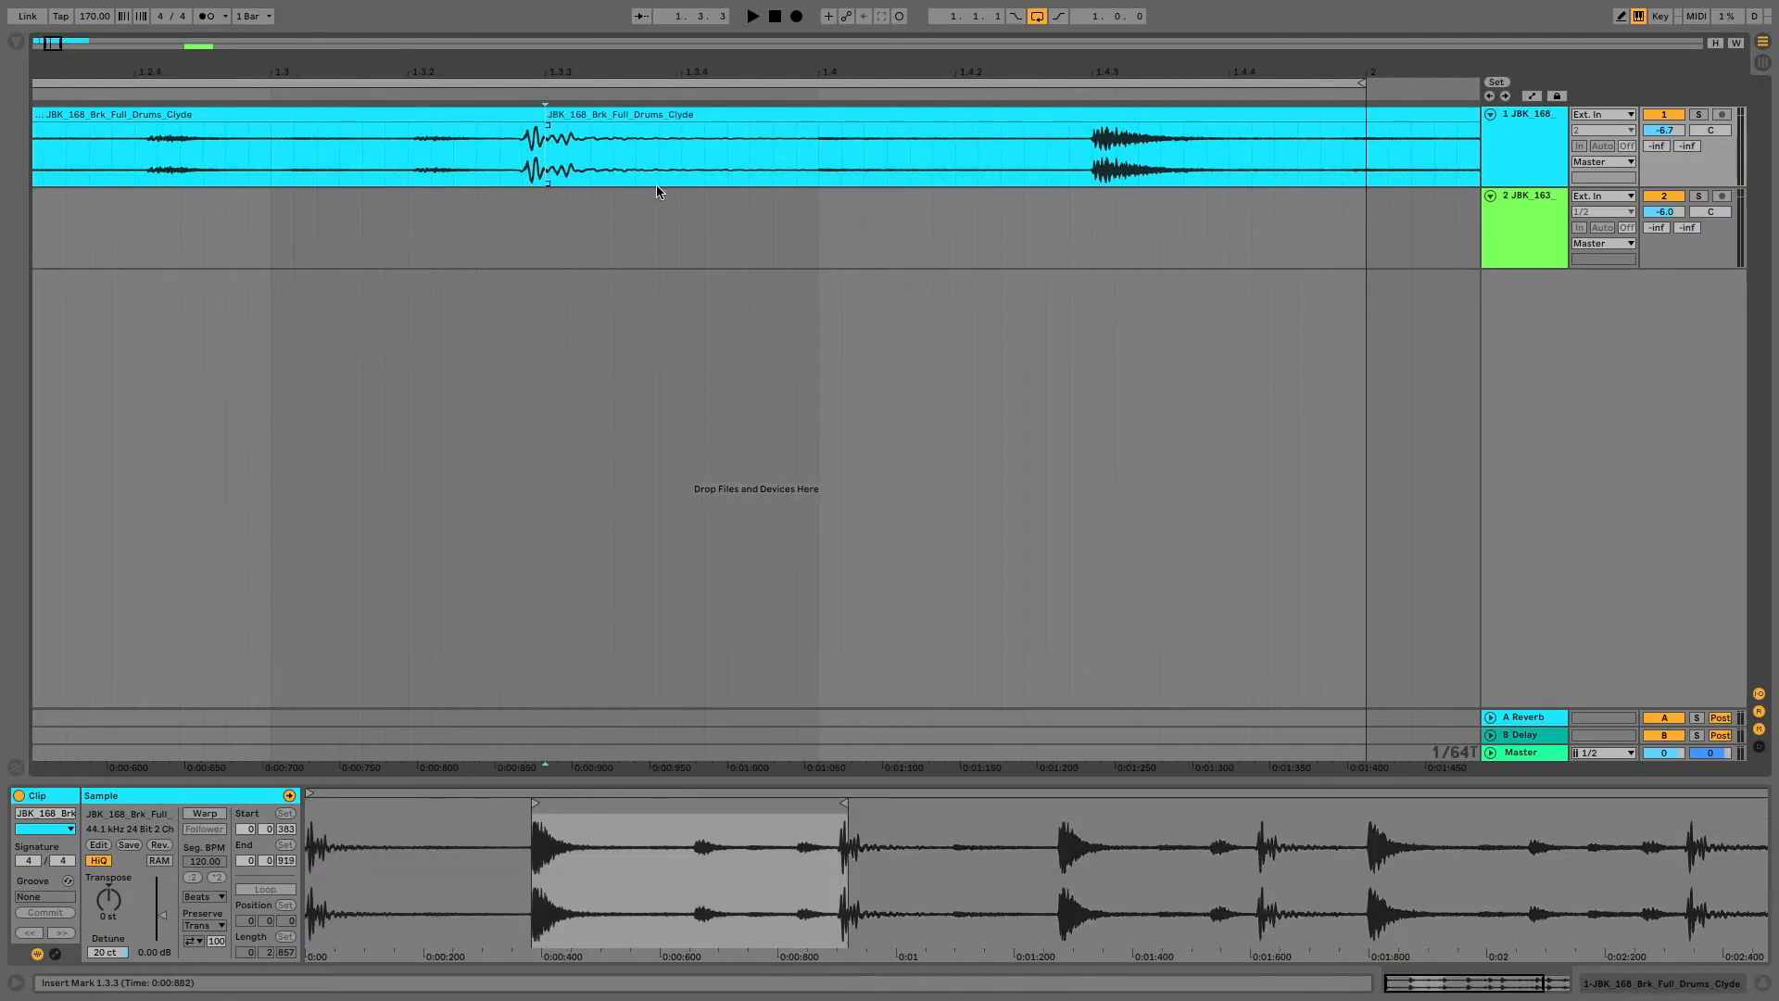
{"action": "left_click", "coordinate": [816, 163]}
{"action": "key", "text": "ctrl+e"}
{"action": "left_click", "coordinate": [669, 116]}
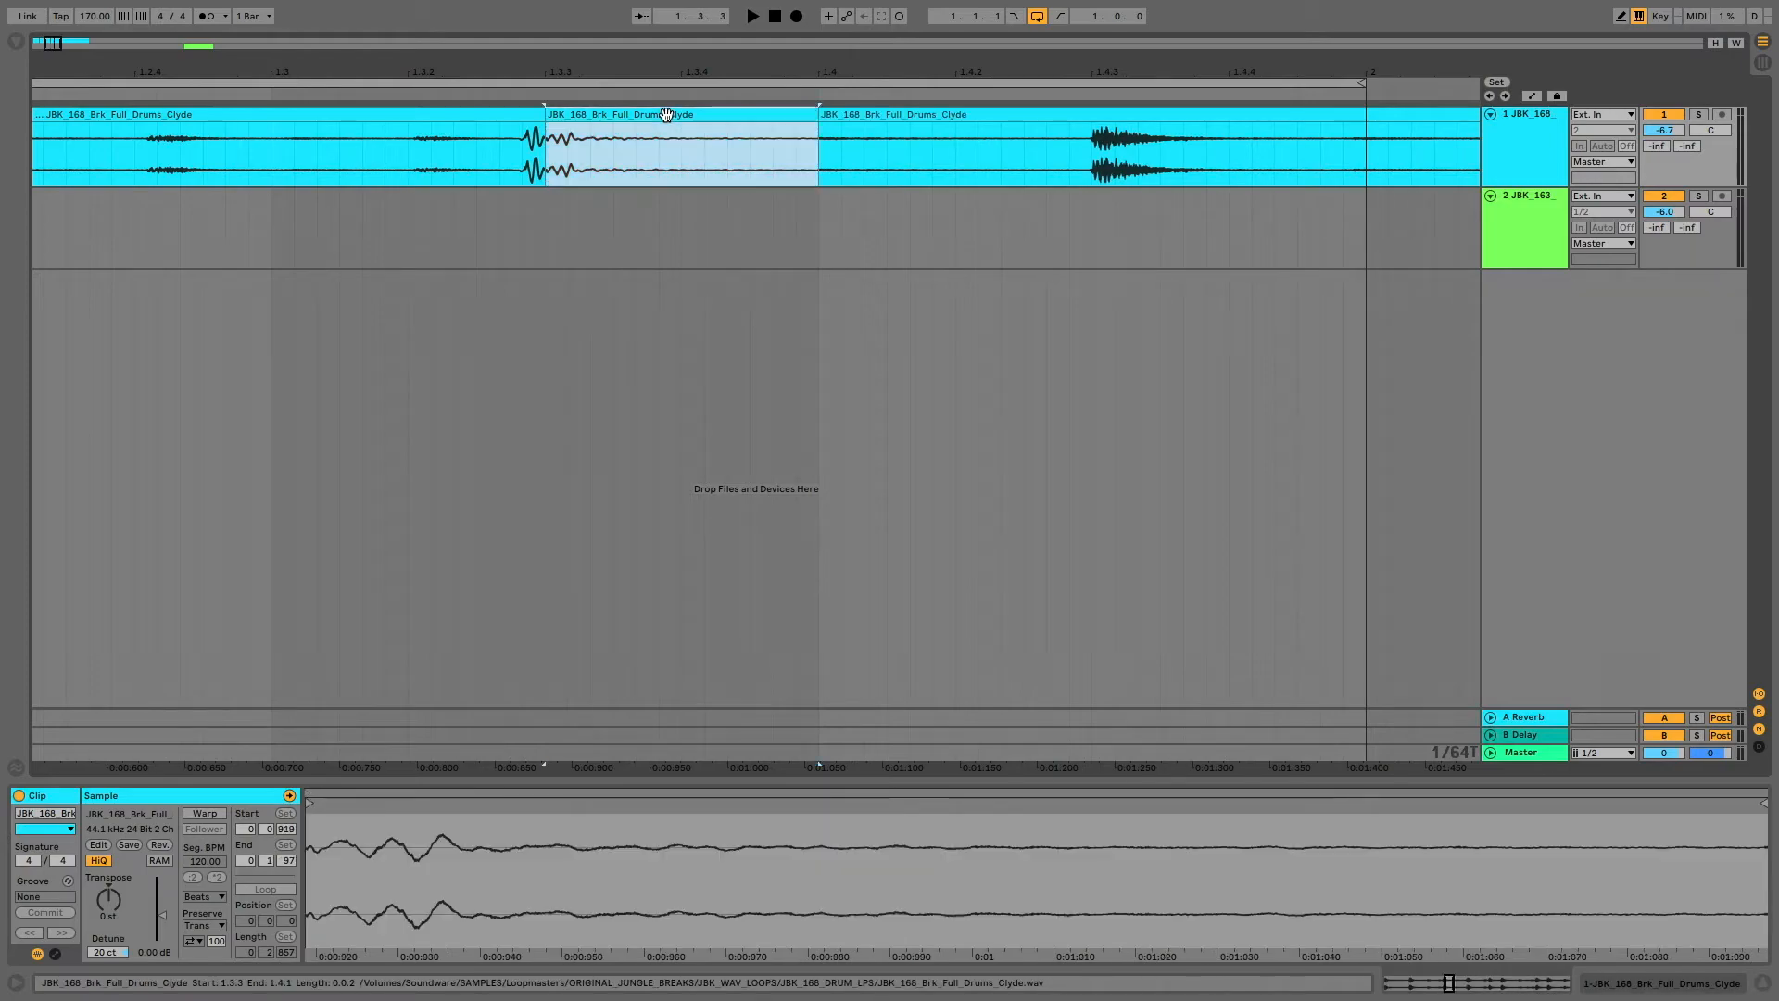
- Move the isolated Clyde slice's sample start to about 902 ms at the hit's onset, and extend its beginning slightly earlier
{"action": "left_click_drag", "start_coordinate": [436, 843], "coordinate": [893, 841]}
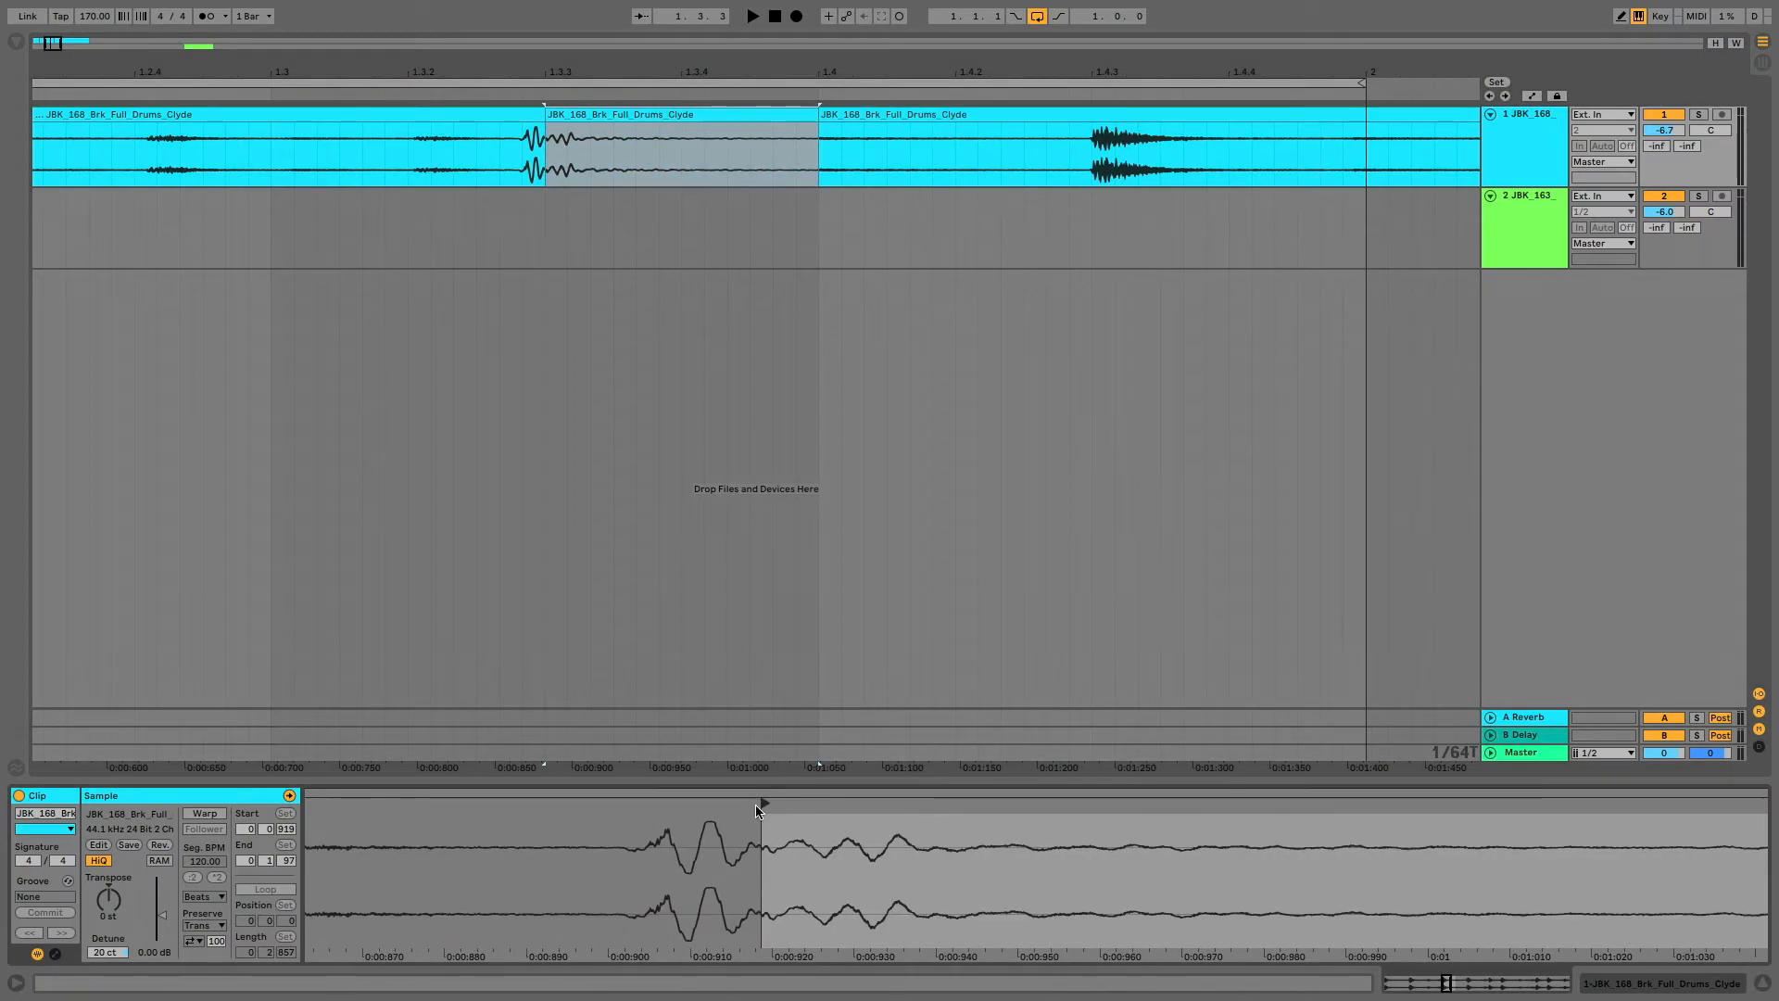
{"action": "left_click_drag", "start_coordinate": [768, 803], "coordinate": [629, 804]}
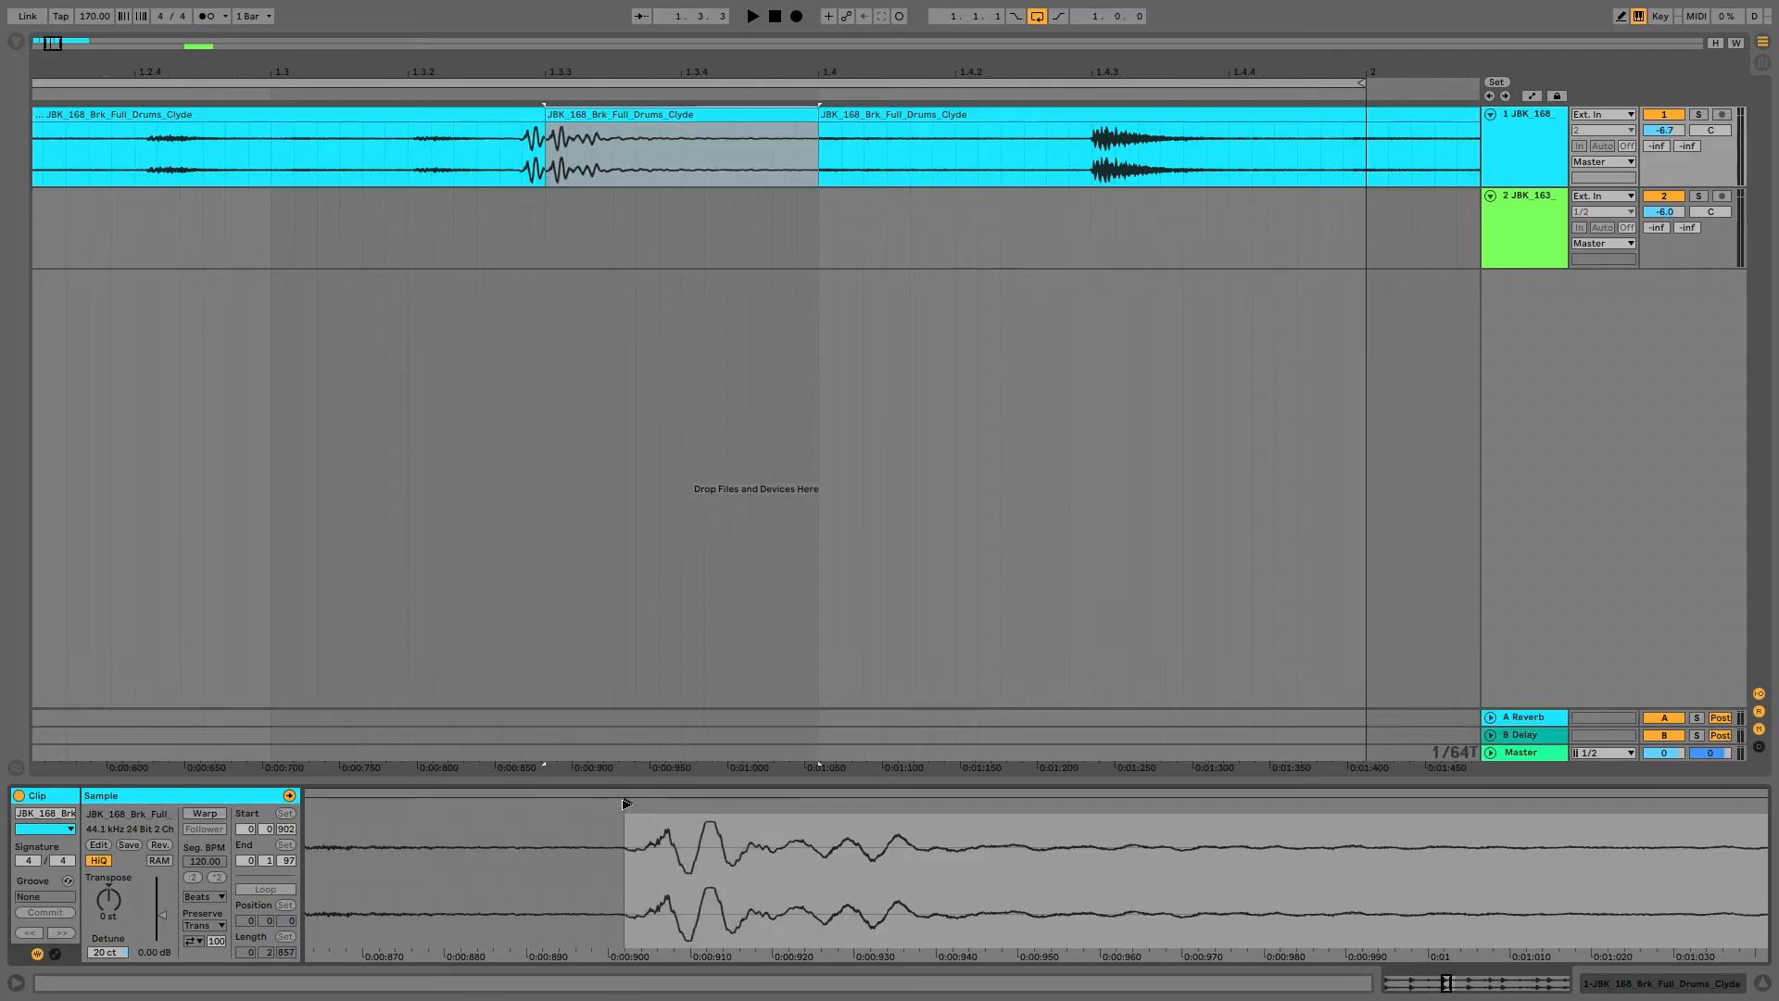
{"action": "left_click_drag", "start_coordinate": [514, 72], "coordinate": [655, 266]}
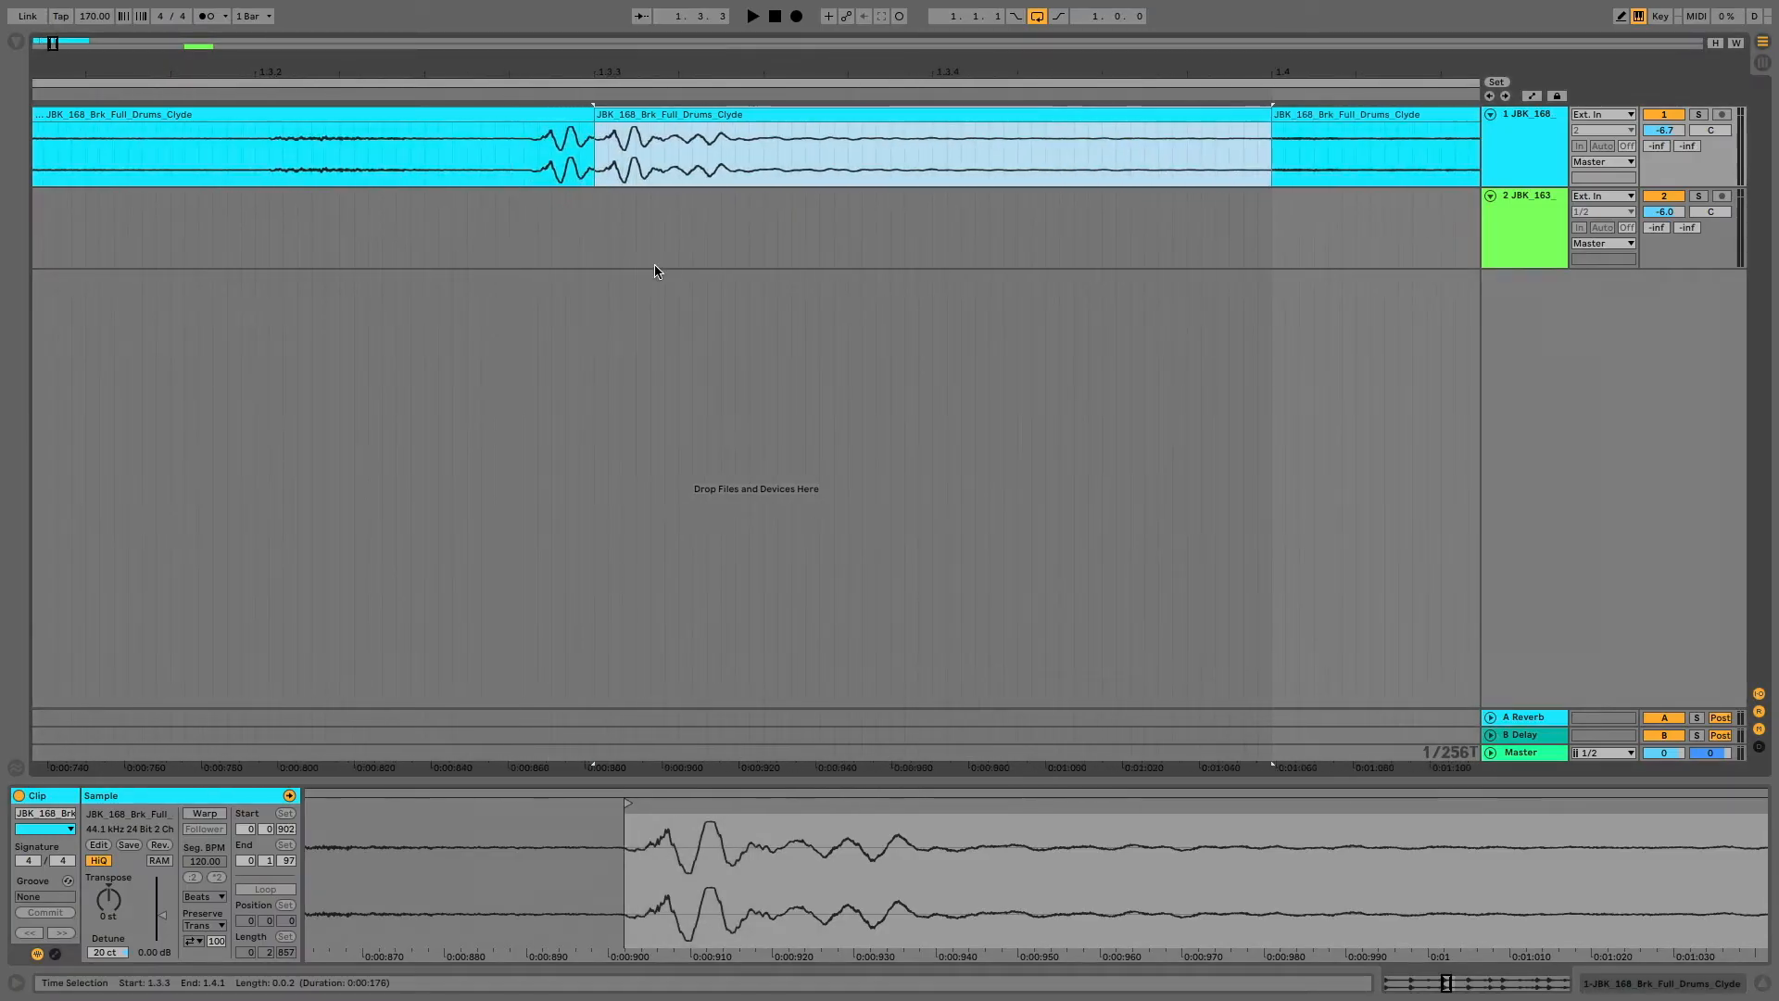
{"action": "left_click_drag", "start_coordinate": [595, 115], "coordinate": [510, 6]}
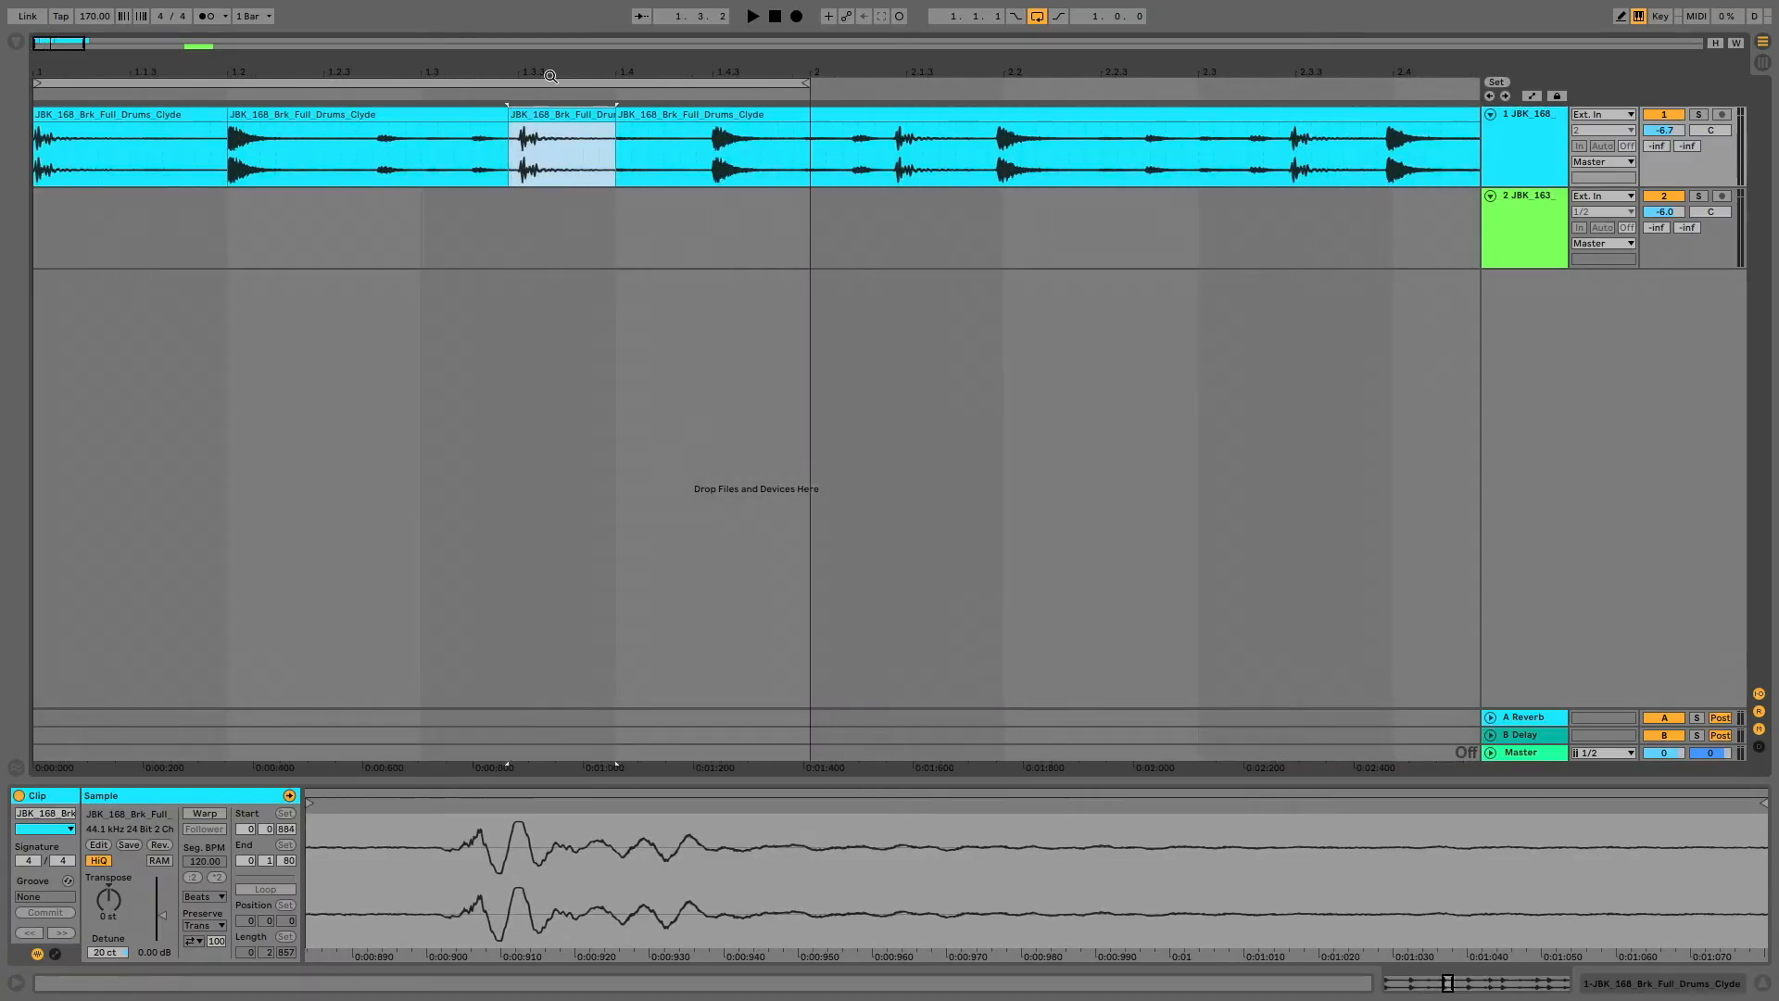
- Play the edited one-bar Clyde loop from the beginning to check its timing
{"action": "left_click", "coordinate": [774, 20]}
{"action": "key", "text": "space"}
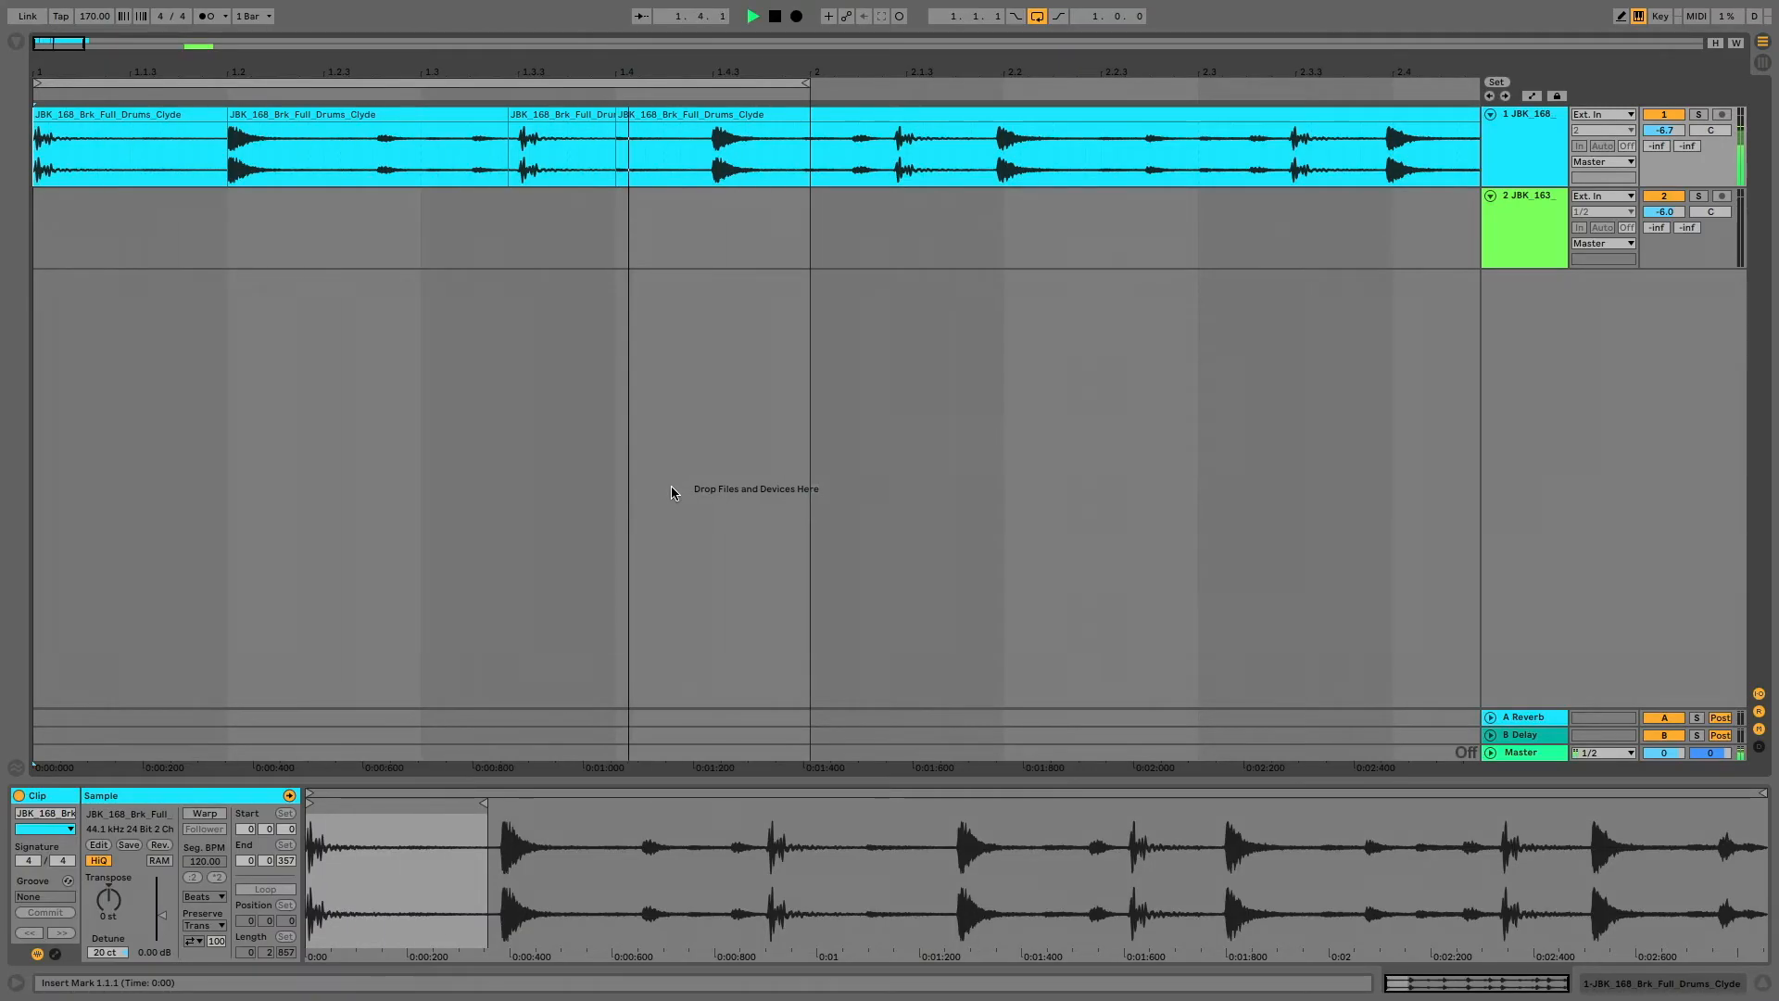
{"action": "key", "text": "space"}
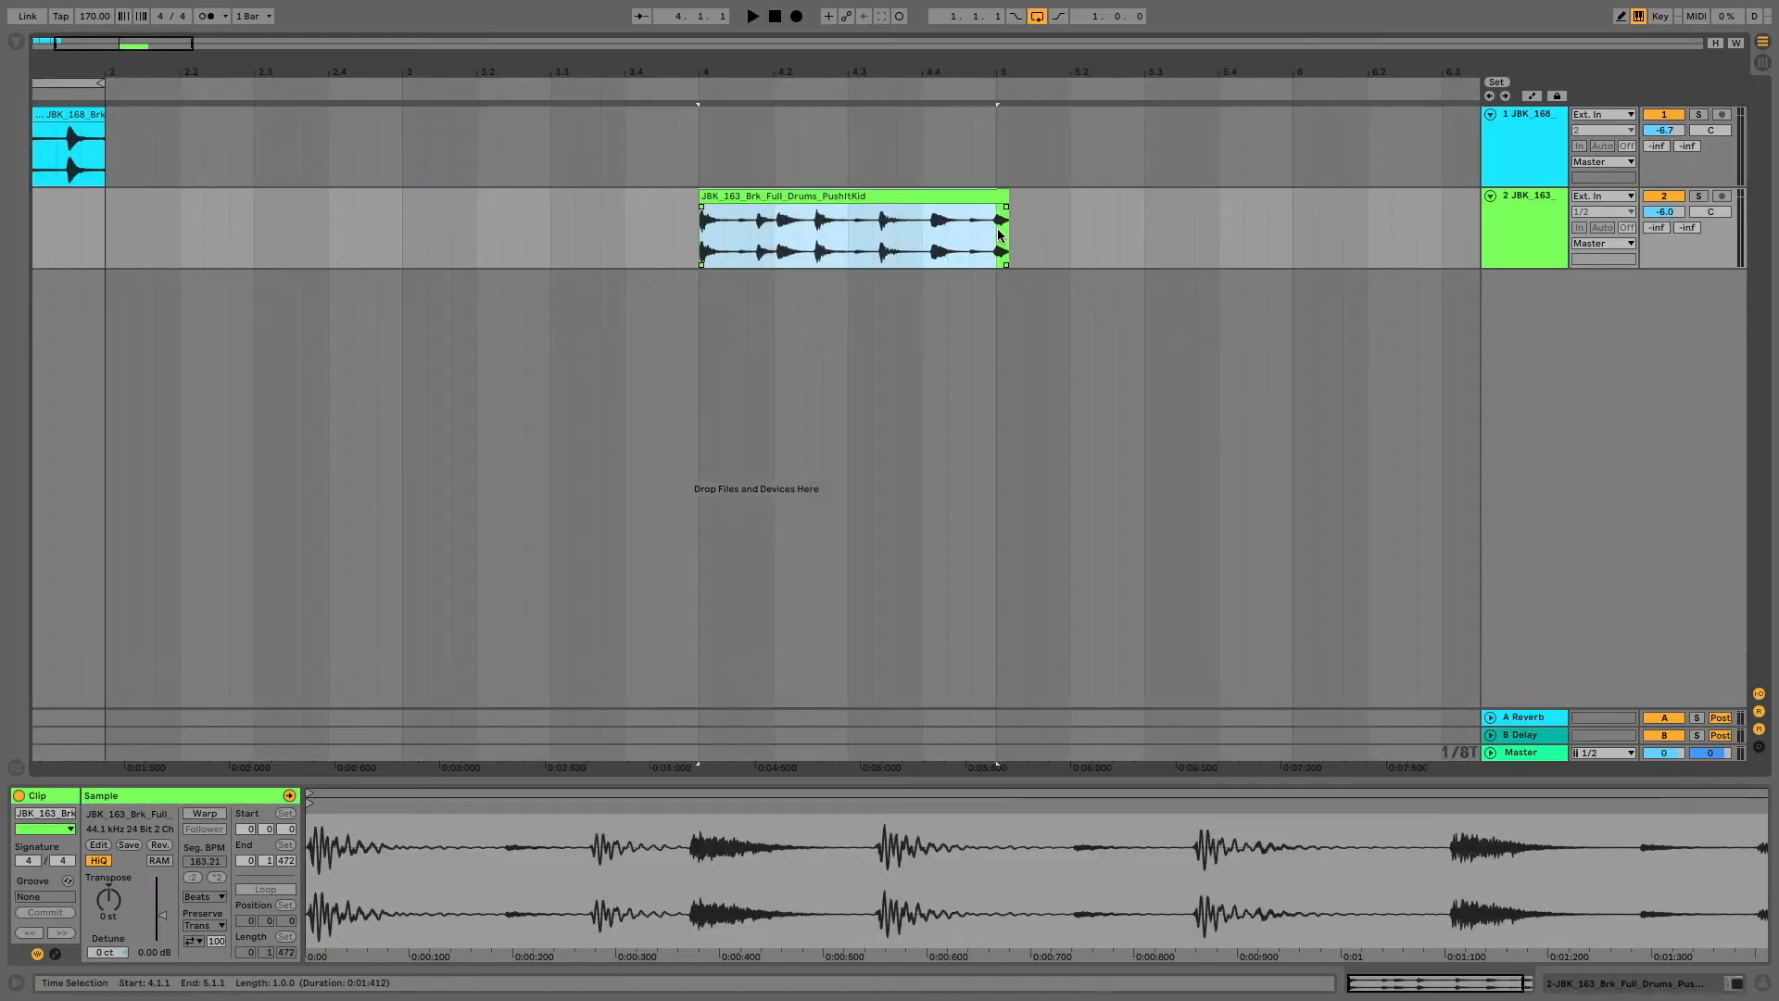
- Loop the PushItKid break over bar 4 with the metronome on, and tune its clip to 1 st and -35 ct
{"action": "key", "text": "ctrl+l"}
{"action": "key", "text": "space"}
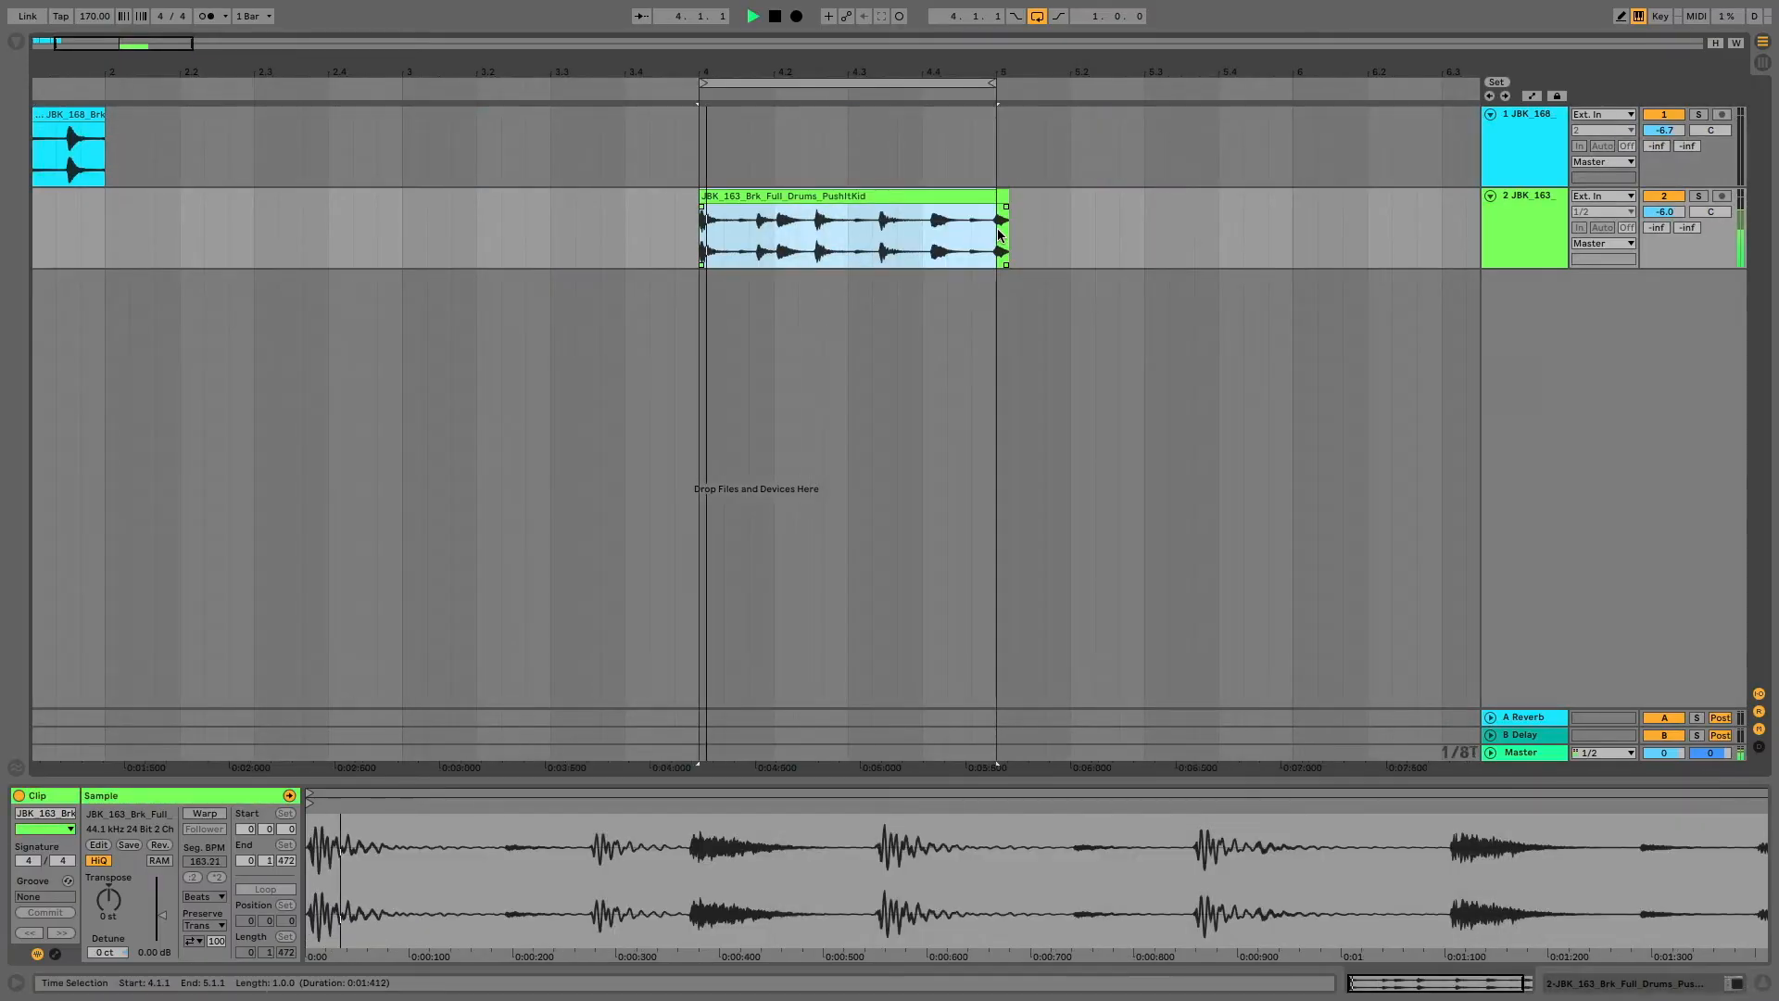
{"action": "left_click", "coordinate": [209, 15]}
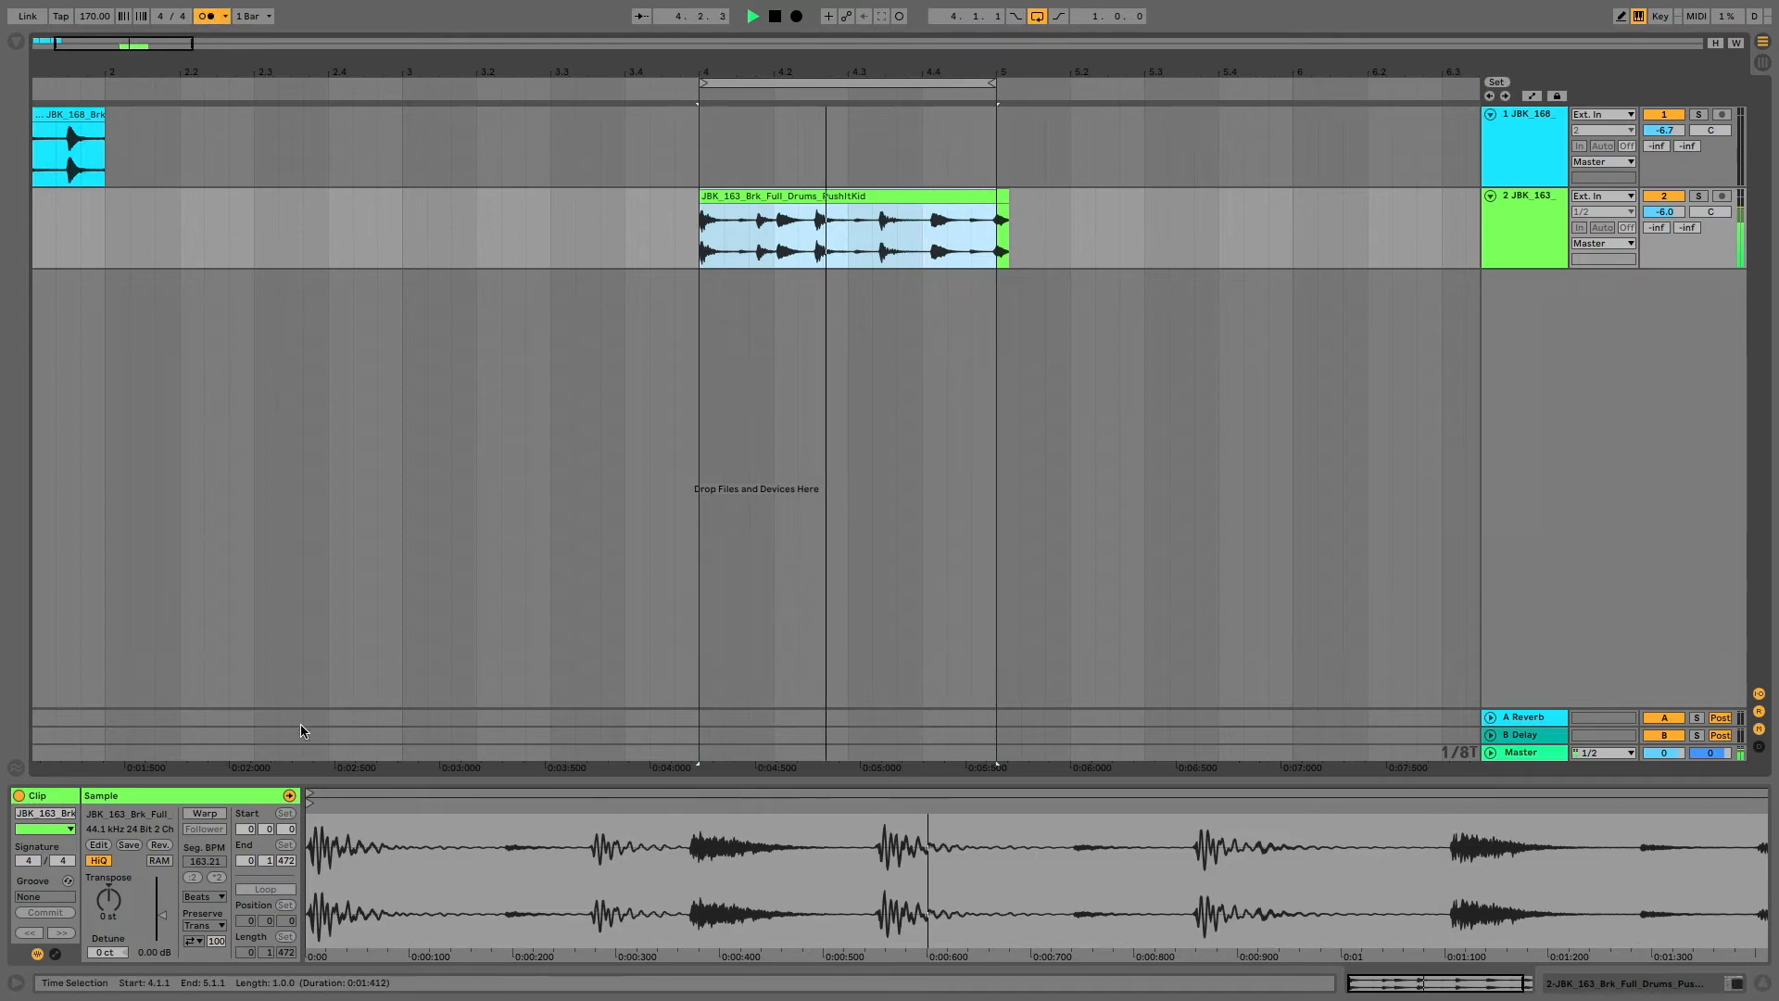
{"action": "left_click_drag", "start_coordinate": [108, 951], "coordinate": [107, 891]}
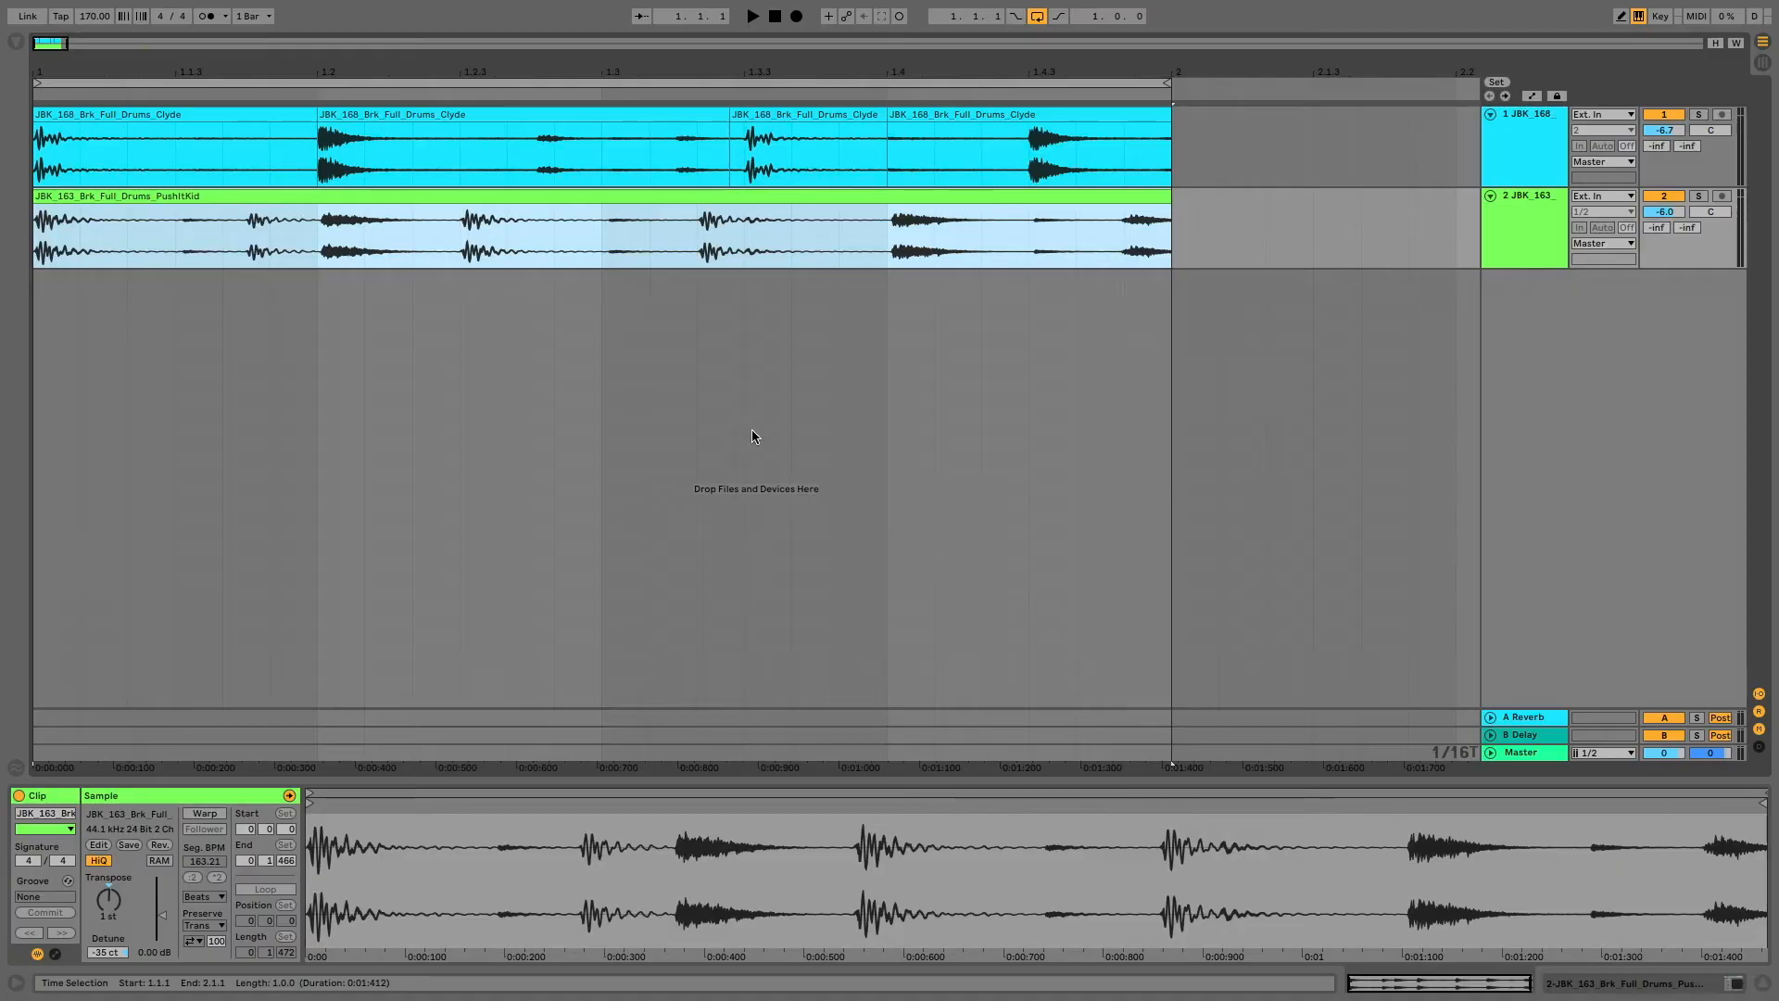
- Rearrange the PushItKid bar by copying its 1.1.3–1.2 portion to 1.2.3 and 1.3, and its opening portion to 1.3.3
{"action": "left_click_drag", "start_coordinate": [179, 257], "coordinate": [645, 203]}
{"action": "left_click_drag", "start_coordinate": [195, 196], "coordinate": [829, 249]}
- Play the layered Clyde and PushItKid loop from the start
{"action": "left_click", "coordinate": [775, 16]}
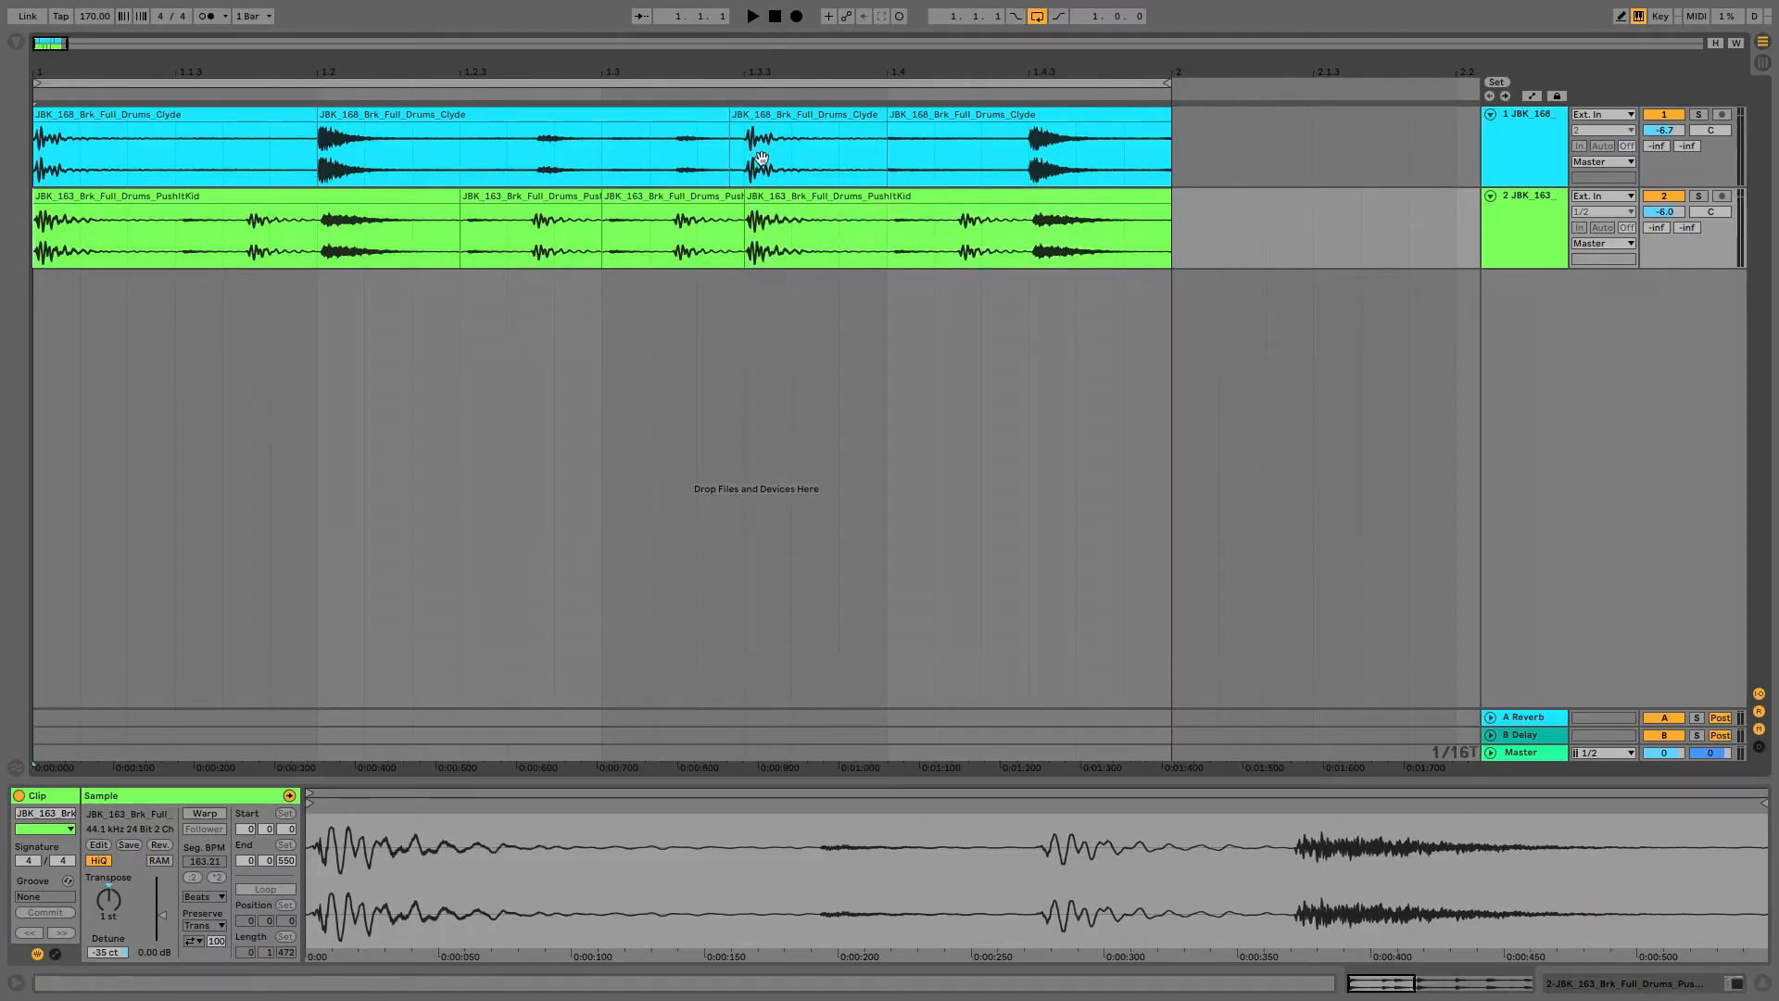
{"action": "key", "text": "space"}
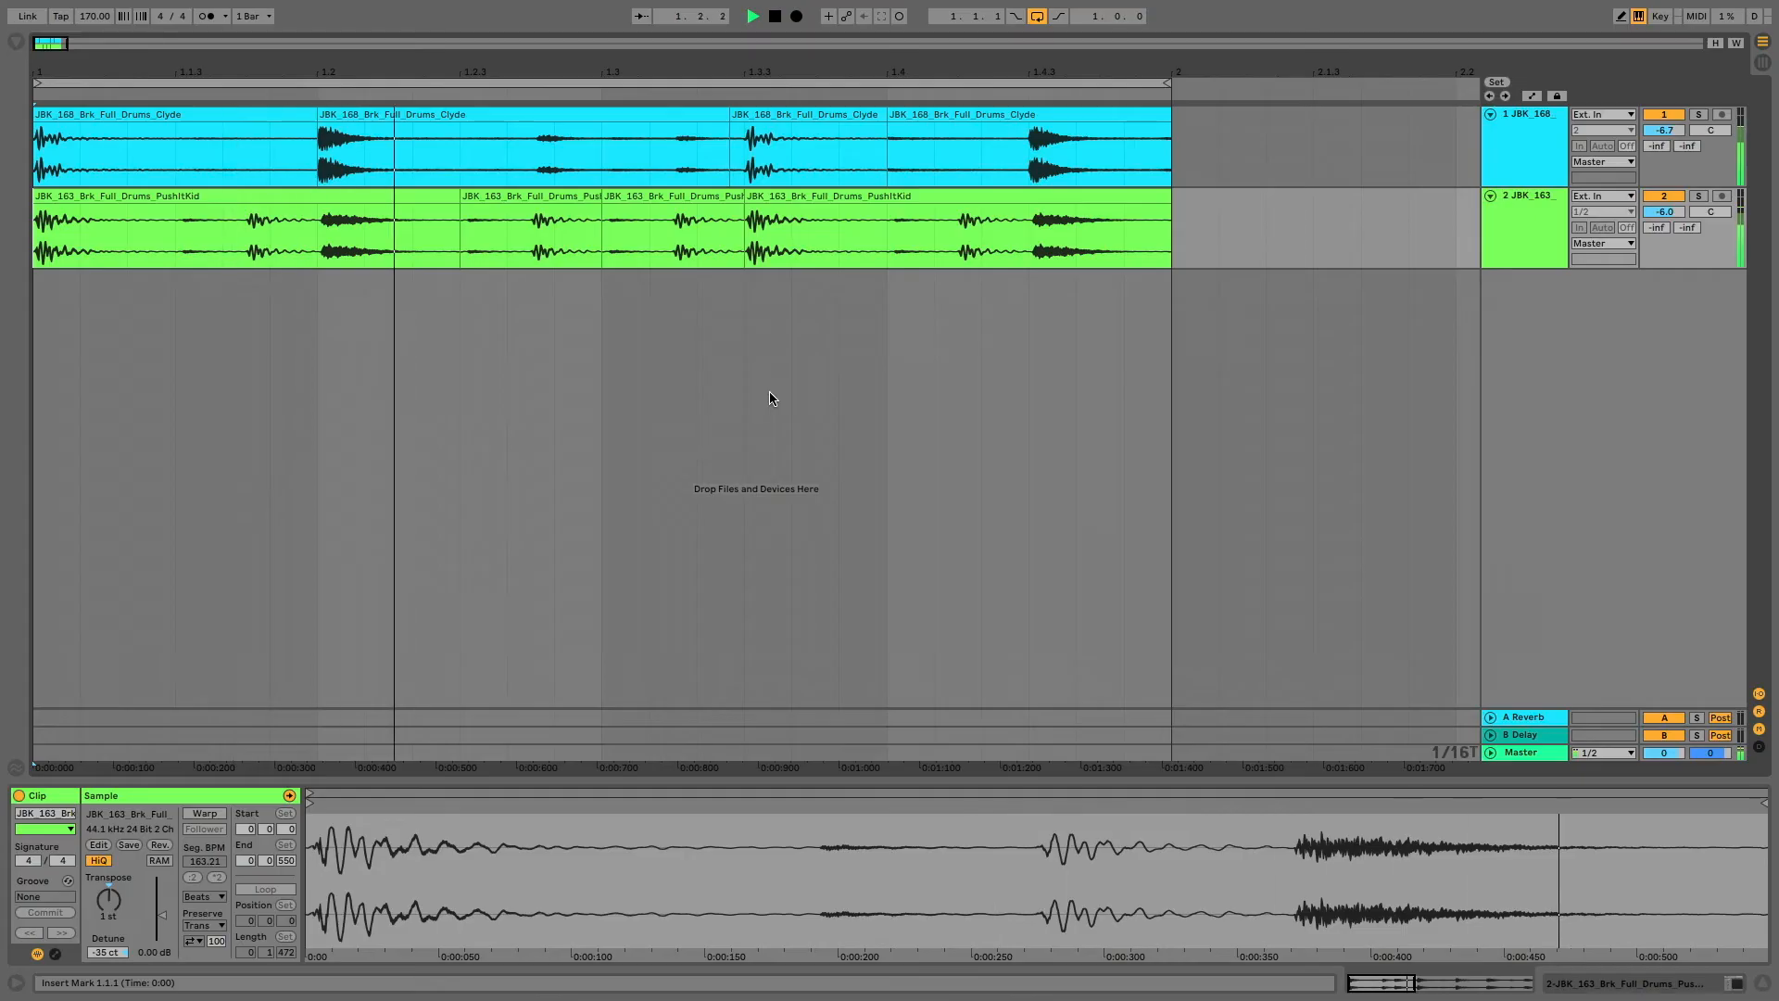
{"action": "key", "text": "space"}
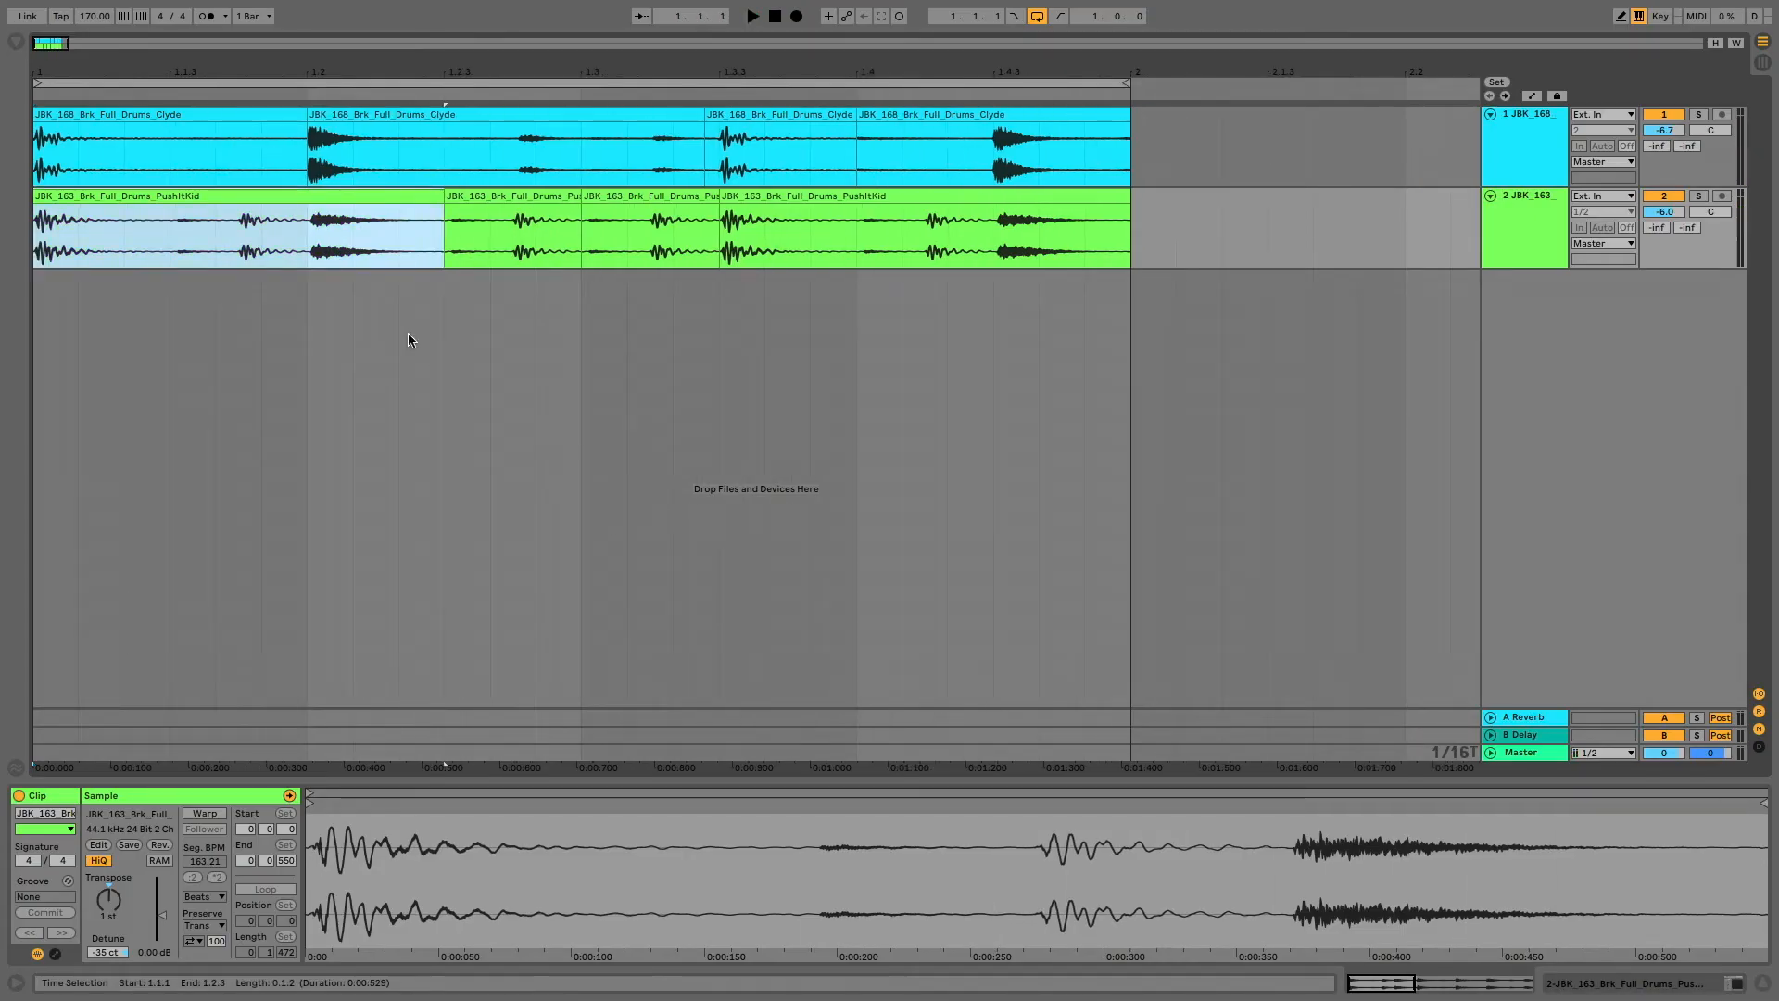
- Split the PushItKid clip at 1.2 and move the new slice's sample start to the hit's onset at 372 ms
{"action": "left_click", "coordinate": [307, 262]}
{"action": "key", "text": "ctrl+e"}
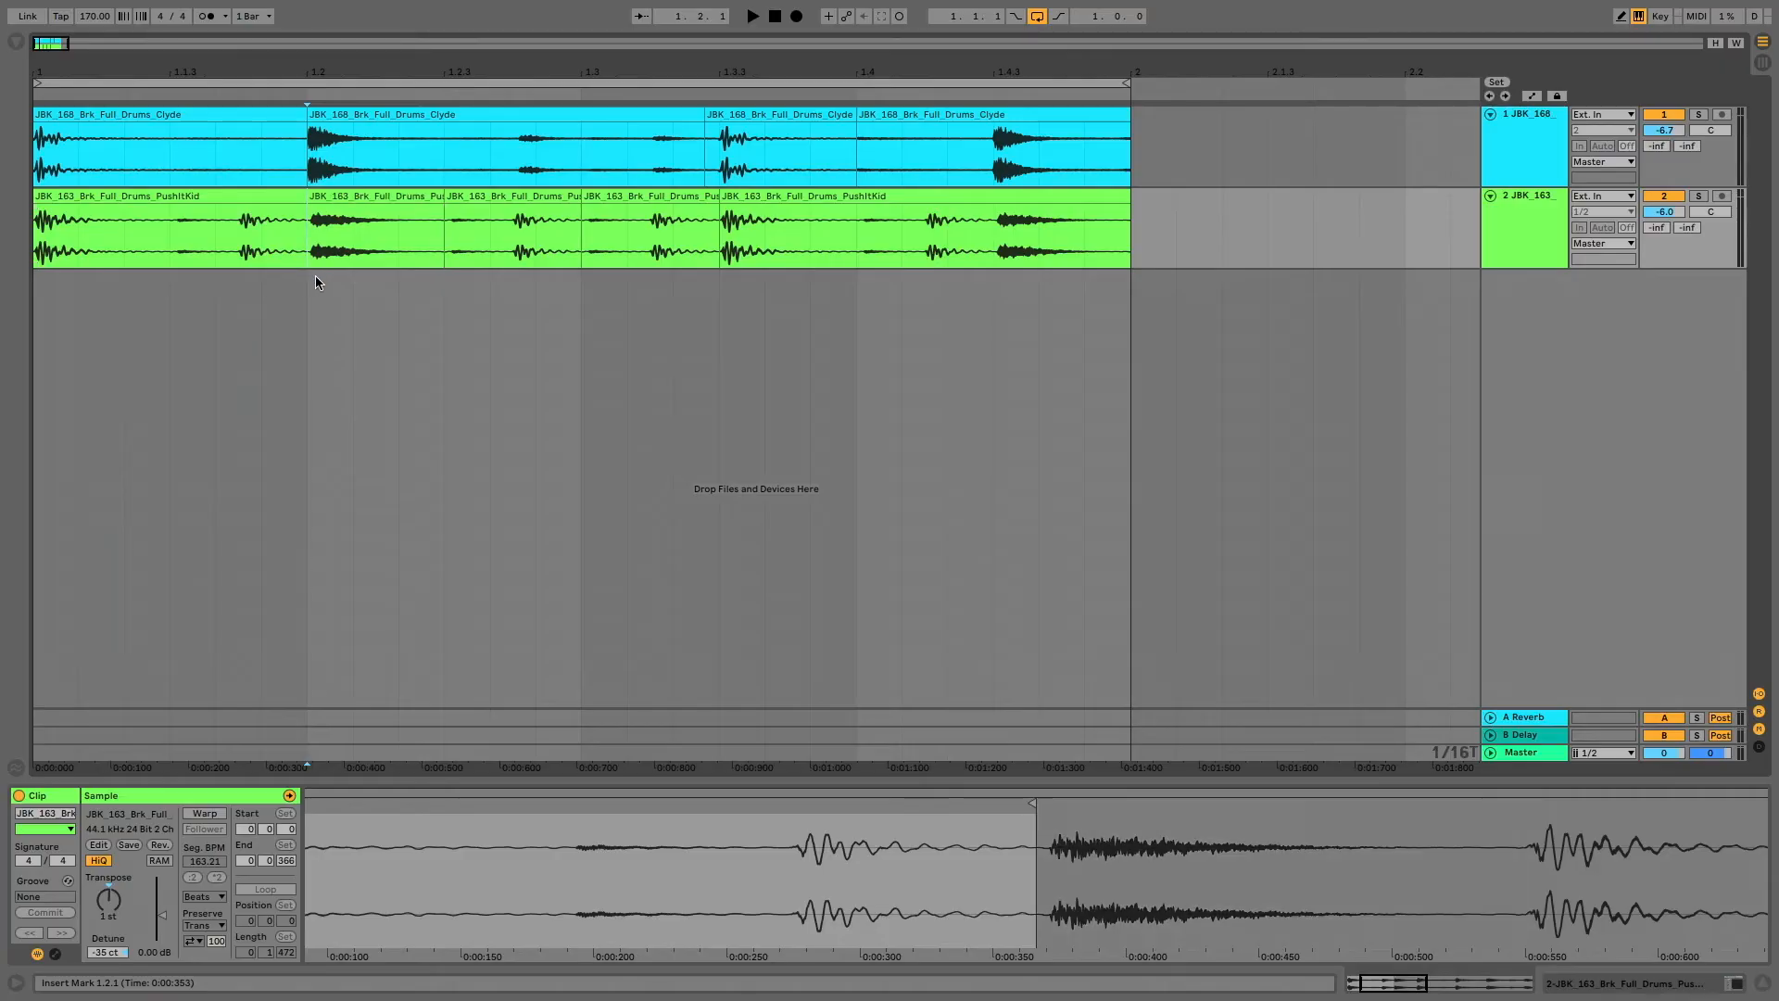
{"action": "left_click", "coordinate": [324, 196]}
{"action": "left_click_drag", "start_coordinate": [308, 71], "coordinate": [308, 158]}
{"action": "left_click_drag", "start_coordinate": [313, 804], "coordinate": [350, 804]}
- Extend the following PushItKid slice's beginning earlier to close the gap before 1.2.3
{"action": "left_click_drag", "start_coordinate": [520, 71], "coordinate": [457, 35]}
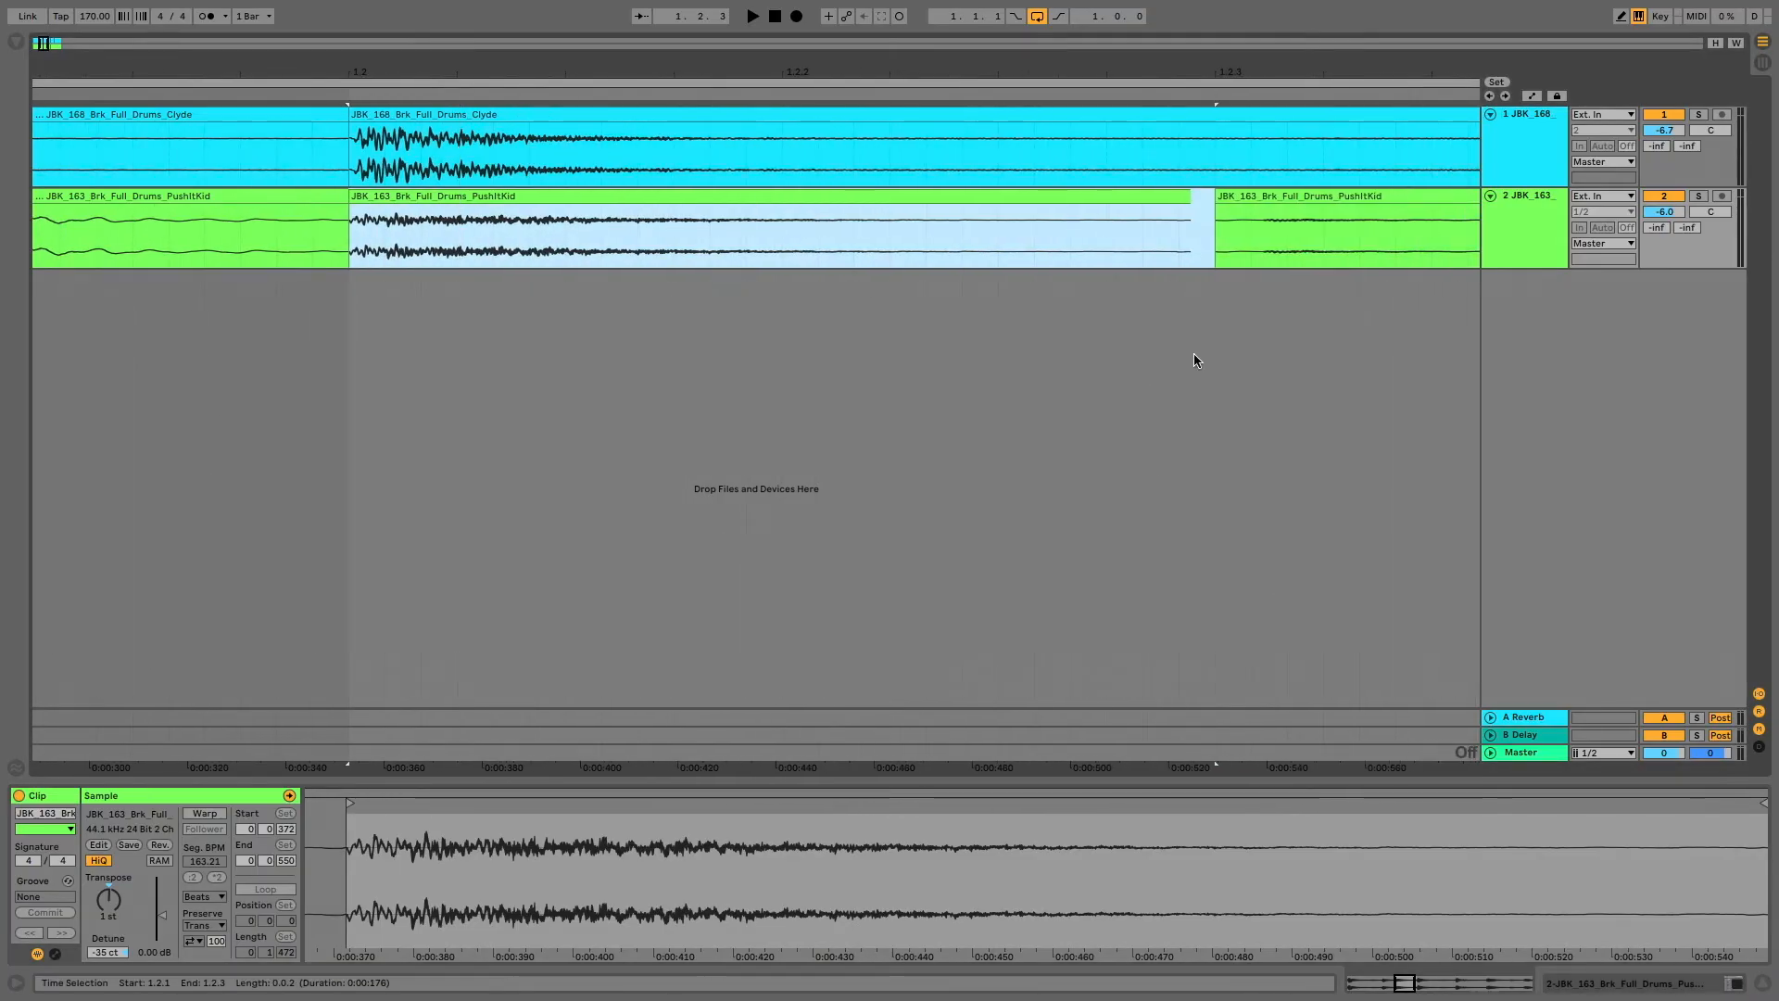
{"action": "left_click_drag", "start_coordinate": [1215, 196], "coordinate": [1175, 193]}
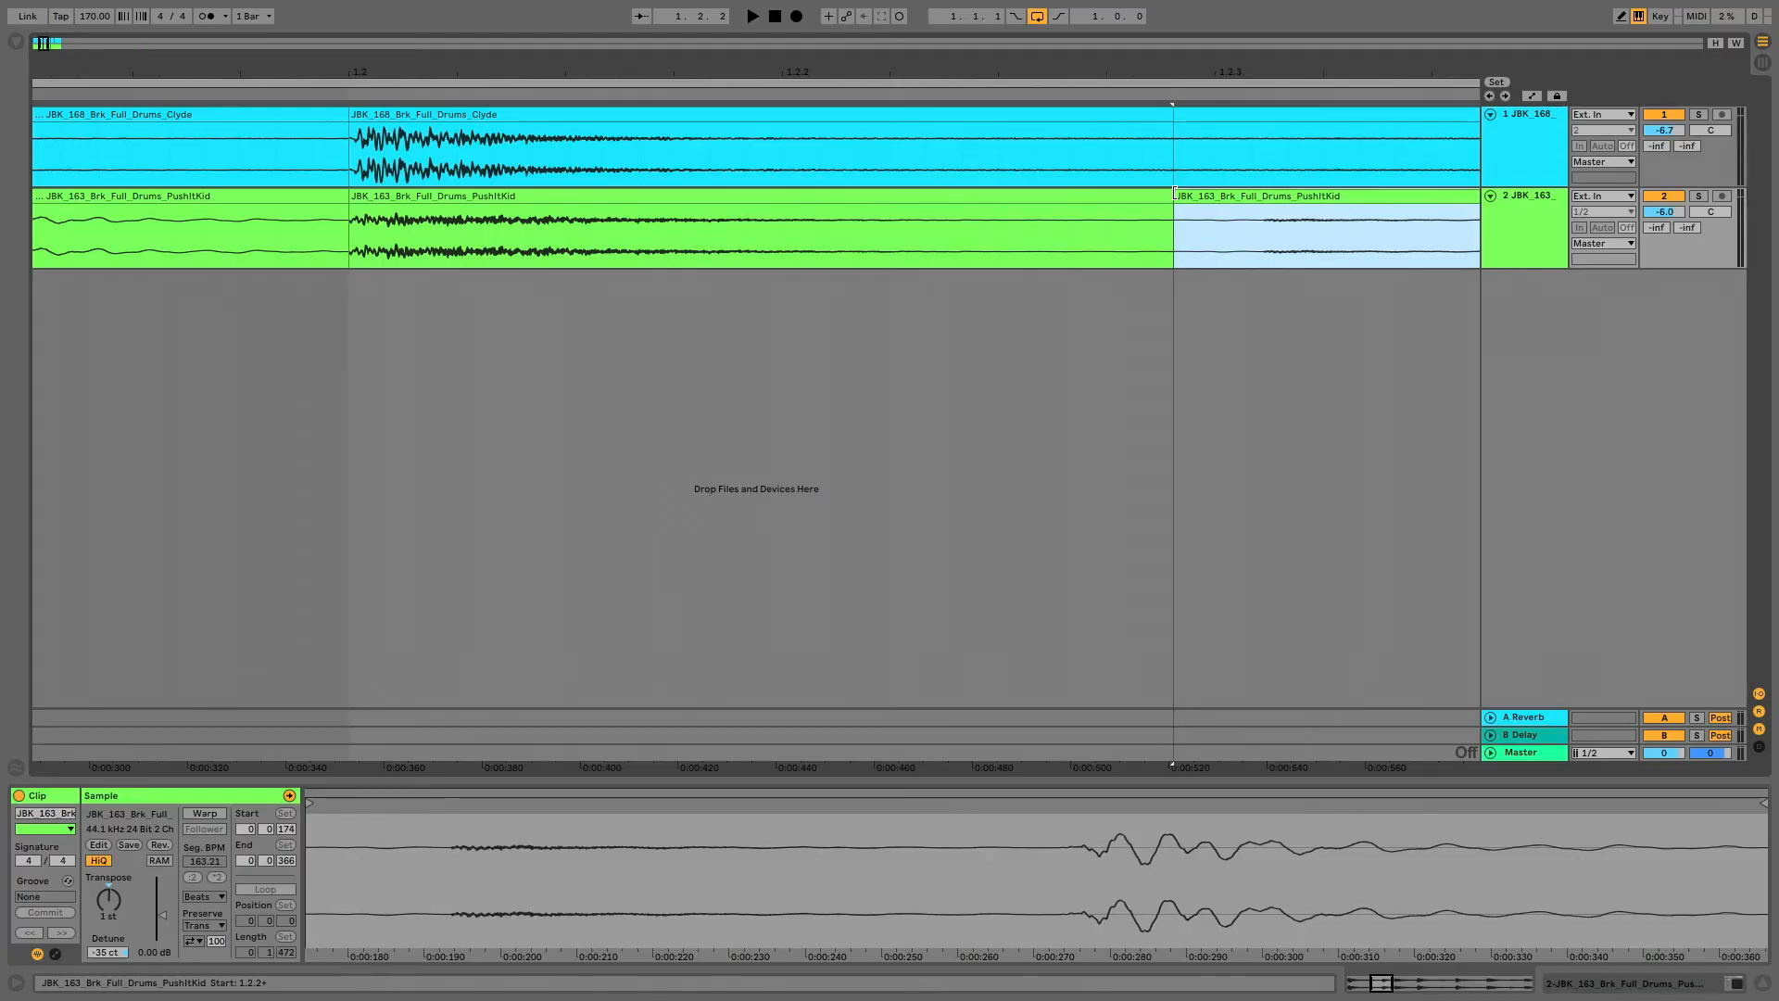
{"action": "left_click_drag", "start_coordinate": [1118, 70], "coordinate": [509, 66]}
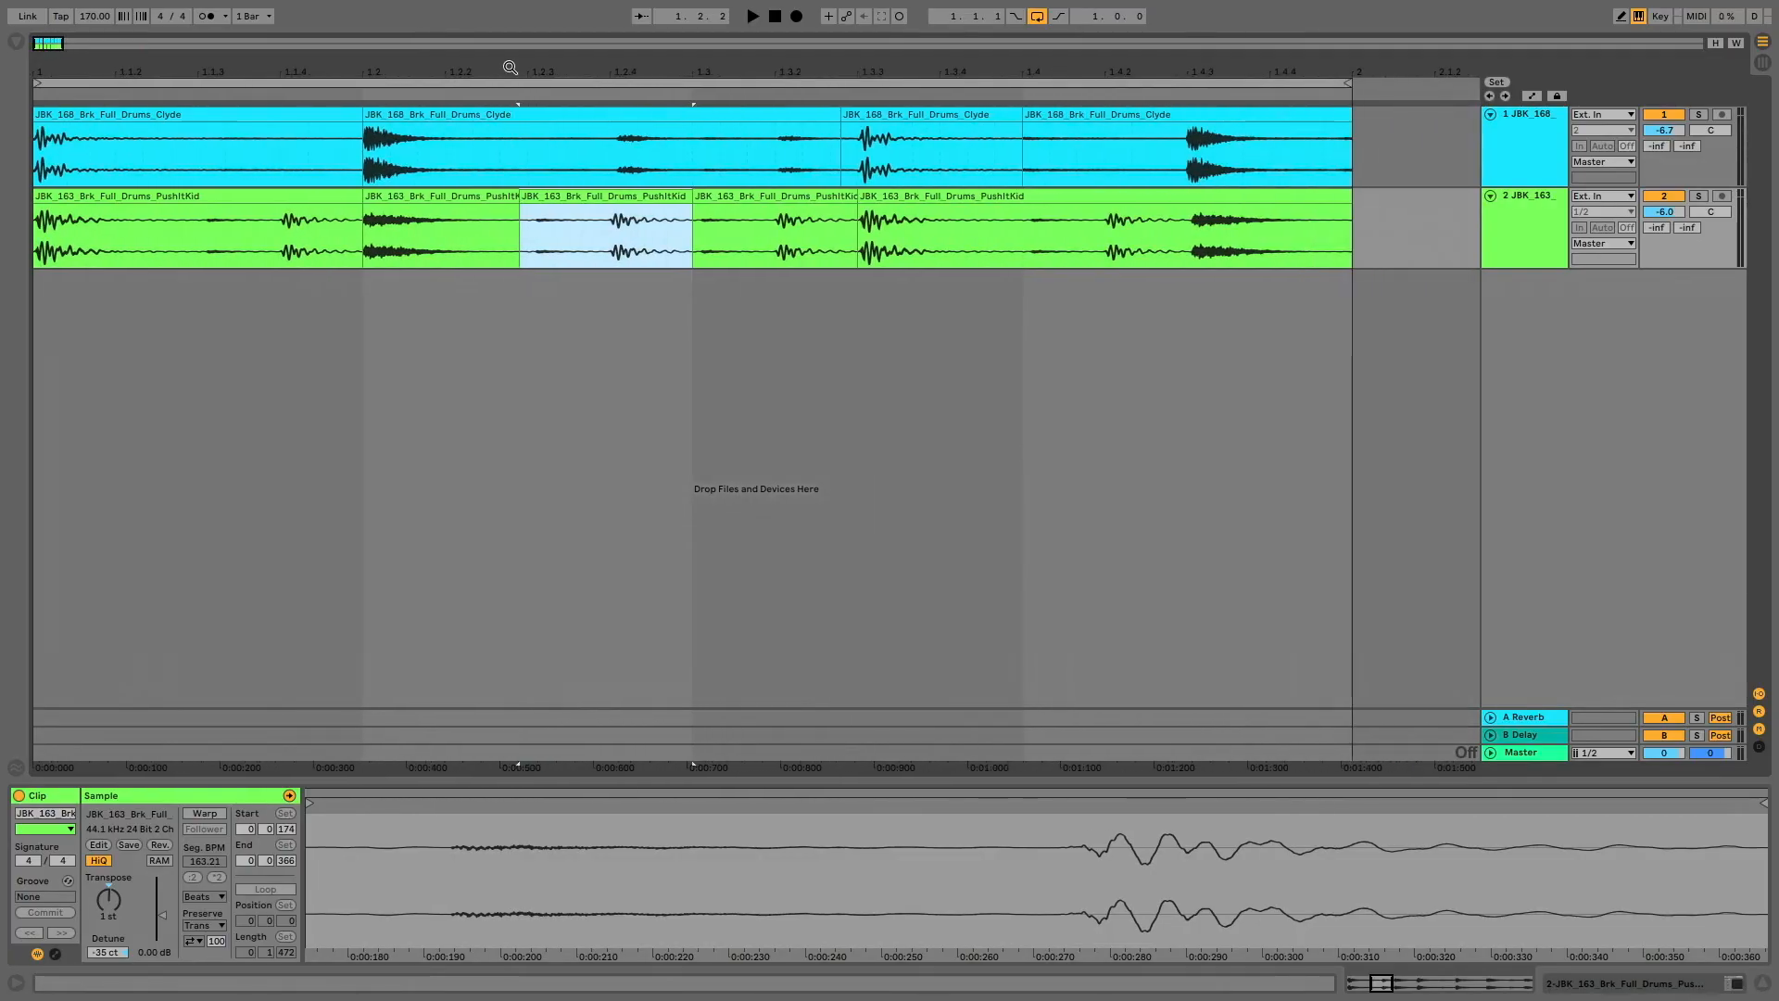
- Replace the PushItKid audio from 1.4.3 to the end of the bar with a copy of the slice at 1.2
{"action": "left_click_drag", "start_coordinate": [1189, 259], "coordinate": [1379, 250]}
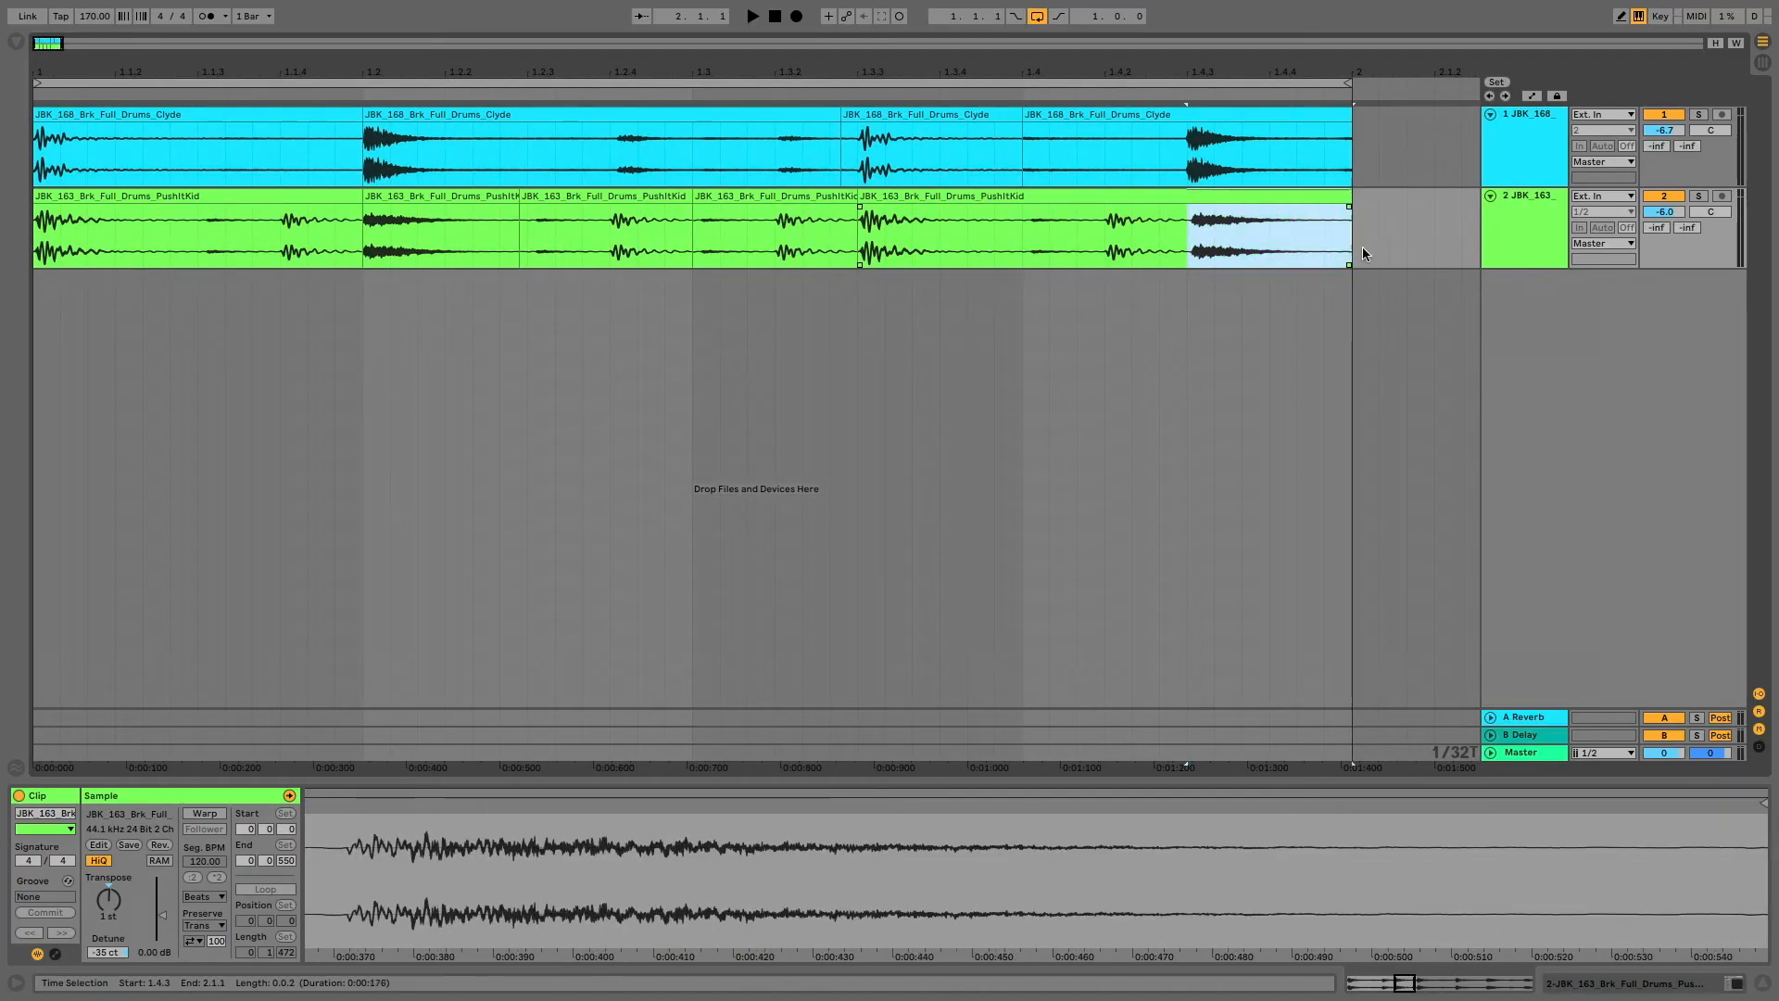
{"action": "key", "text": "Delete"}
{"action": "left_click", "coordinate": [384, 196]}
{"action": "left_click_drag", "start_coordinate": [388, 196], "coordinate": [1203, 245]}
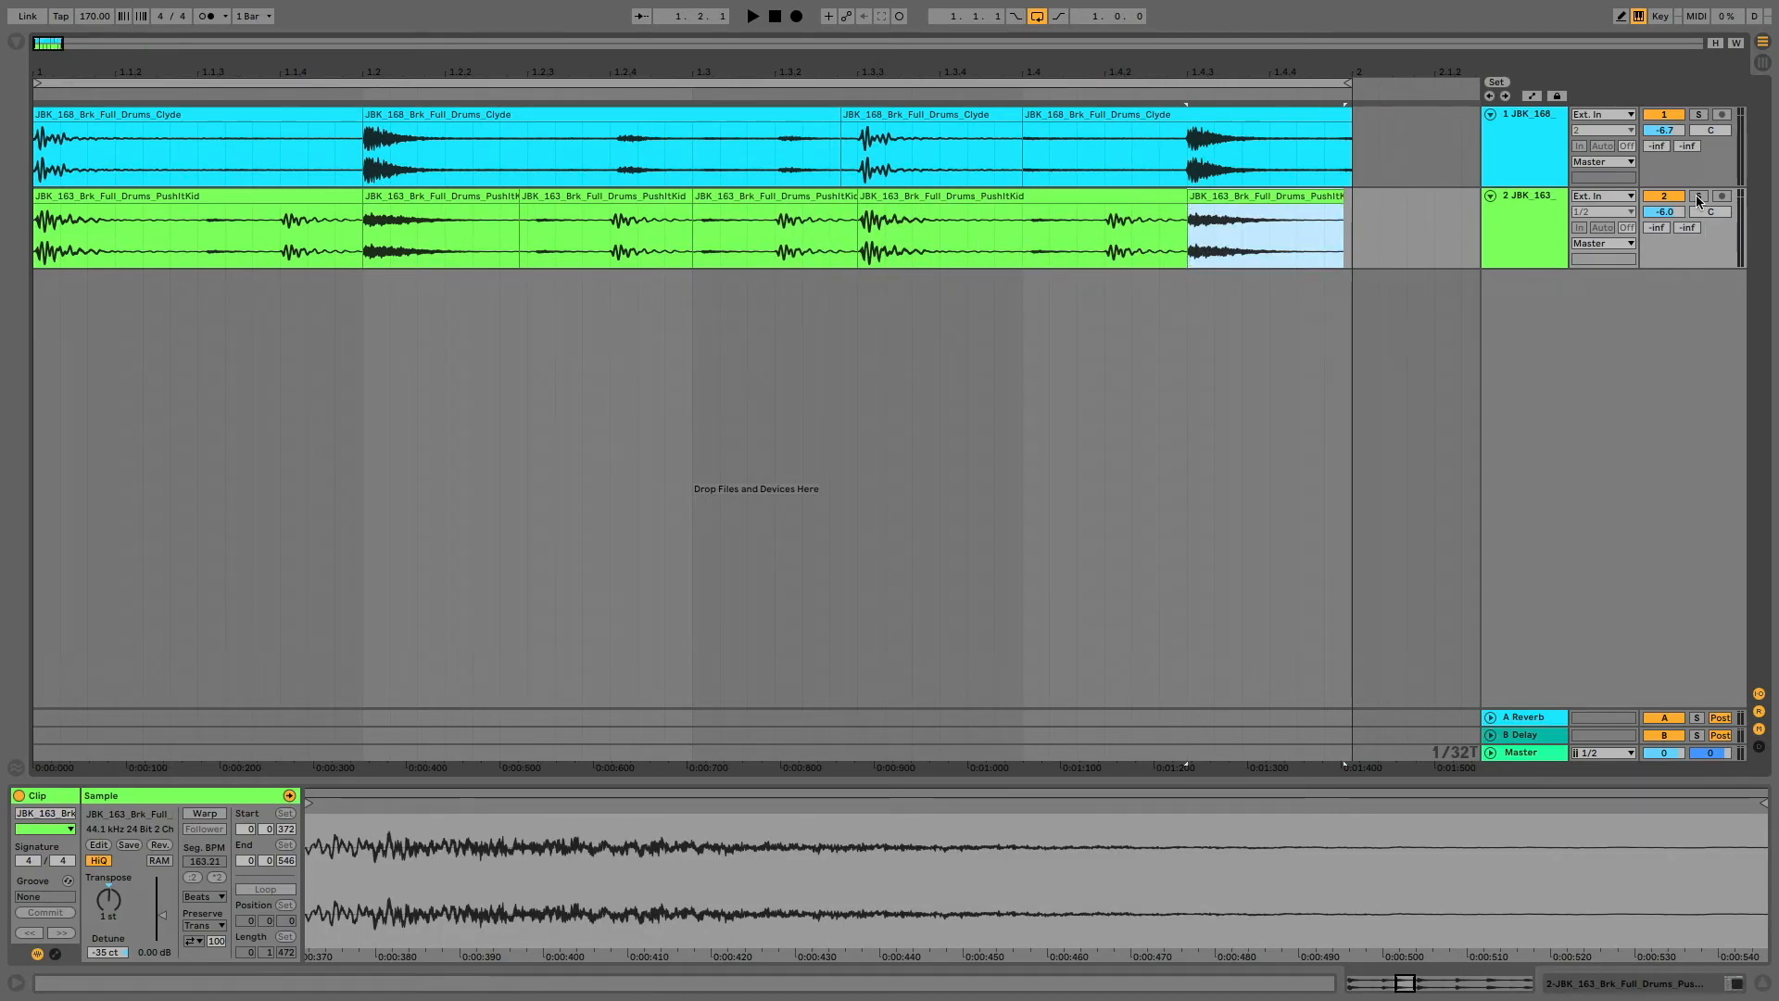
- Solo PushItKid and play the loop, adding Clyde to the solo to hear both breaks layered
{"action": "left_click", "coordinate": [1699, 196]}
{"action": "key", "text": "space"}
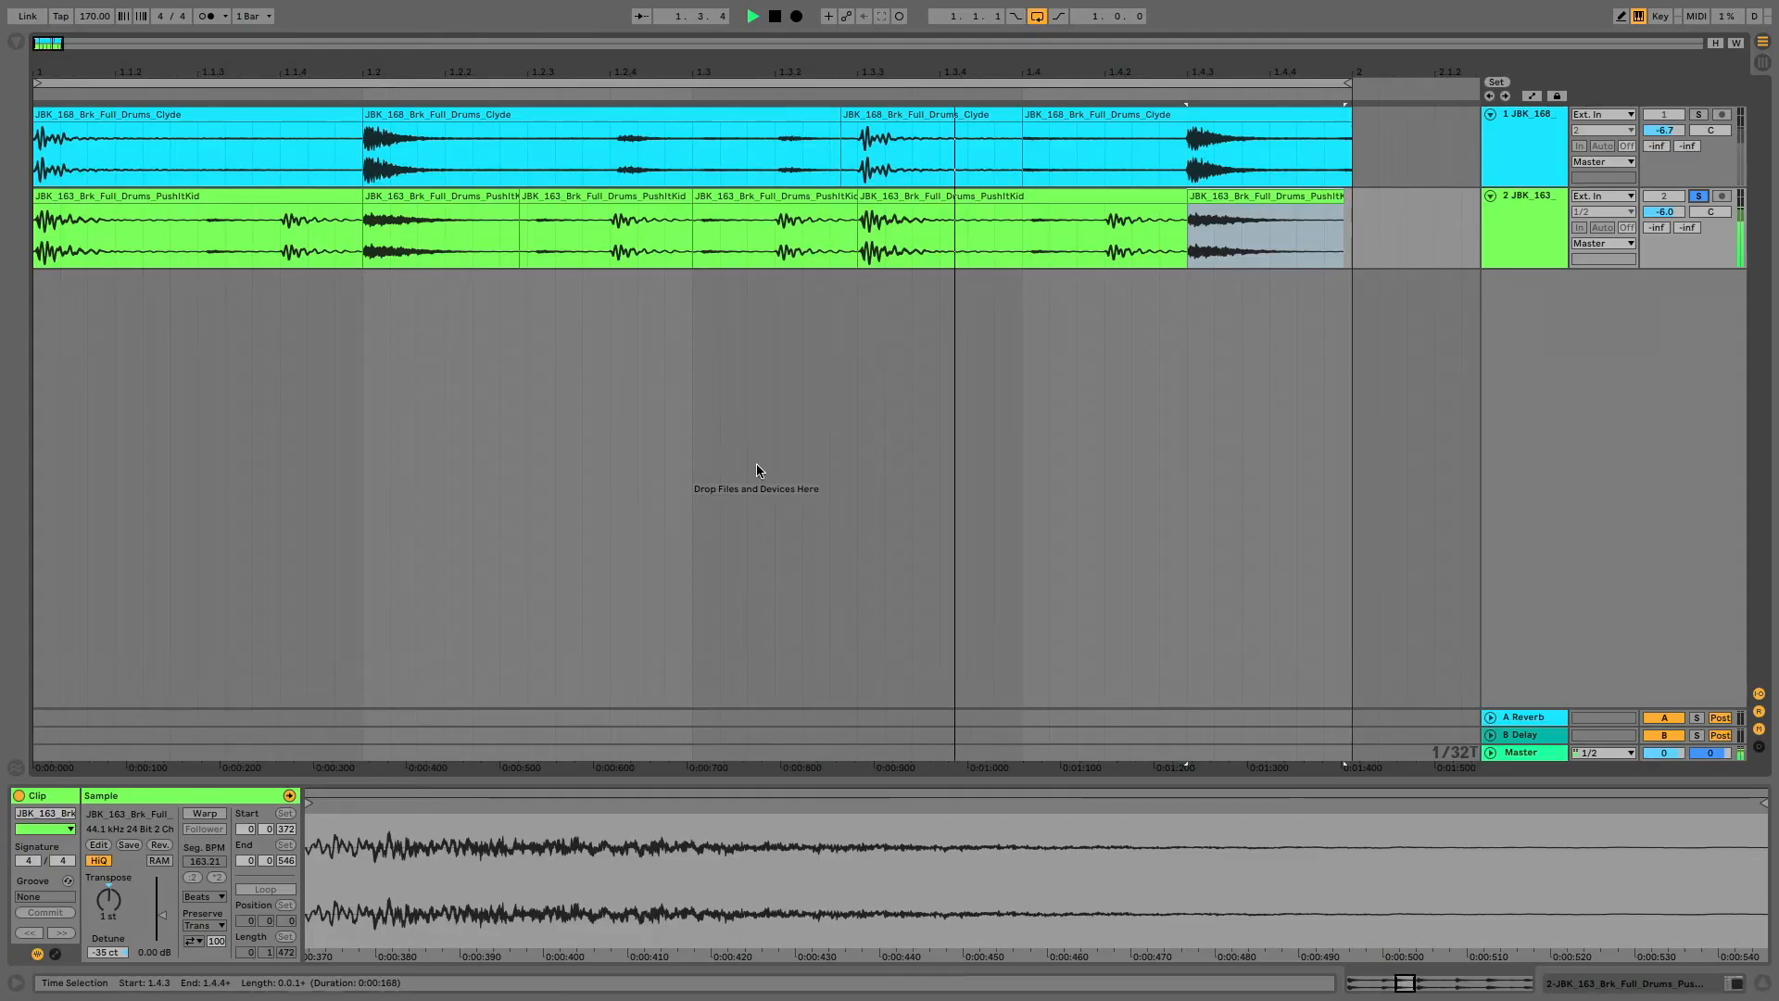
{"action": "left_click", "coordinate": [1699, 115]}
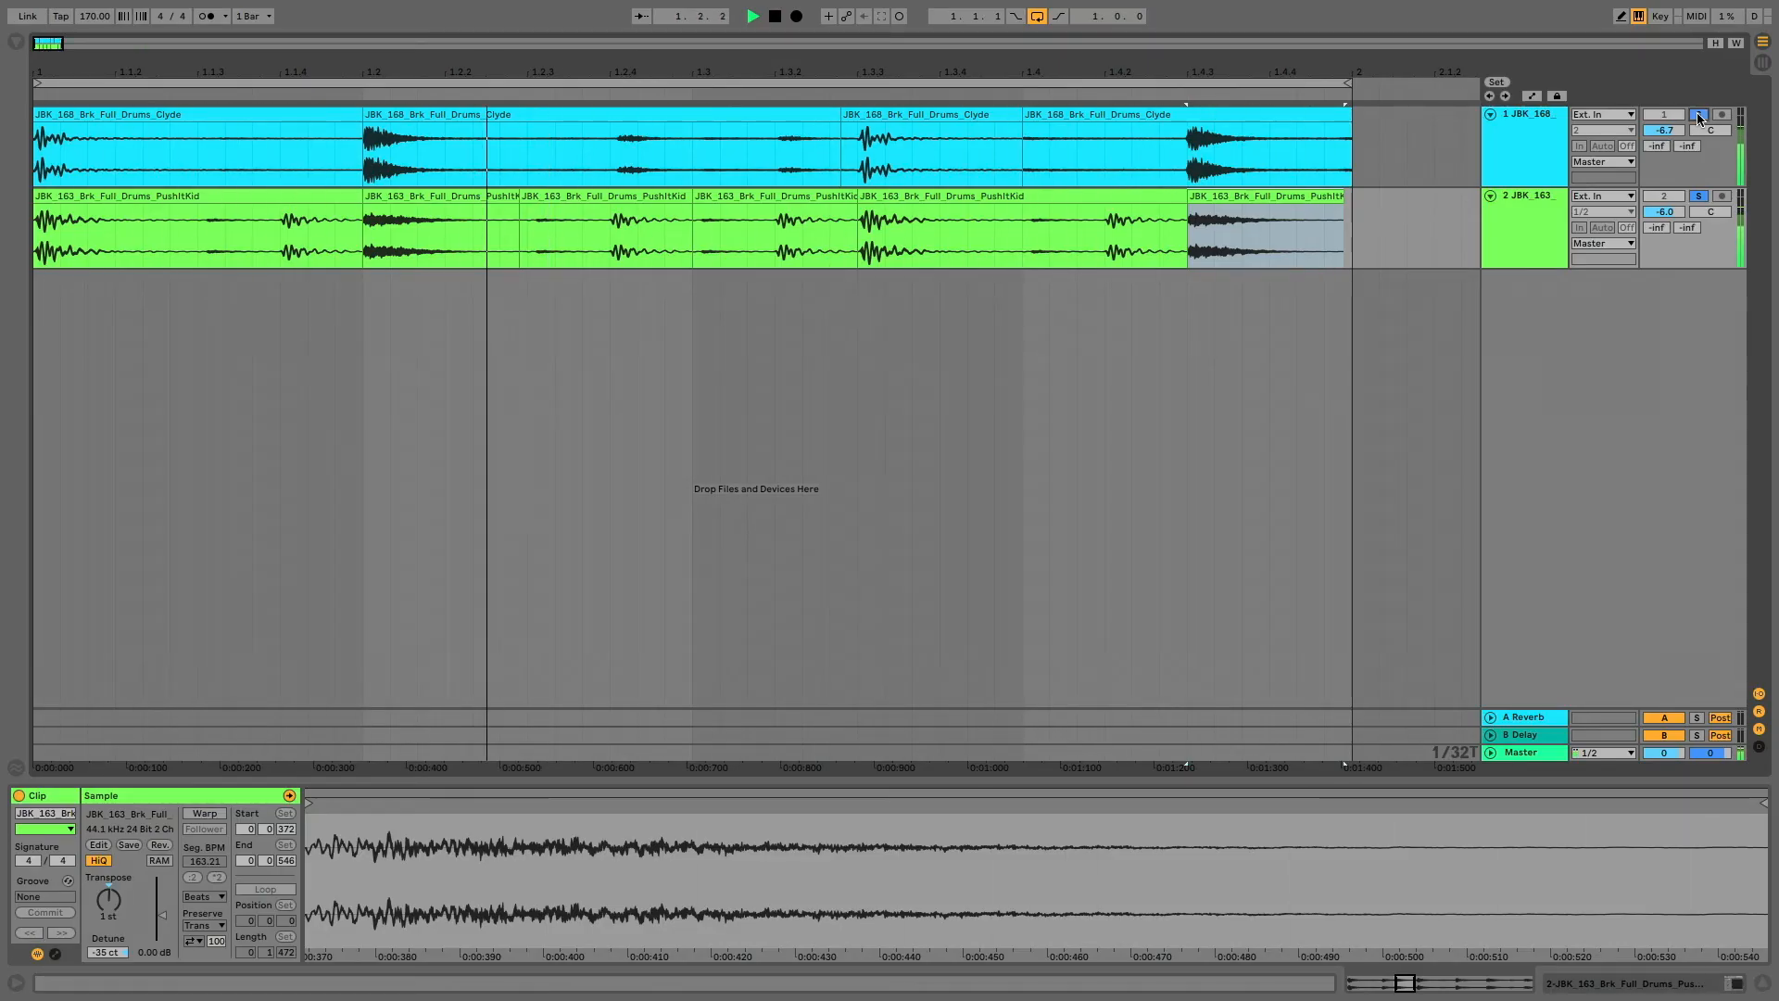
{"action": "key", "text": "space"}
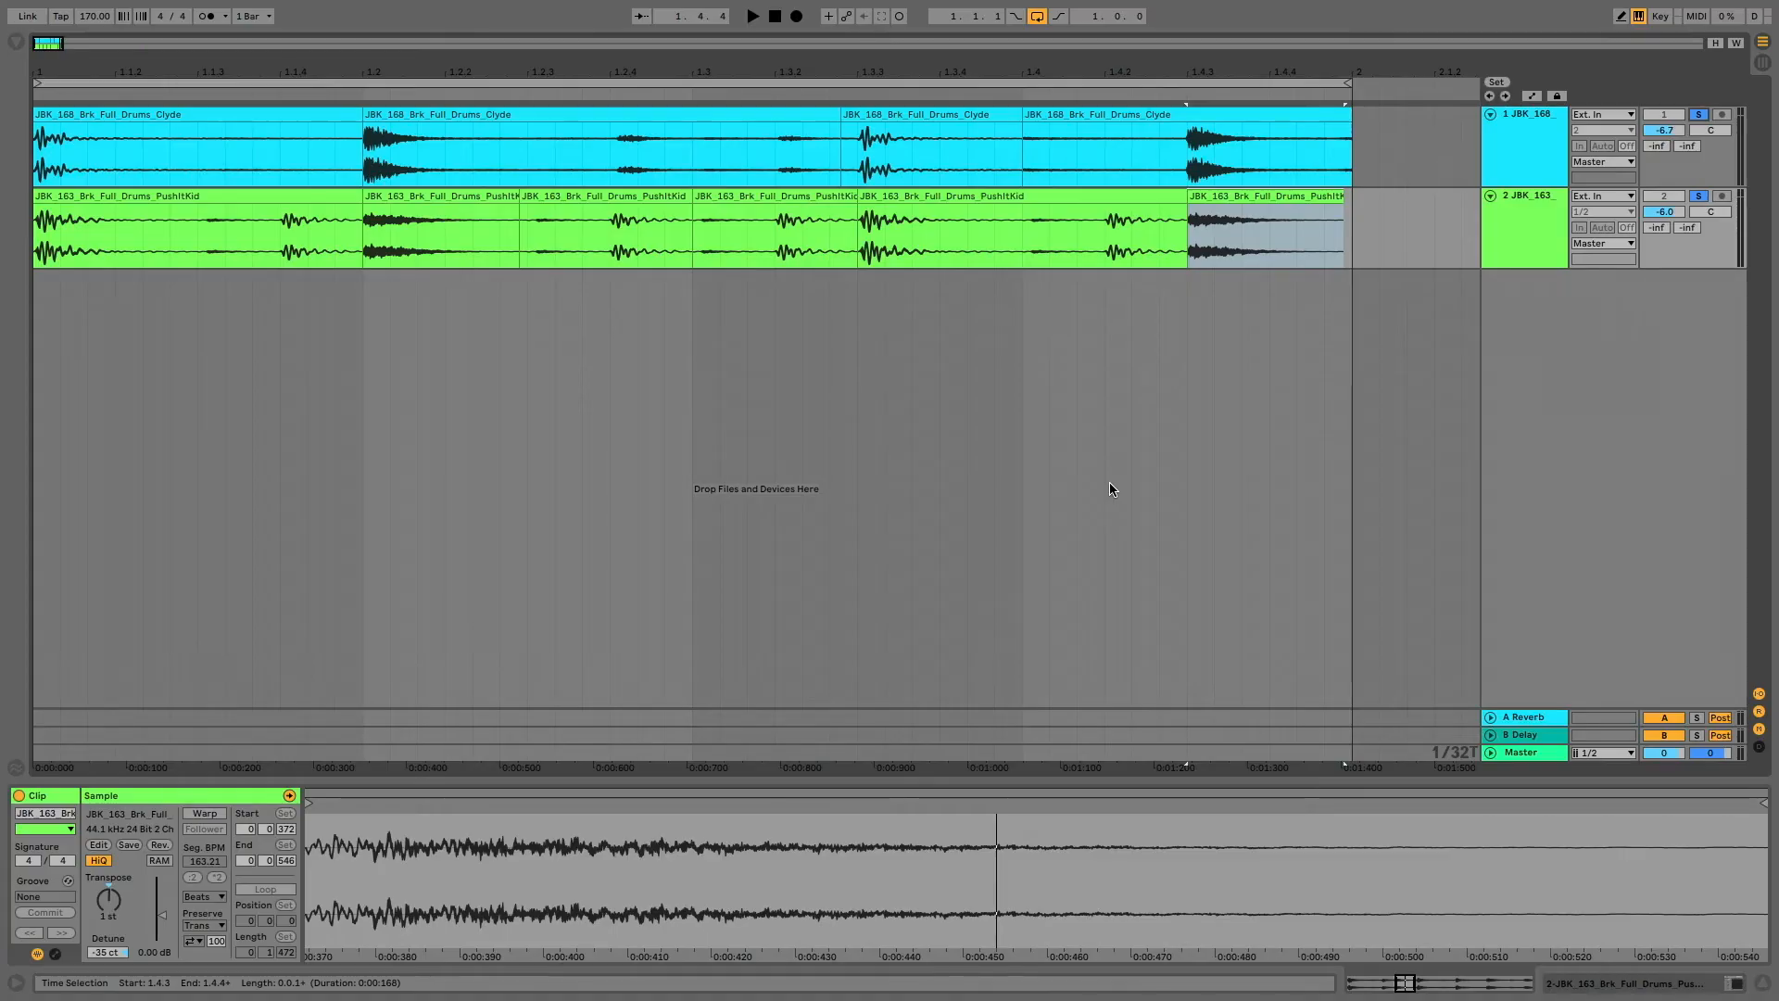
- Enable Warp in Beats mode with transient looping off on all PushItKid slices, and retune them to 0 st and 20 ct
{"action": "left_click", "coordinate": [208, 197], "text": "shift"}
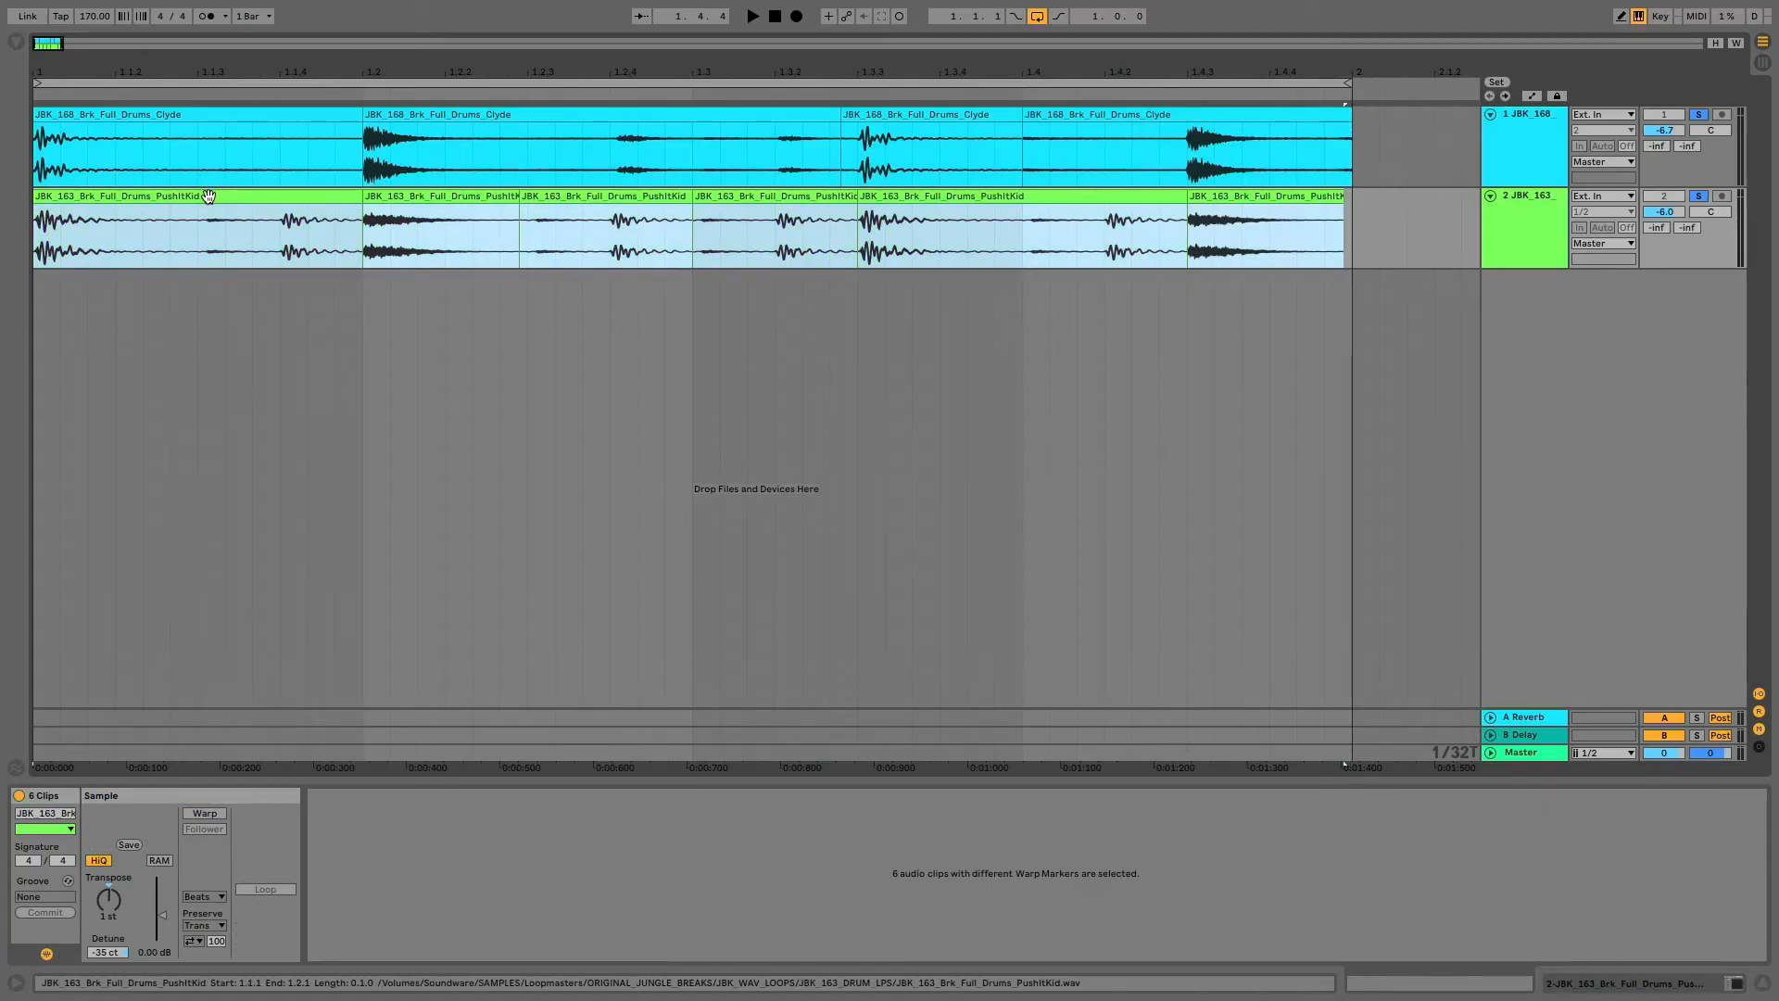
{"action": "left_click", "coordinate": [205, 813]}
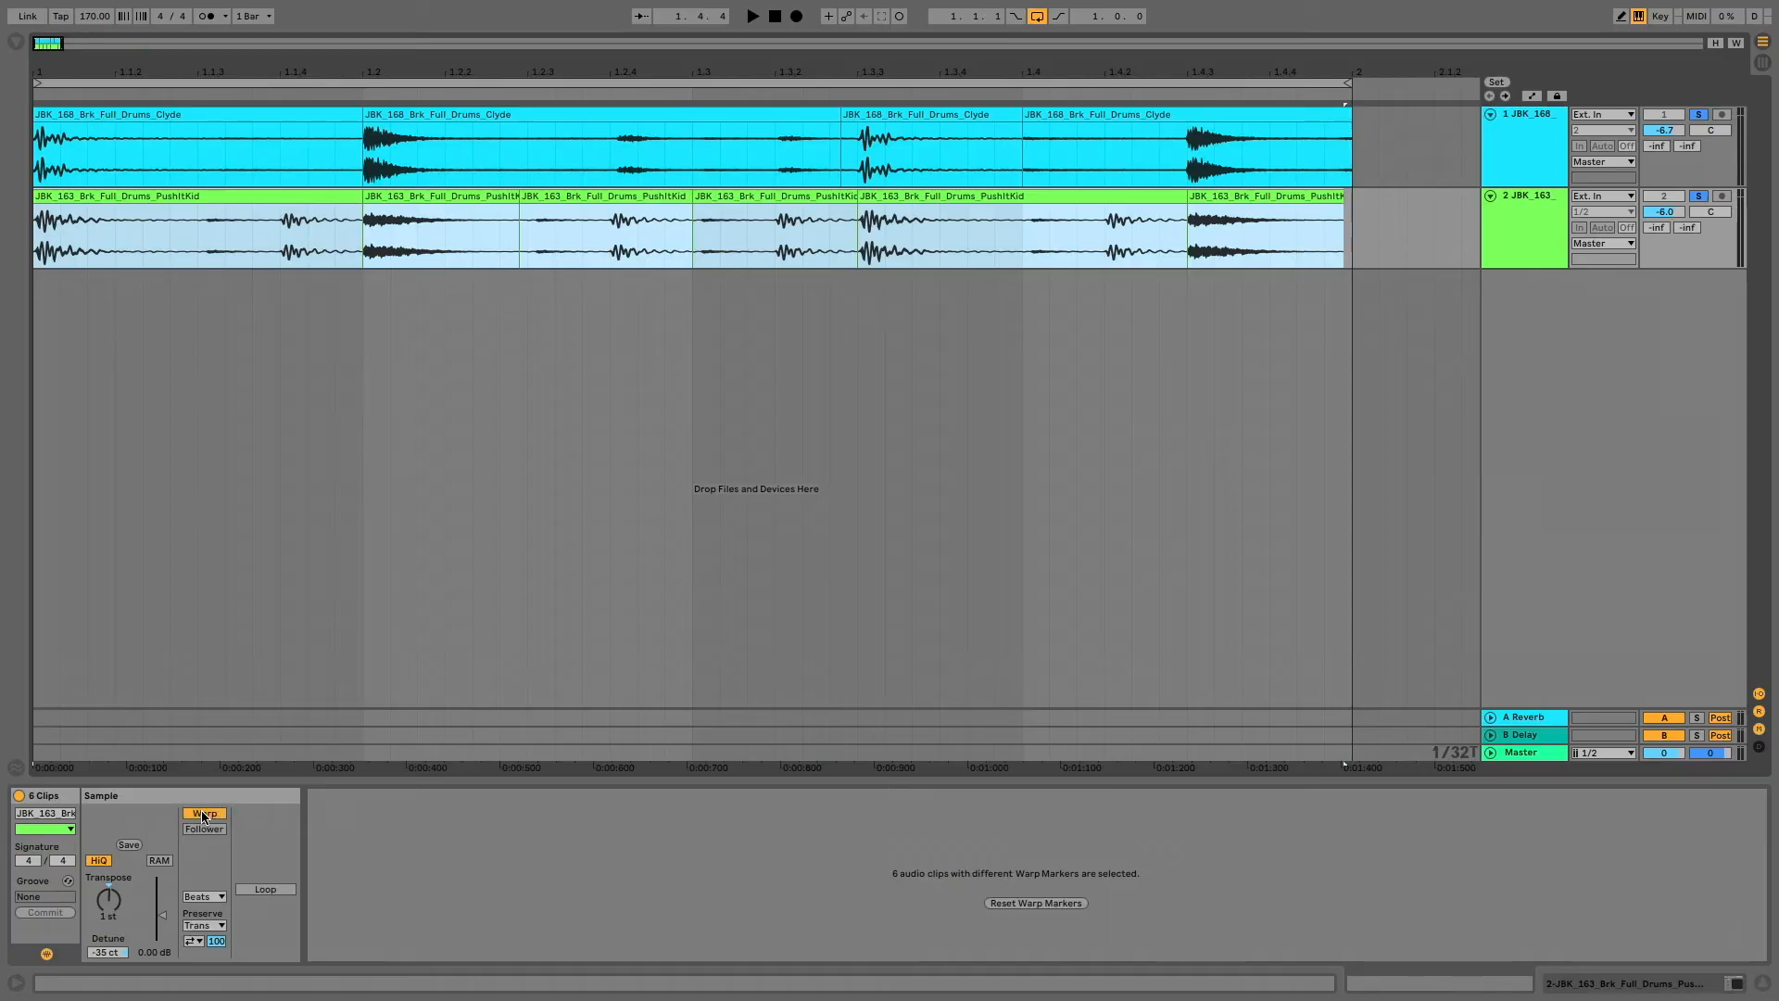
{"action": "left_click", "coordinate": [193, 941]}
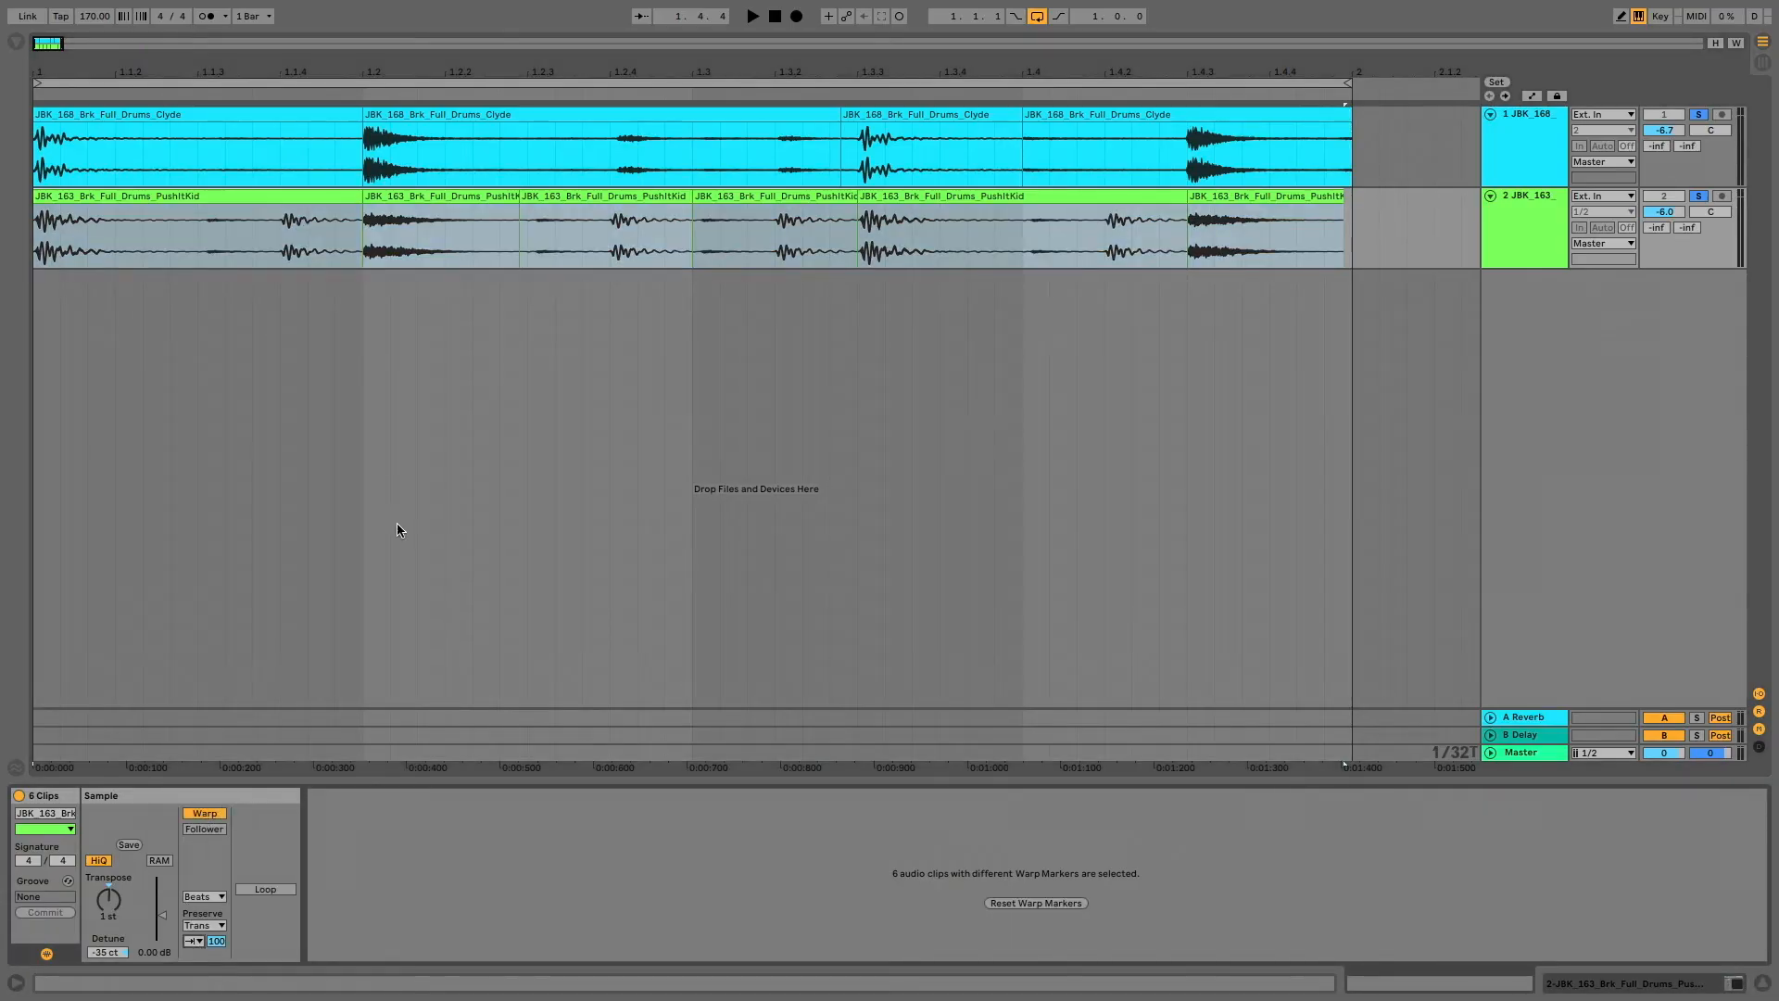
{"action": "key", "text": "space"}
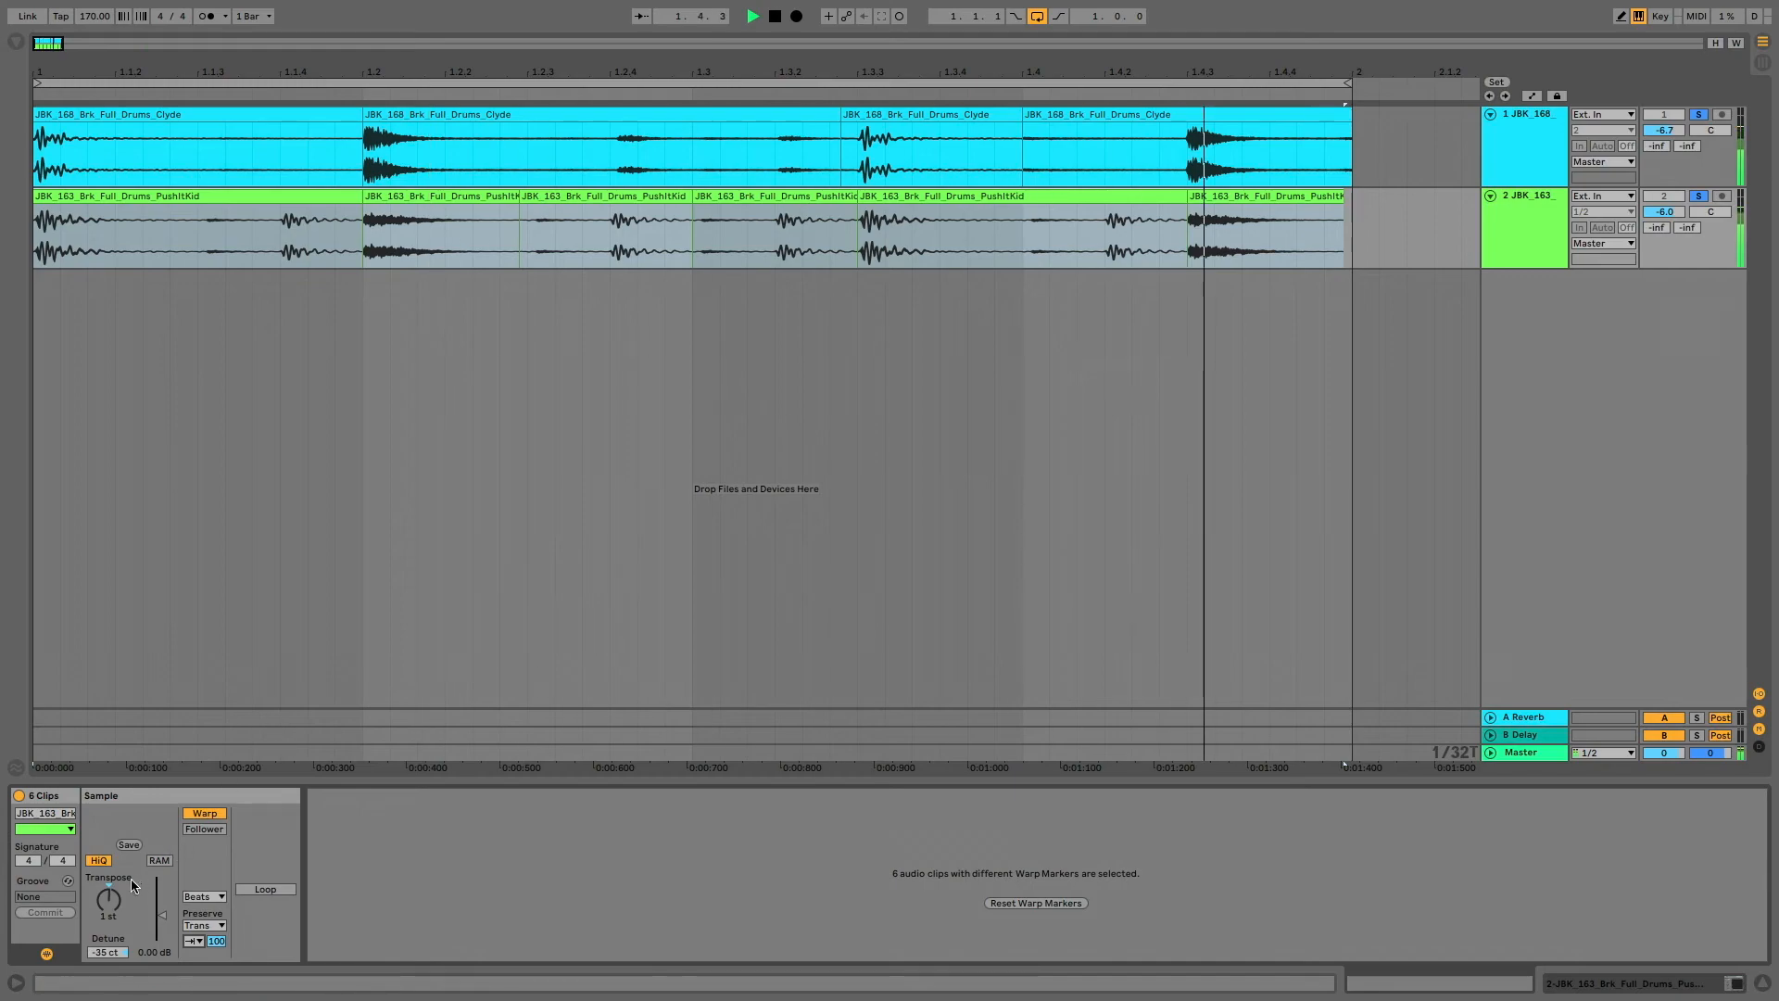
{"action": "left_click_drag", "start_coordinate": [111, 901], "coordinate": [115, 938]}
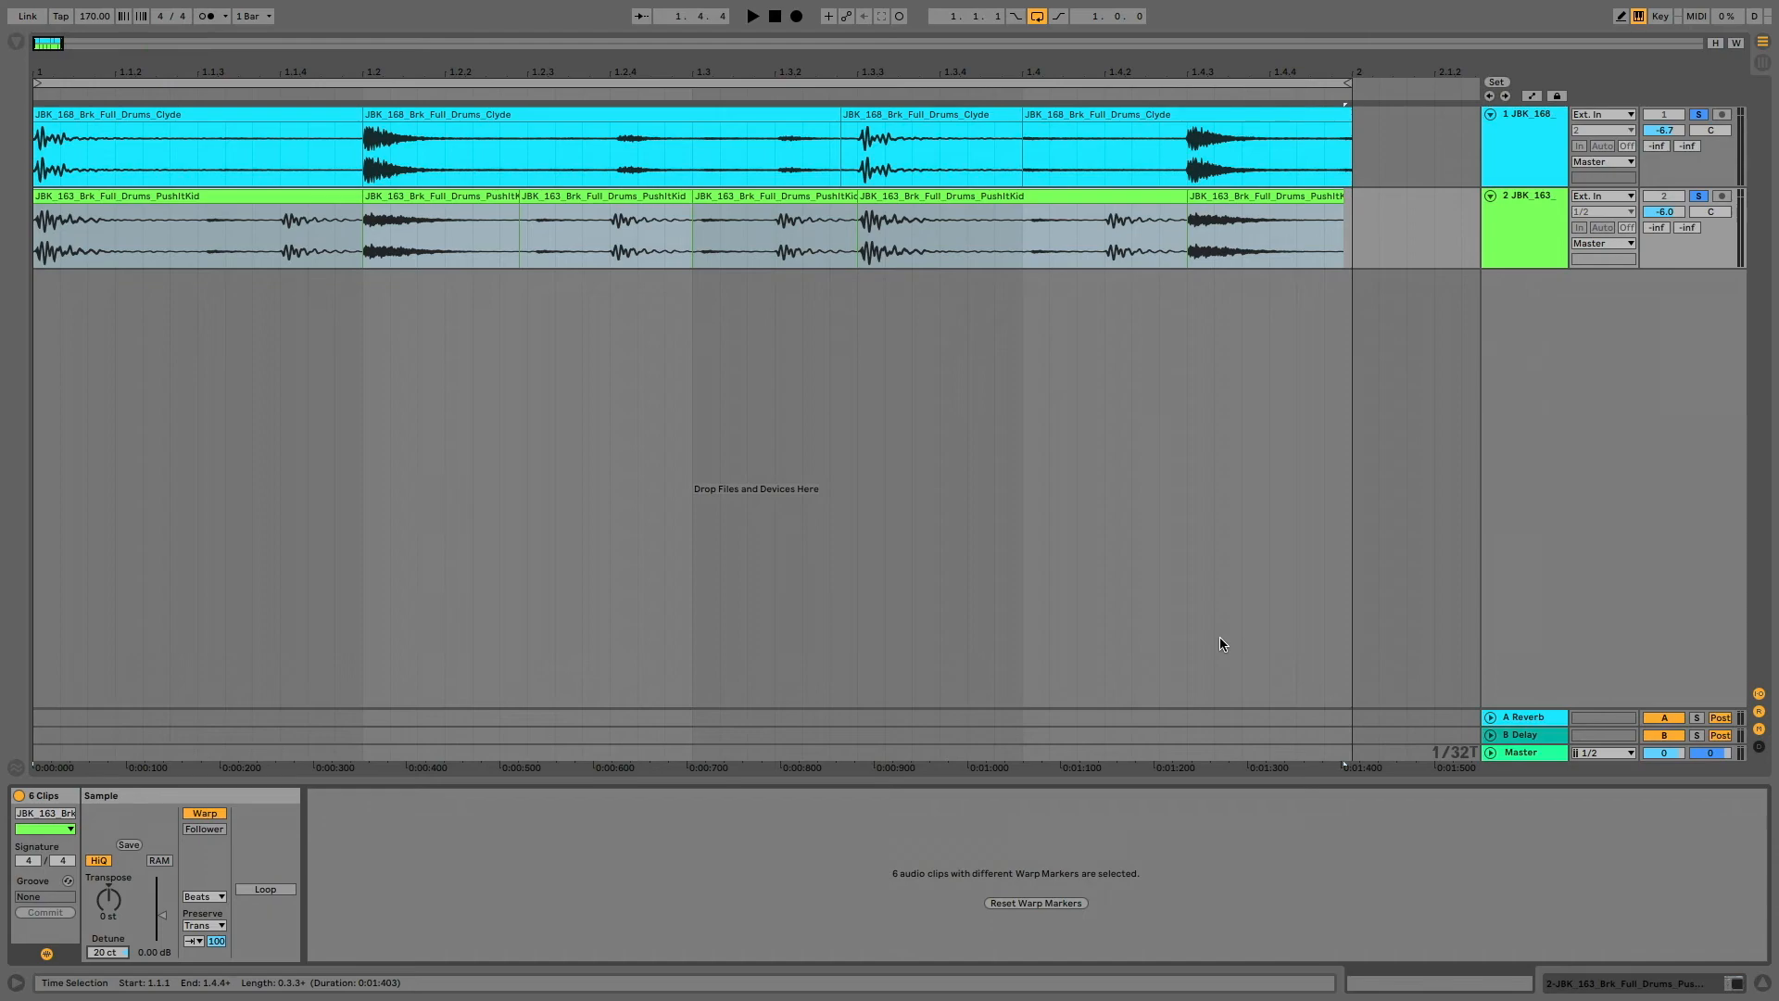
- Low-cut the PushItKid track with its FabFilter Pro-Q 3 while soloed, and bring Clyde back in to hear both
{"action": "left_click", "coordinate": [1698, 196]}
{"action": "left_click", "coordinate": [1522, 211]}
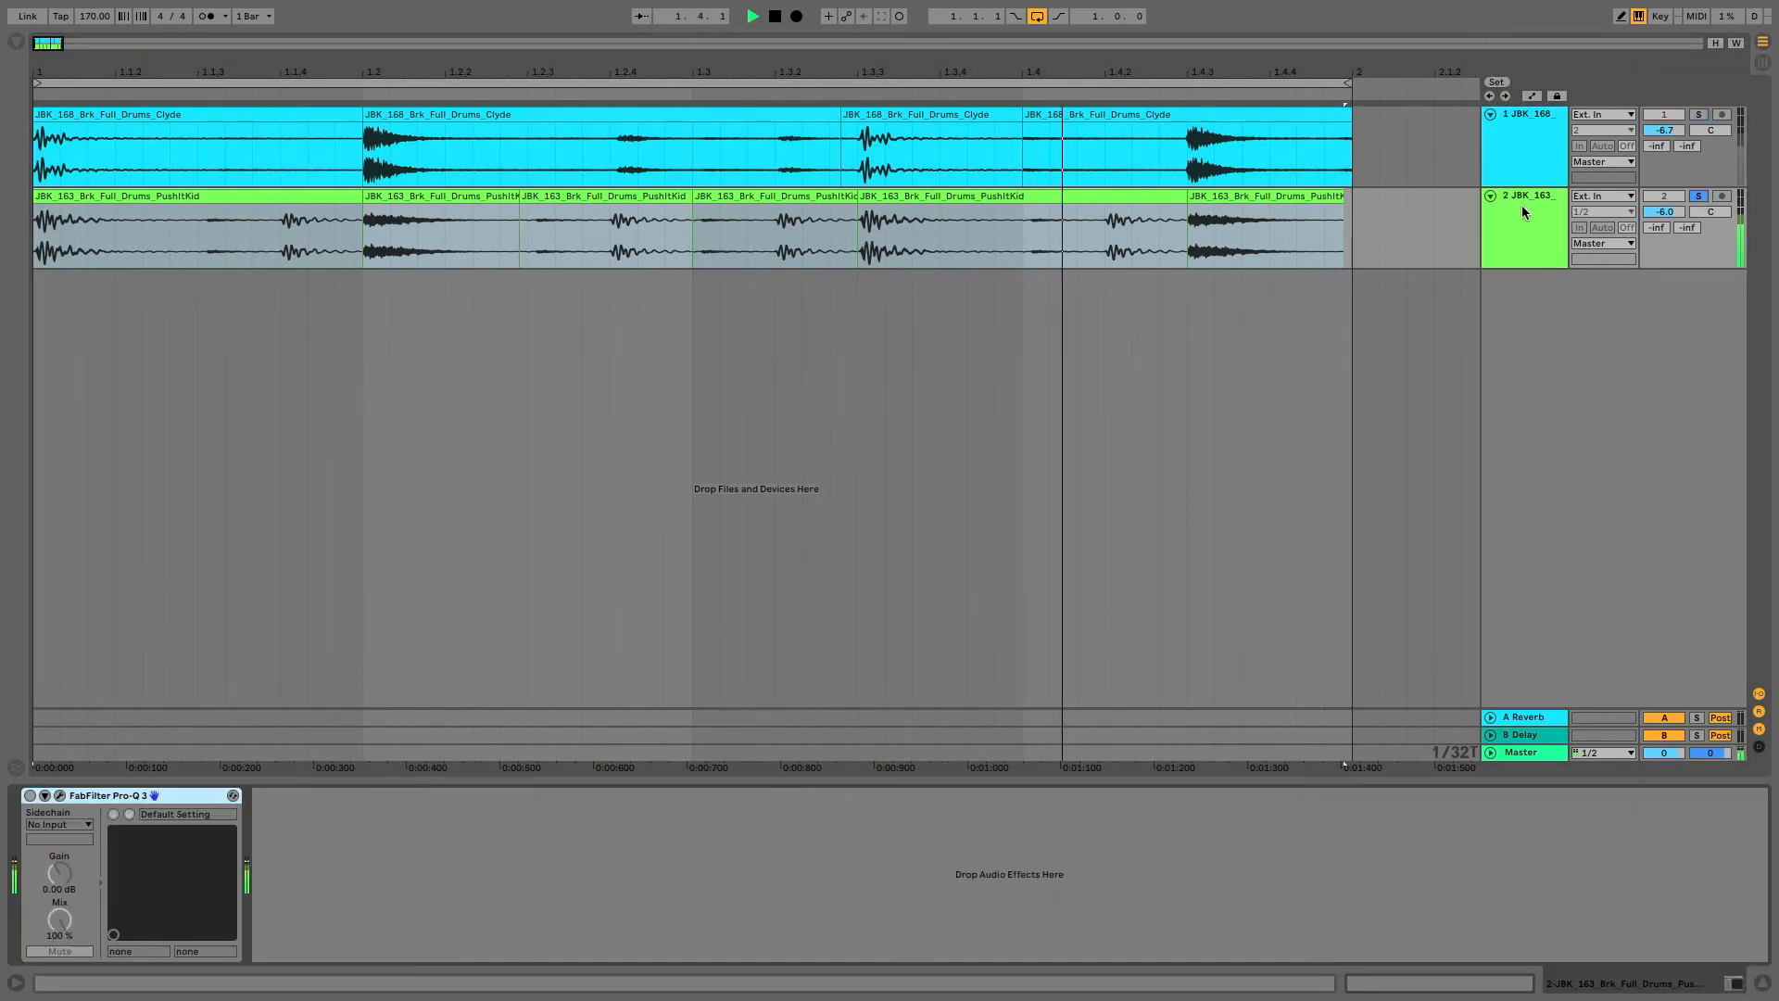
{"action": "left_click", "coordinate": [61, 796]}
{"action": "left_click_drag", "start_coordinate": [817, 339], "coordinate": [547, 248]}
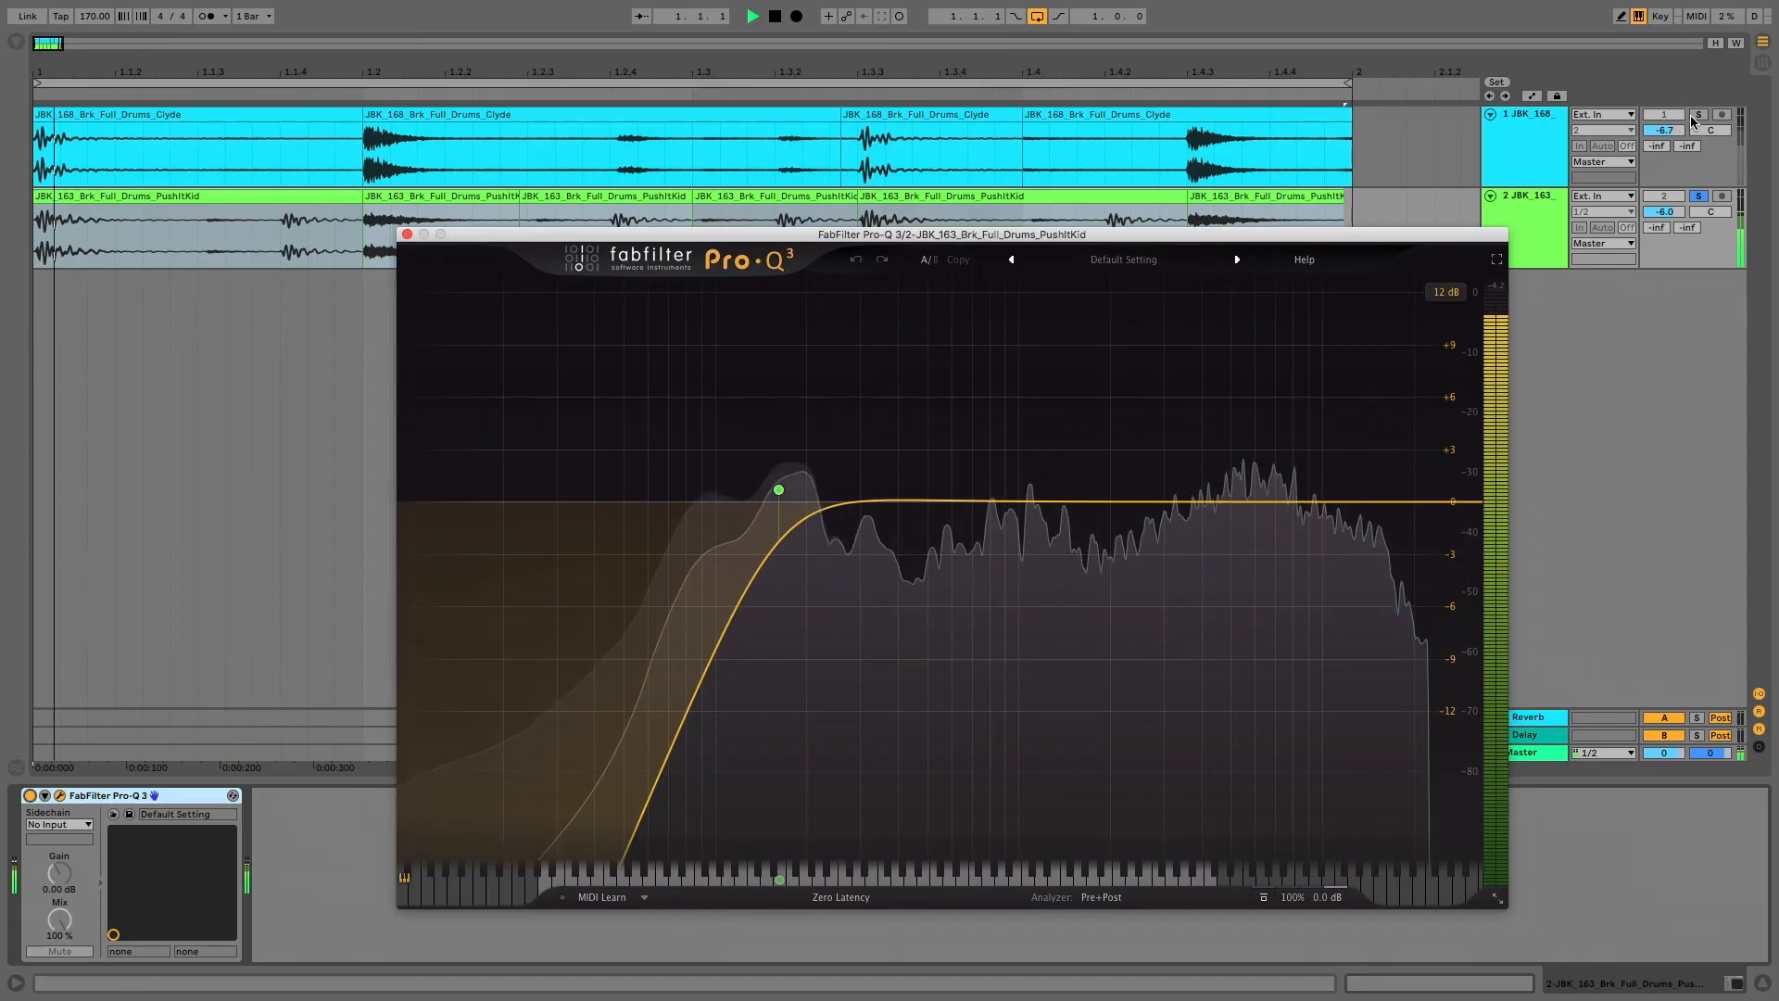
{"action": "left_click", "coordinate": [1700, 115]}
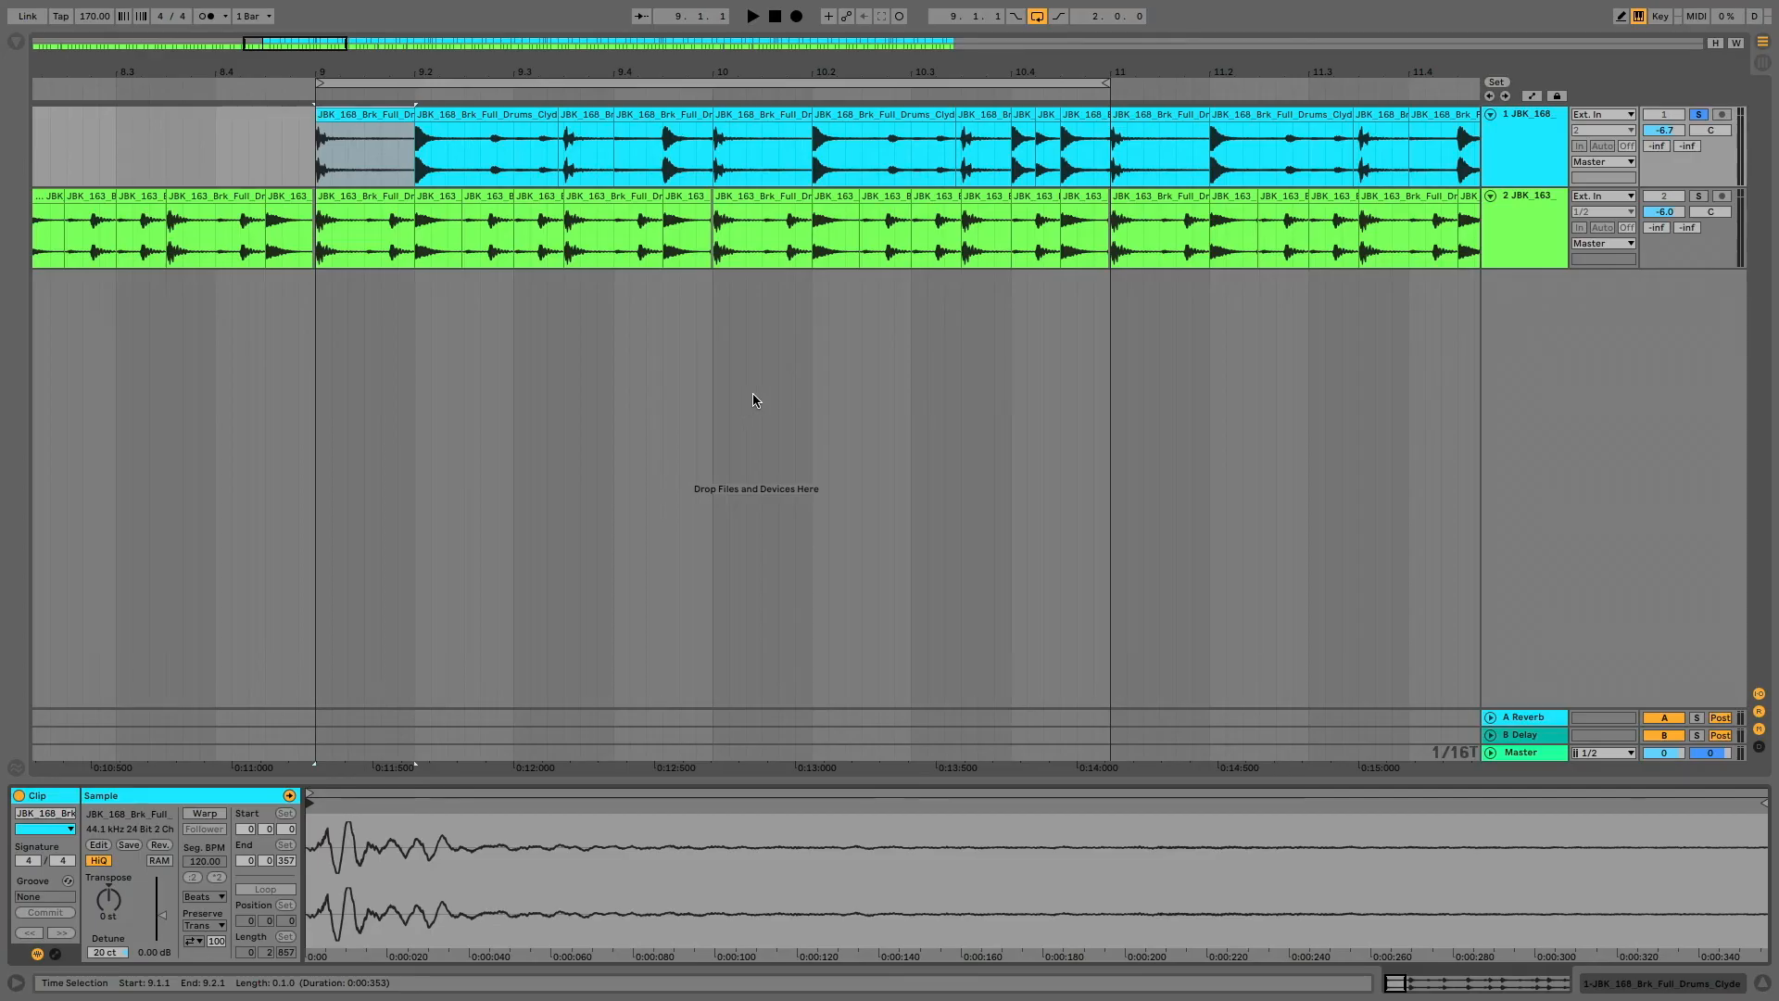
- Examine the clip settings of the short Clyde fill slices from 10.4 to 11
{"action": "left_click", "coordinate": [994, 115]}
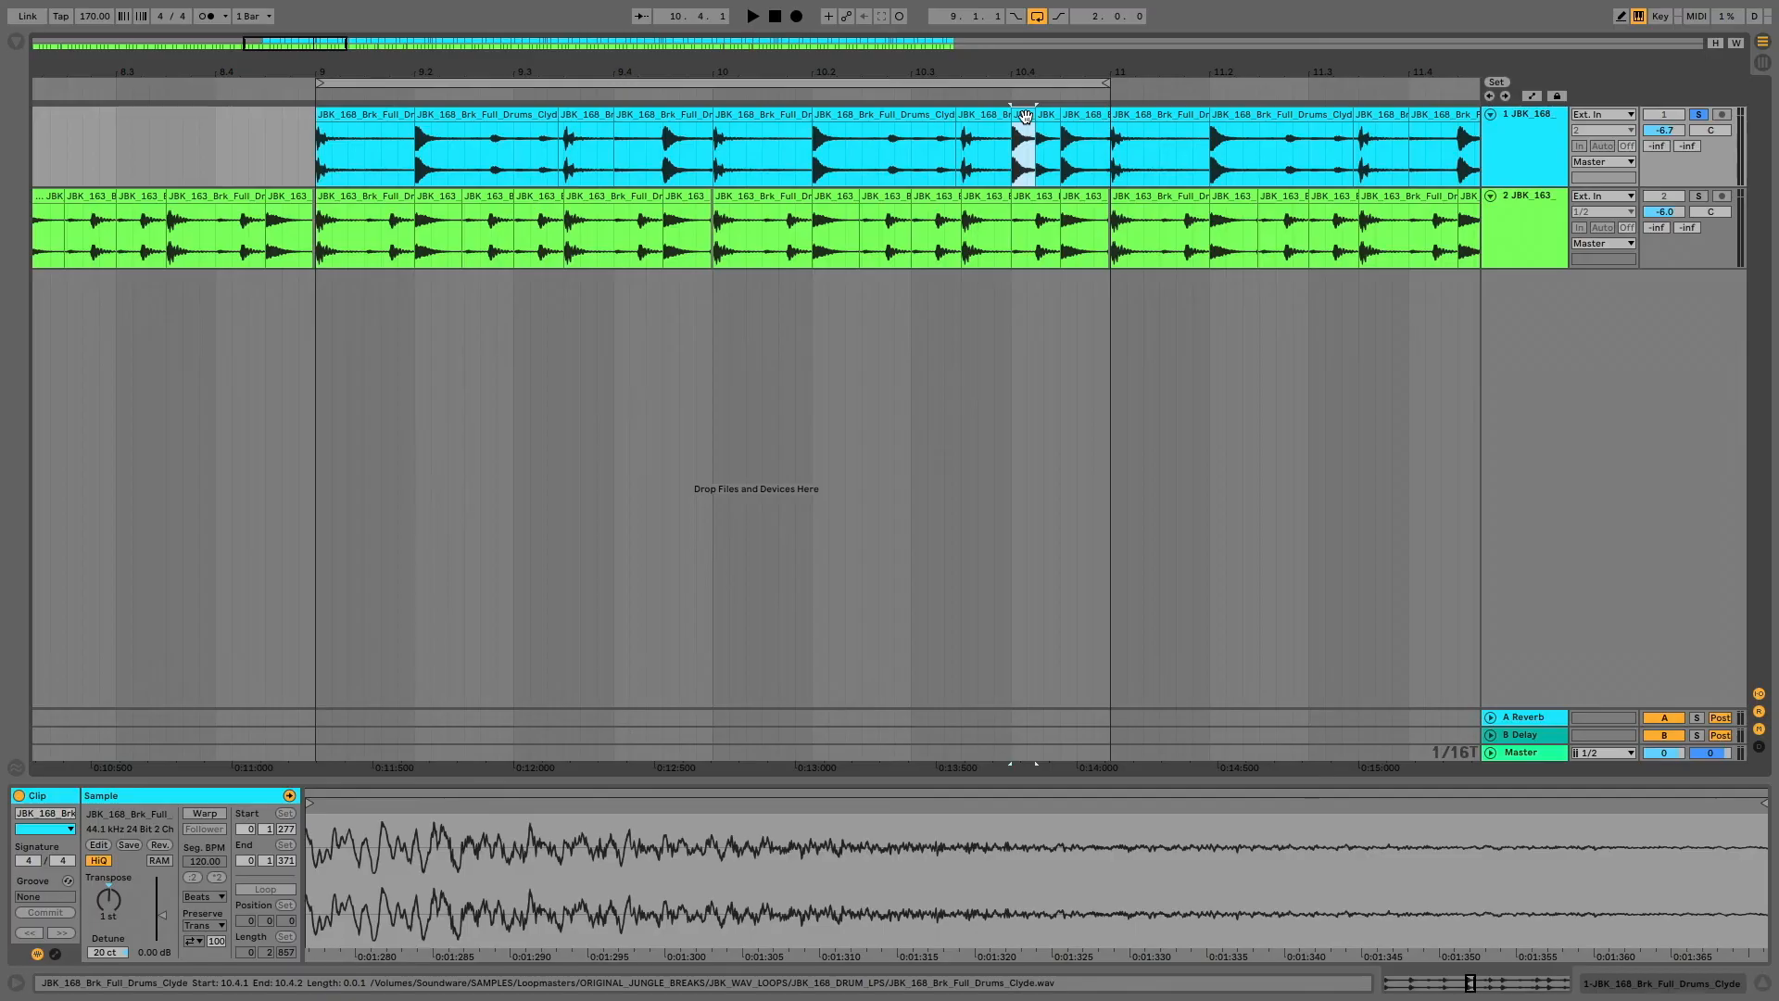
{"action": "left_click", "coordinate": [1047, 116]}
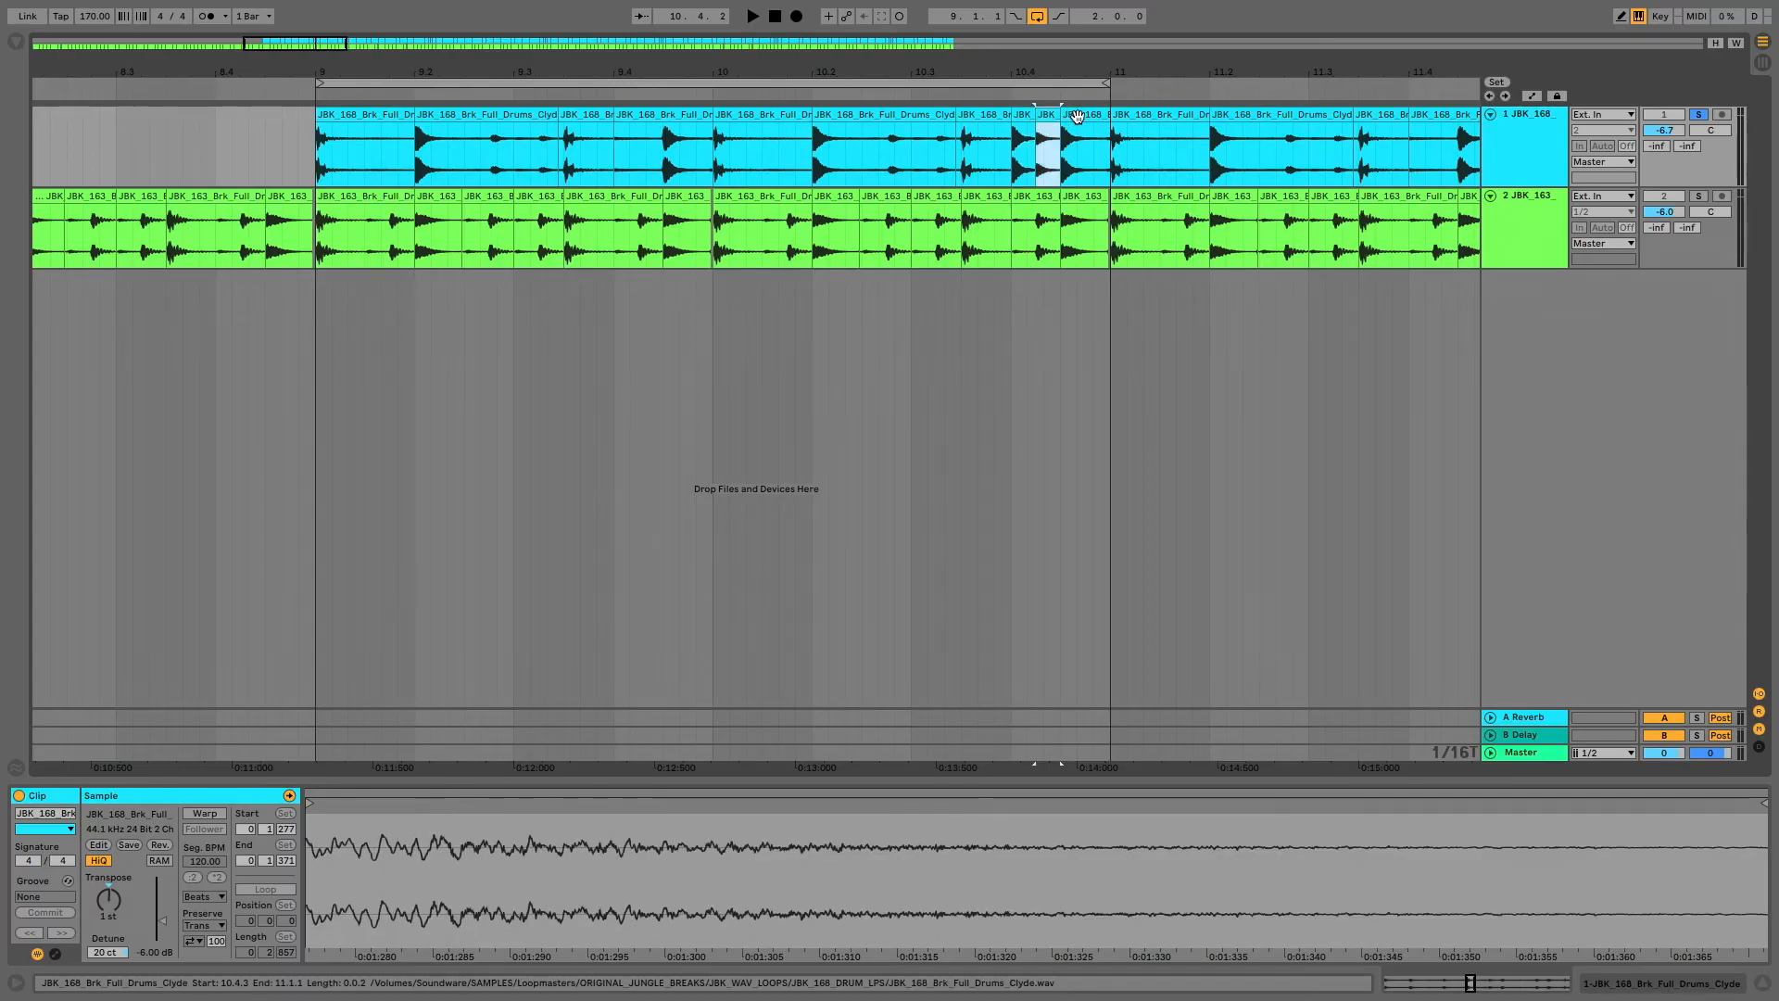
{"action": "left_click", "coordinate": [1077, 115]}
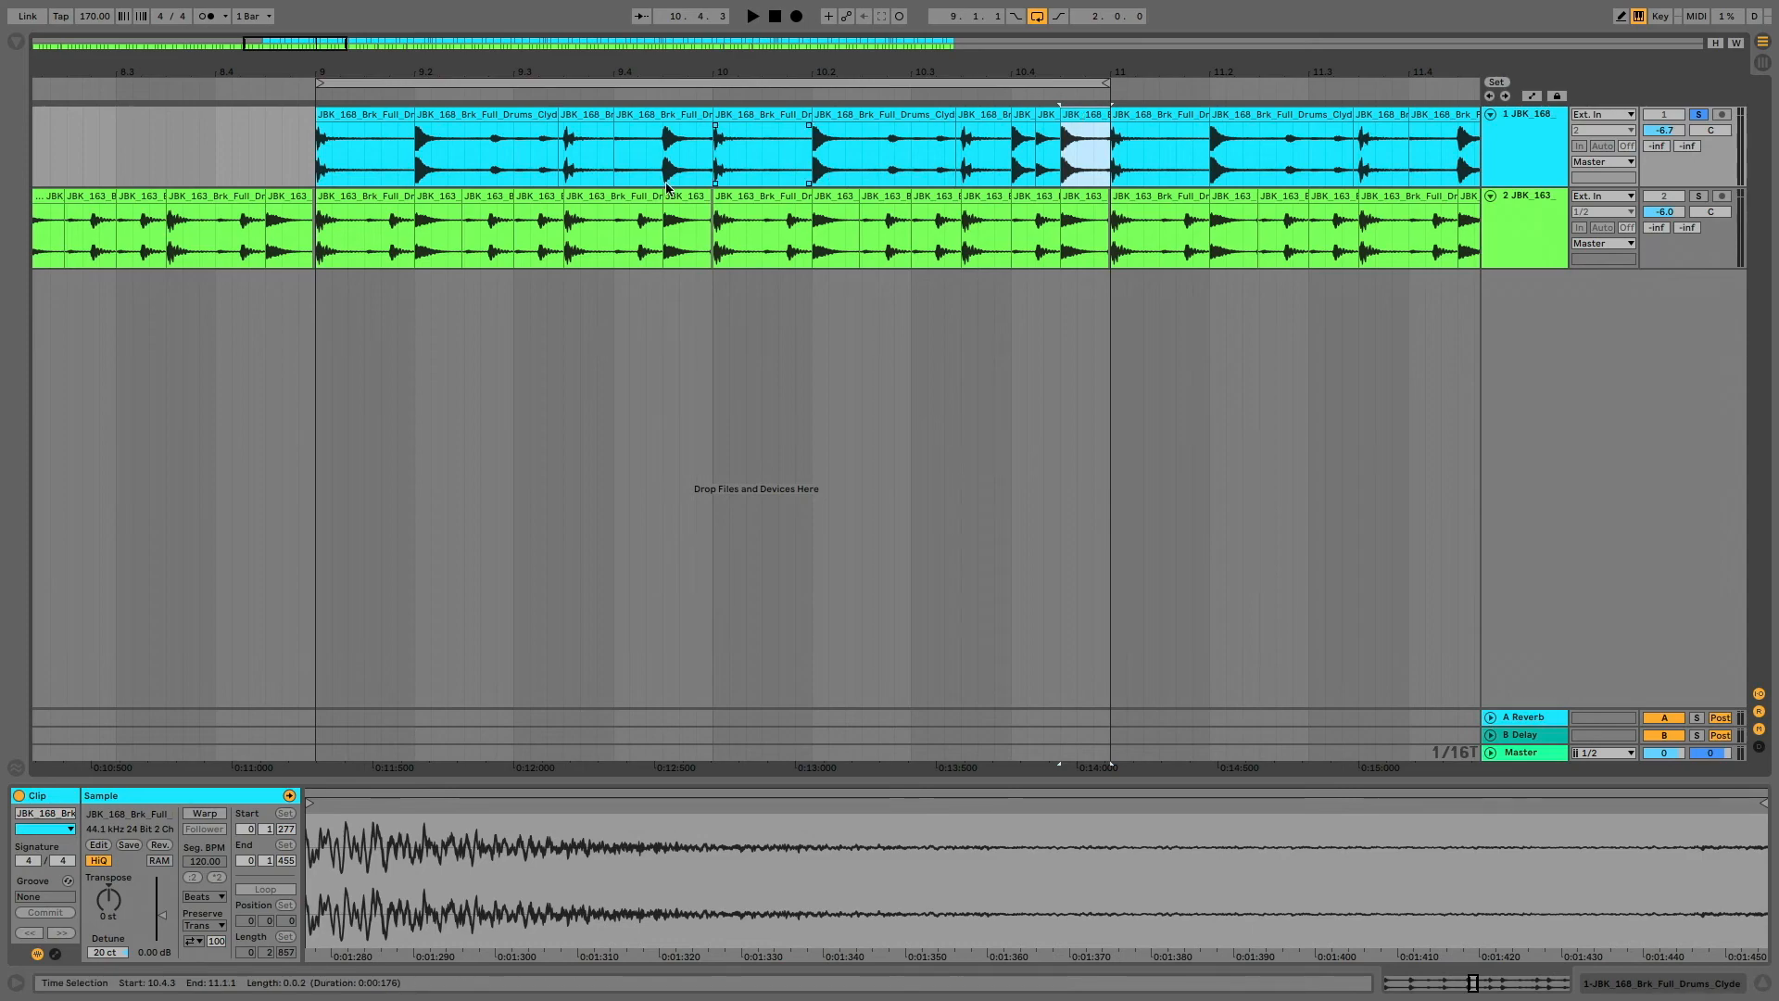
- Play the two-bar loop from bar 9 with Clyde soloed, adding PushItKid to the solo
{"action": "left_click", "coordinate": [366, 118]}
{"action": "key", "text": "space"}
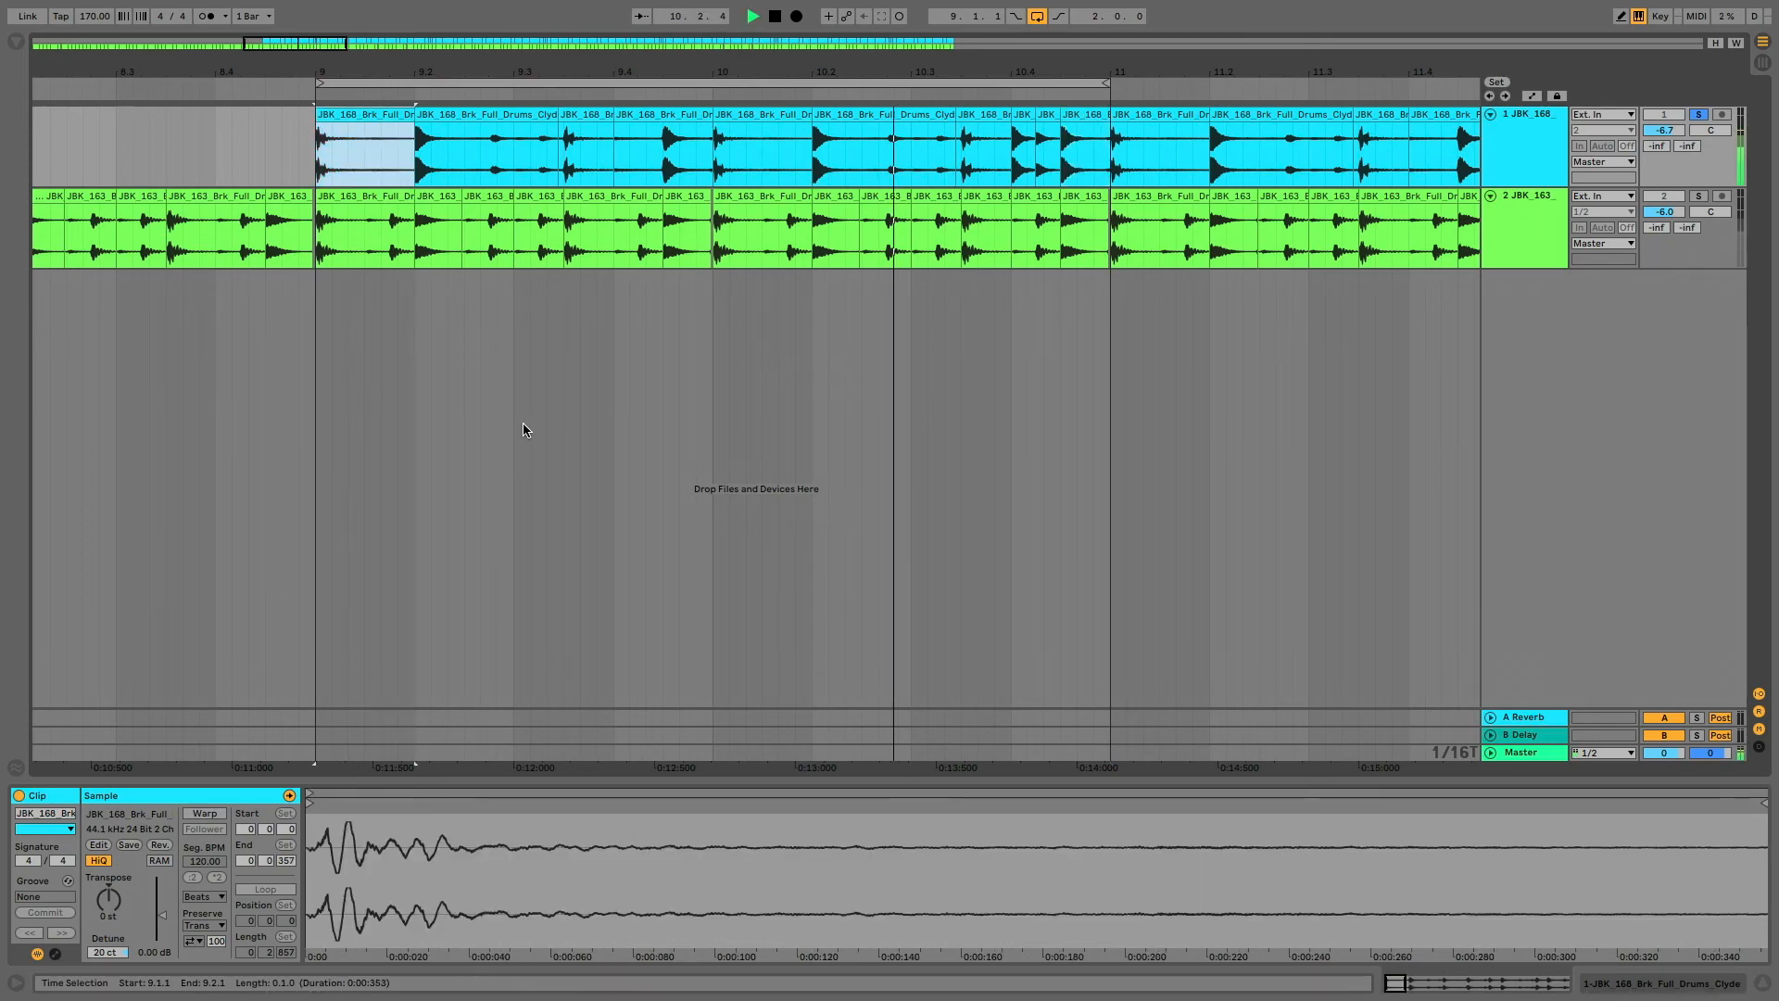
{"action": "left_click", "coordinate": [1698, 197]}
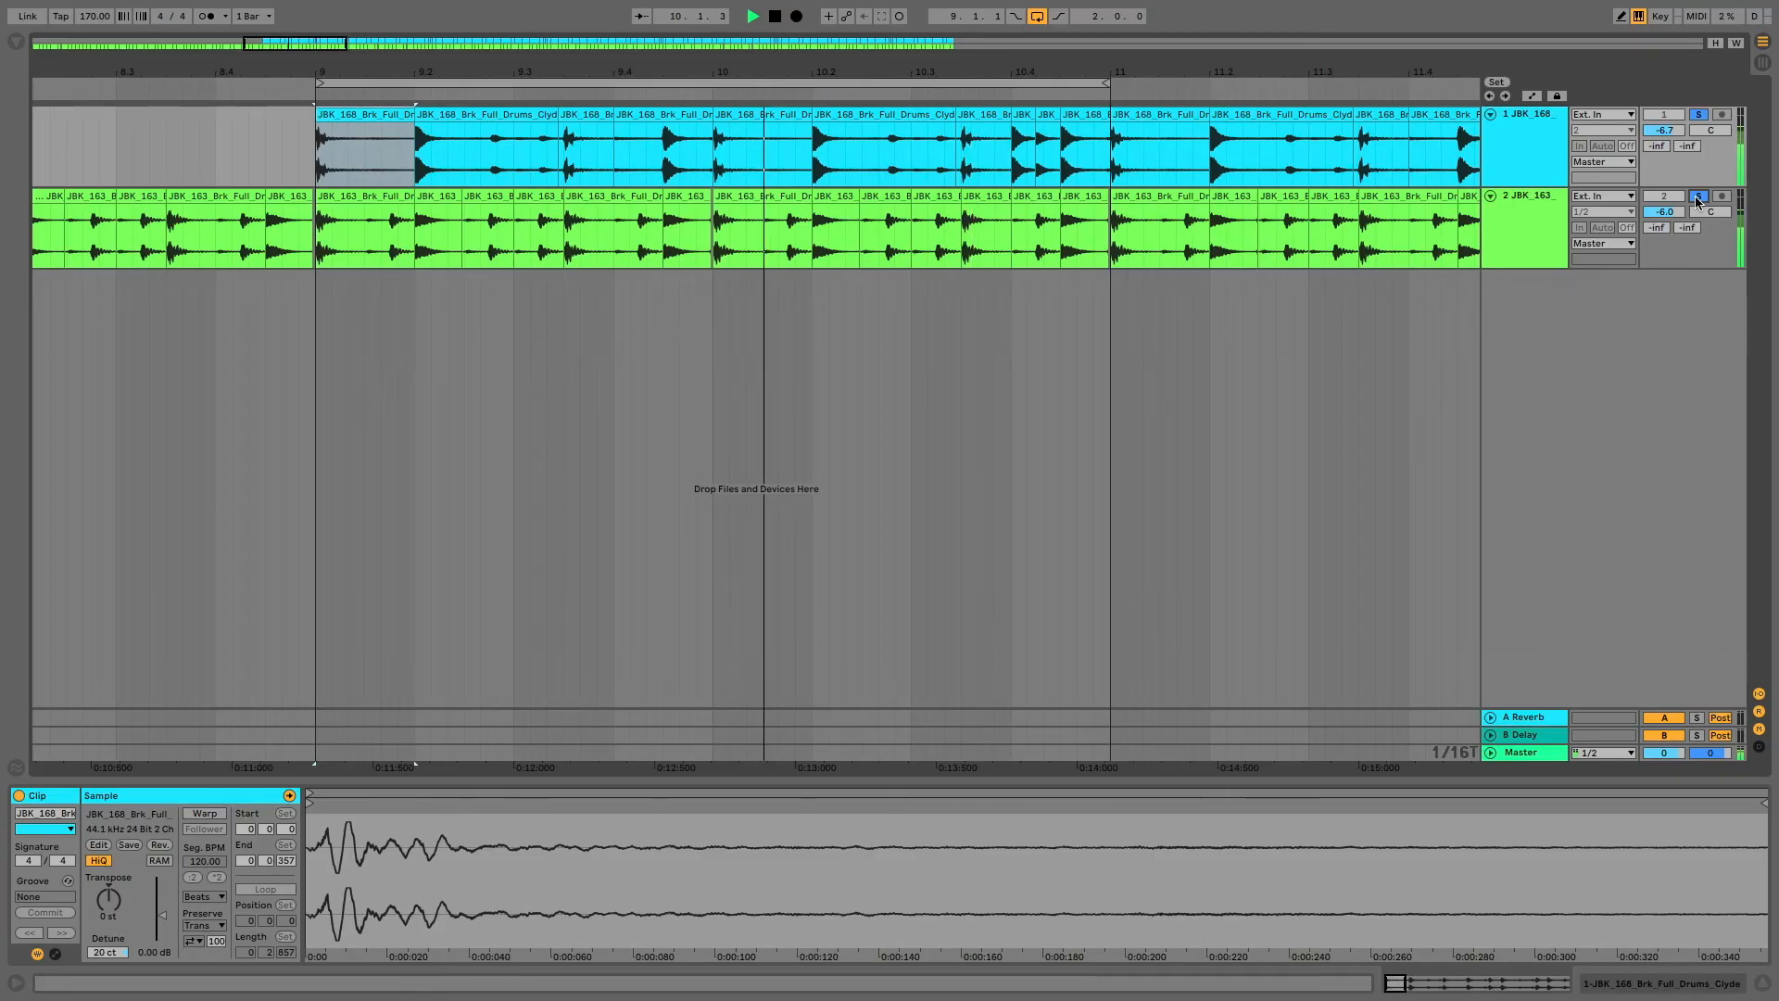
{"action": "left_click", "coordinate": [1203, 477]}
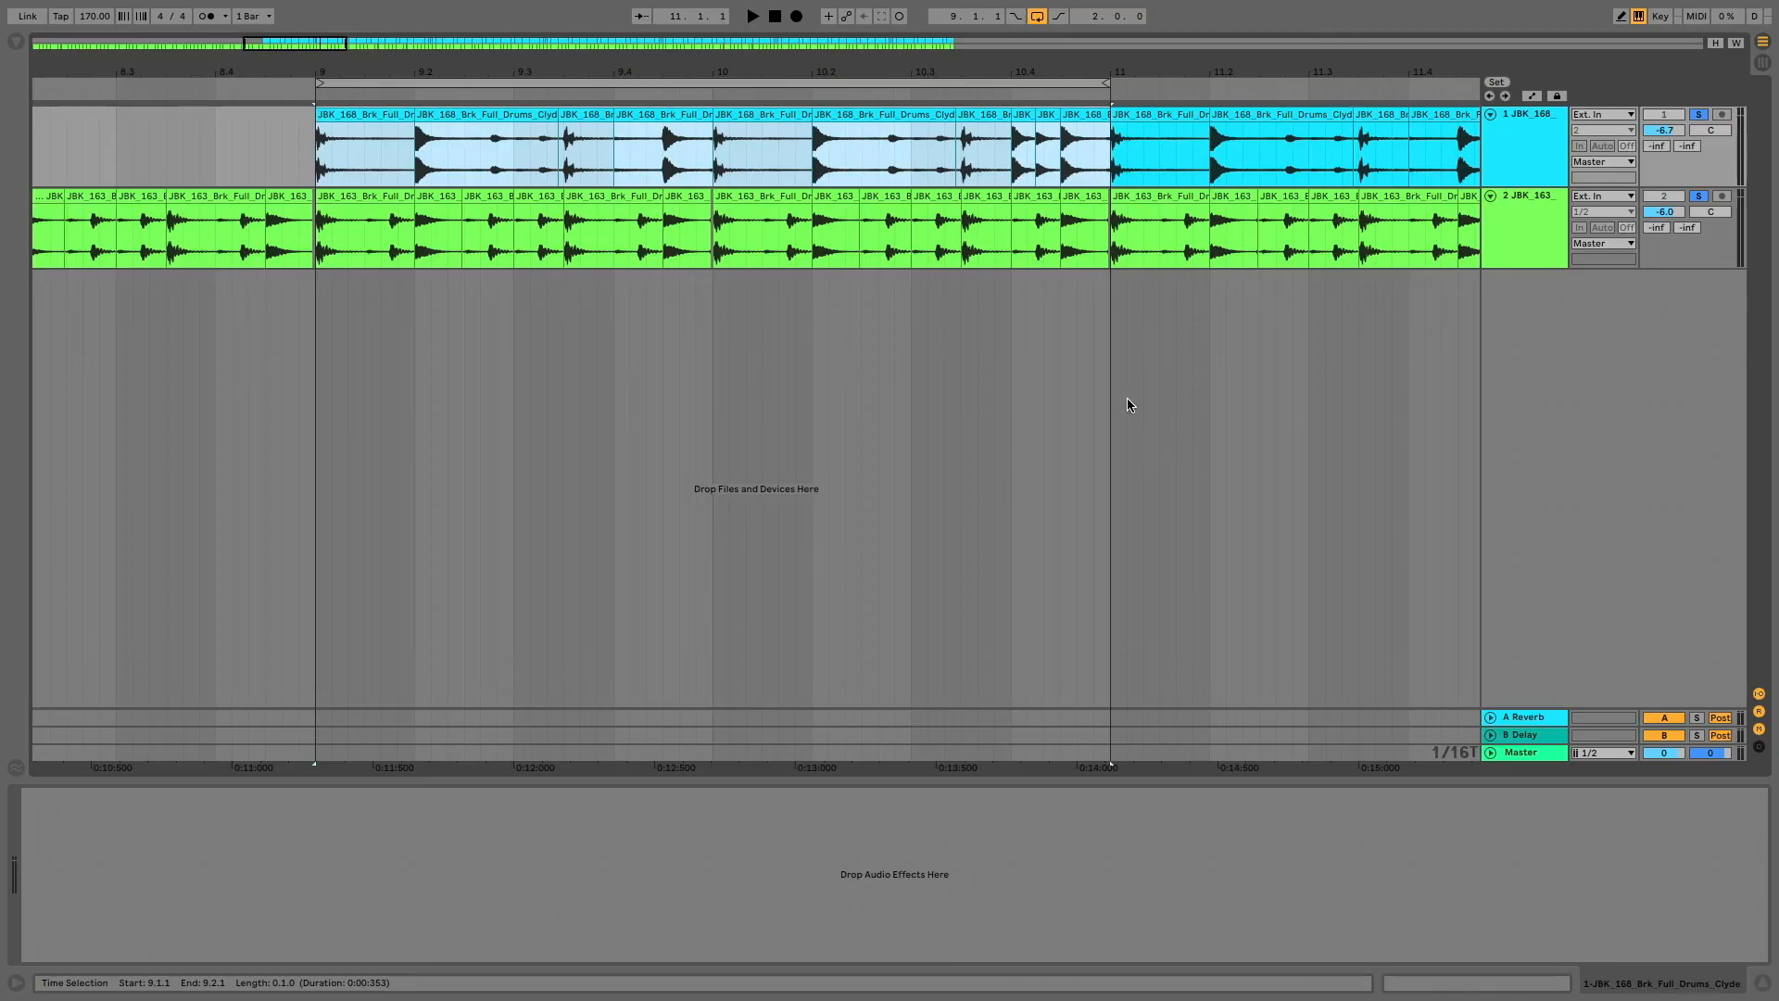
- Reverse the PushItKid slice at 10.3.3 and play it within the two-bar loop
{"action": "left_click", "coordinate": [979, 199]}
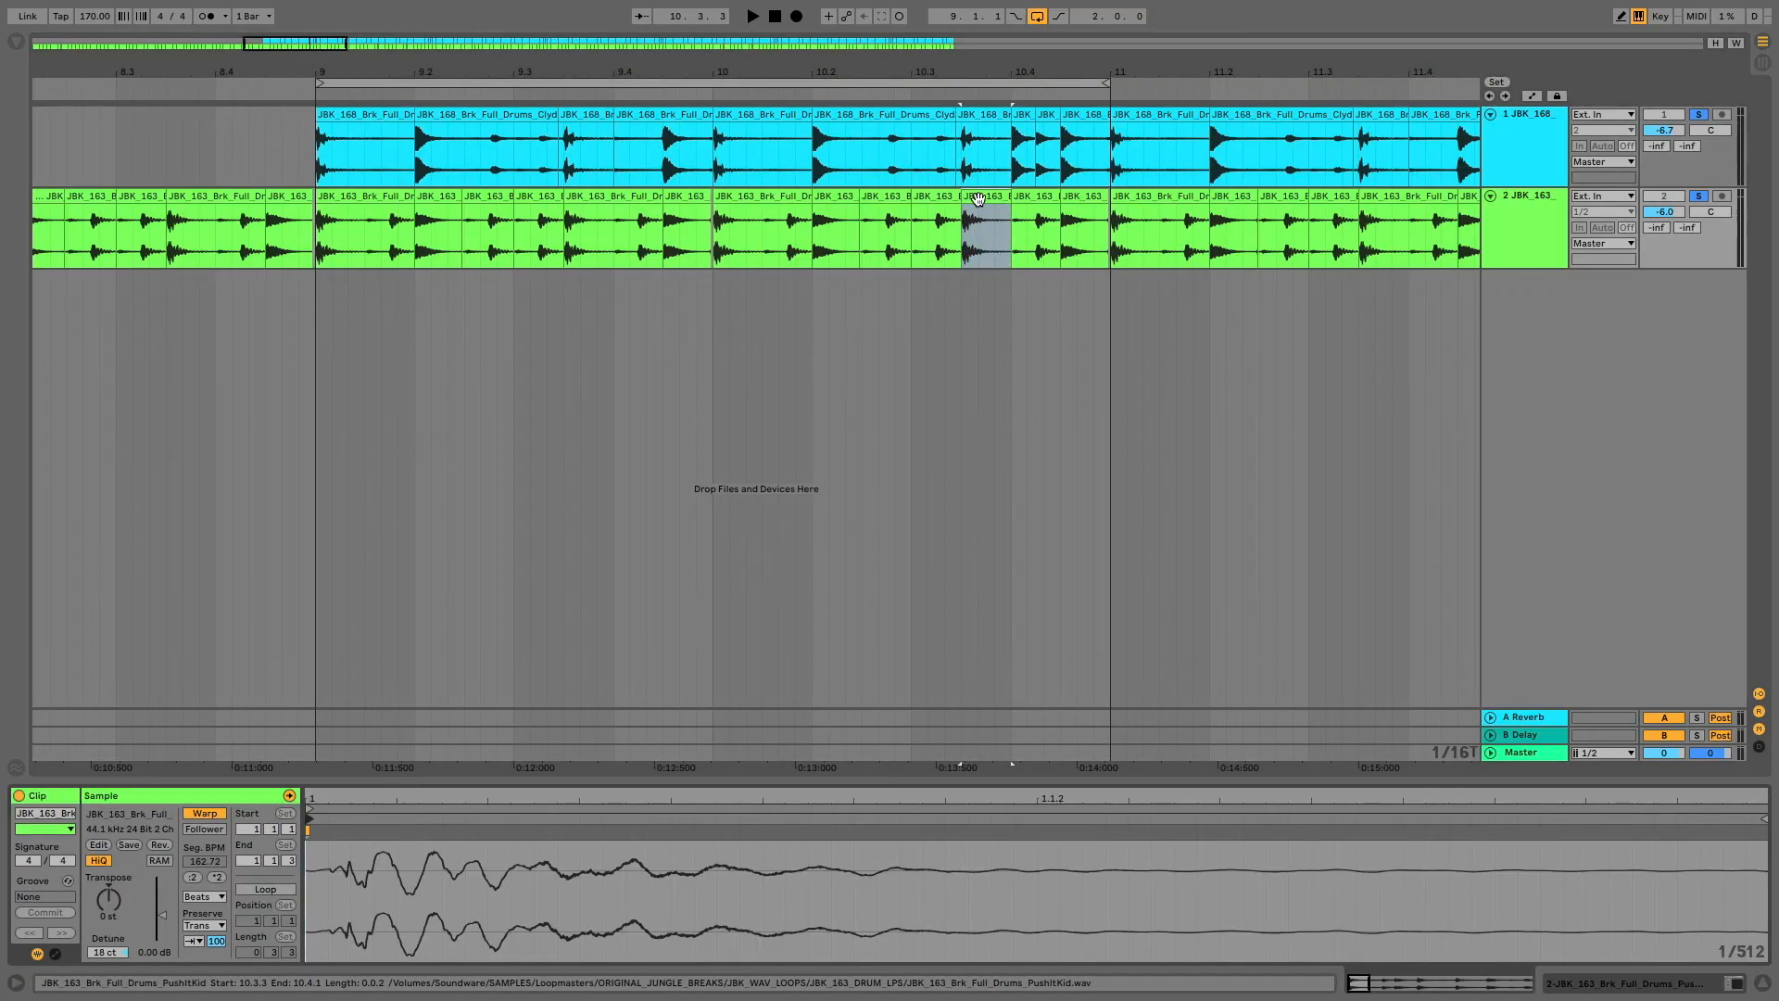
{"action": "left_click", "coordinate": [158, 846]}
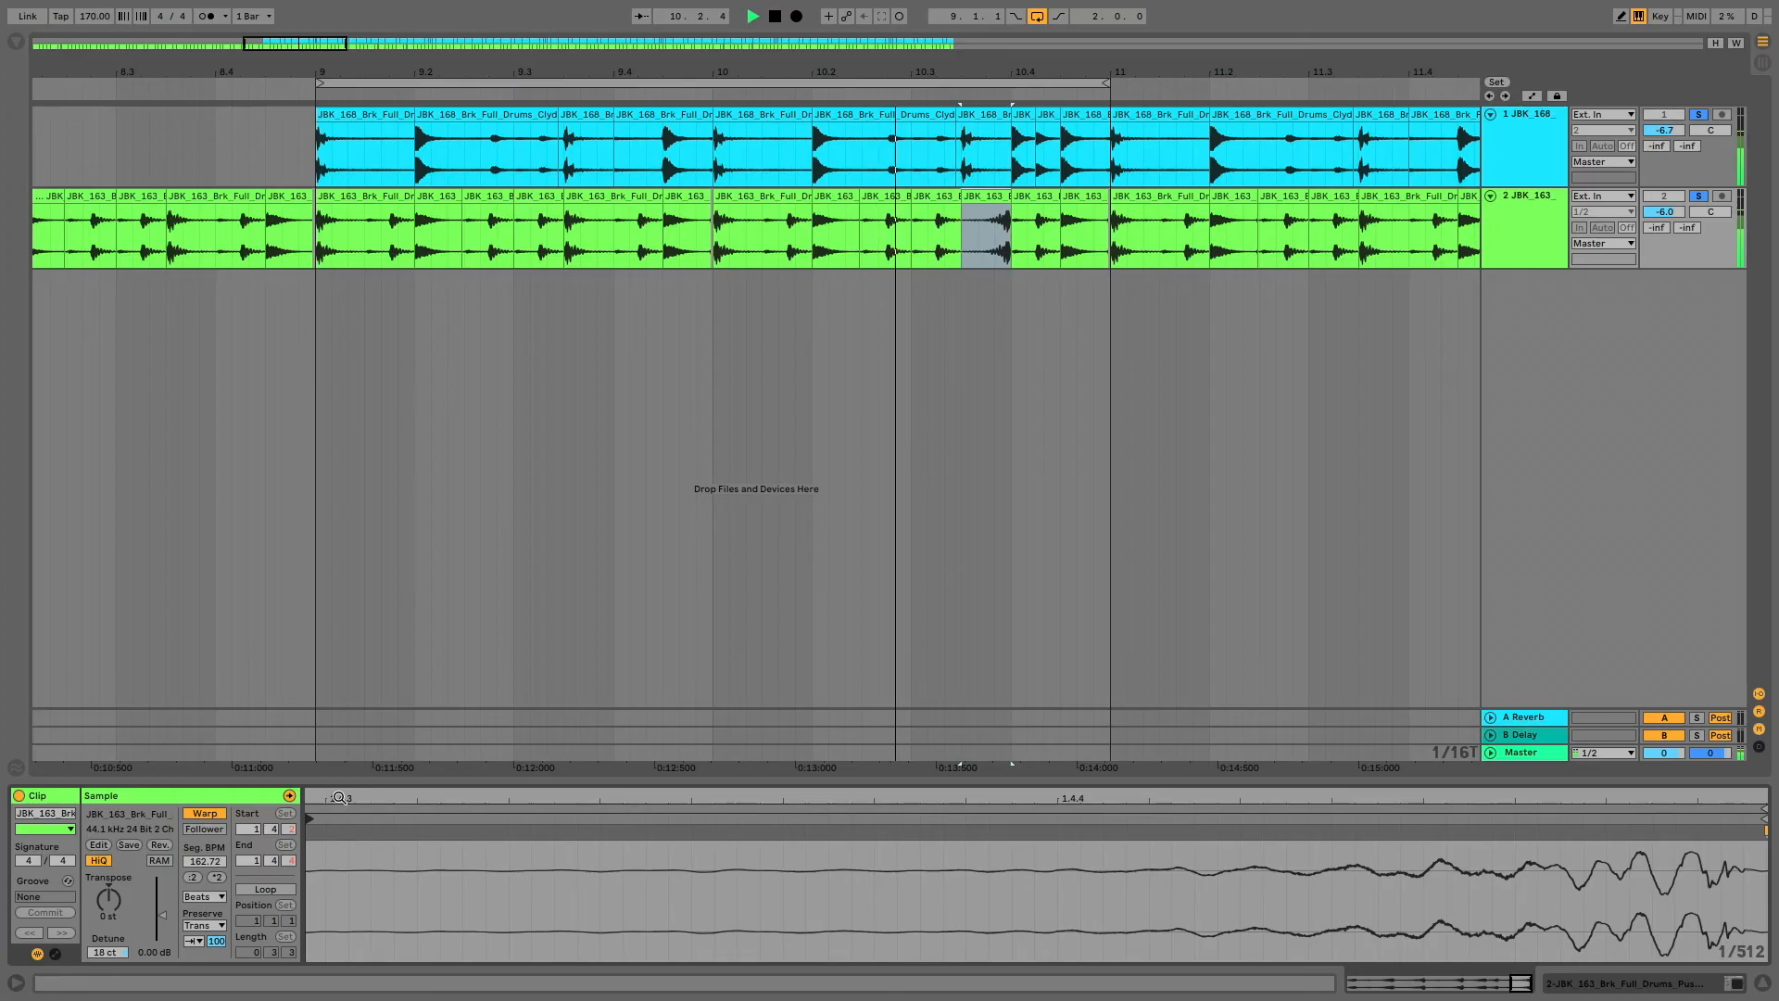
{"action": "mouse_move", "coordinate": [306, 826]}
{"action": "left_mouse_down"}
{"action": "mouse_move", "coordinate": [692, 815]}
{"action": "mouse_move", "coordinate": [405, 819]}
{"action": "left_mouse_up"}
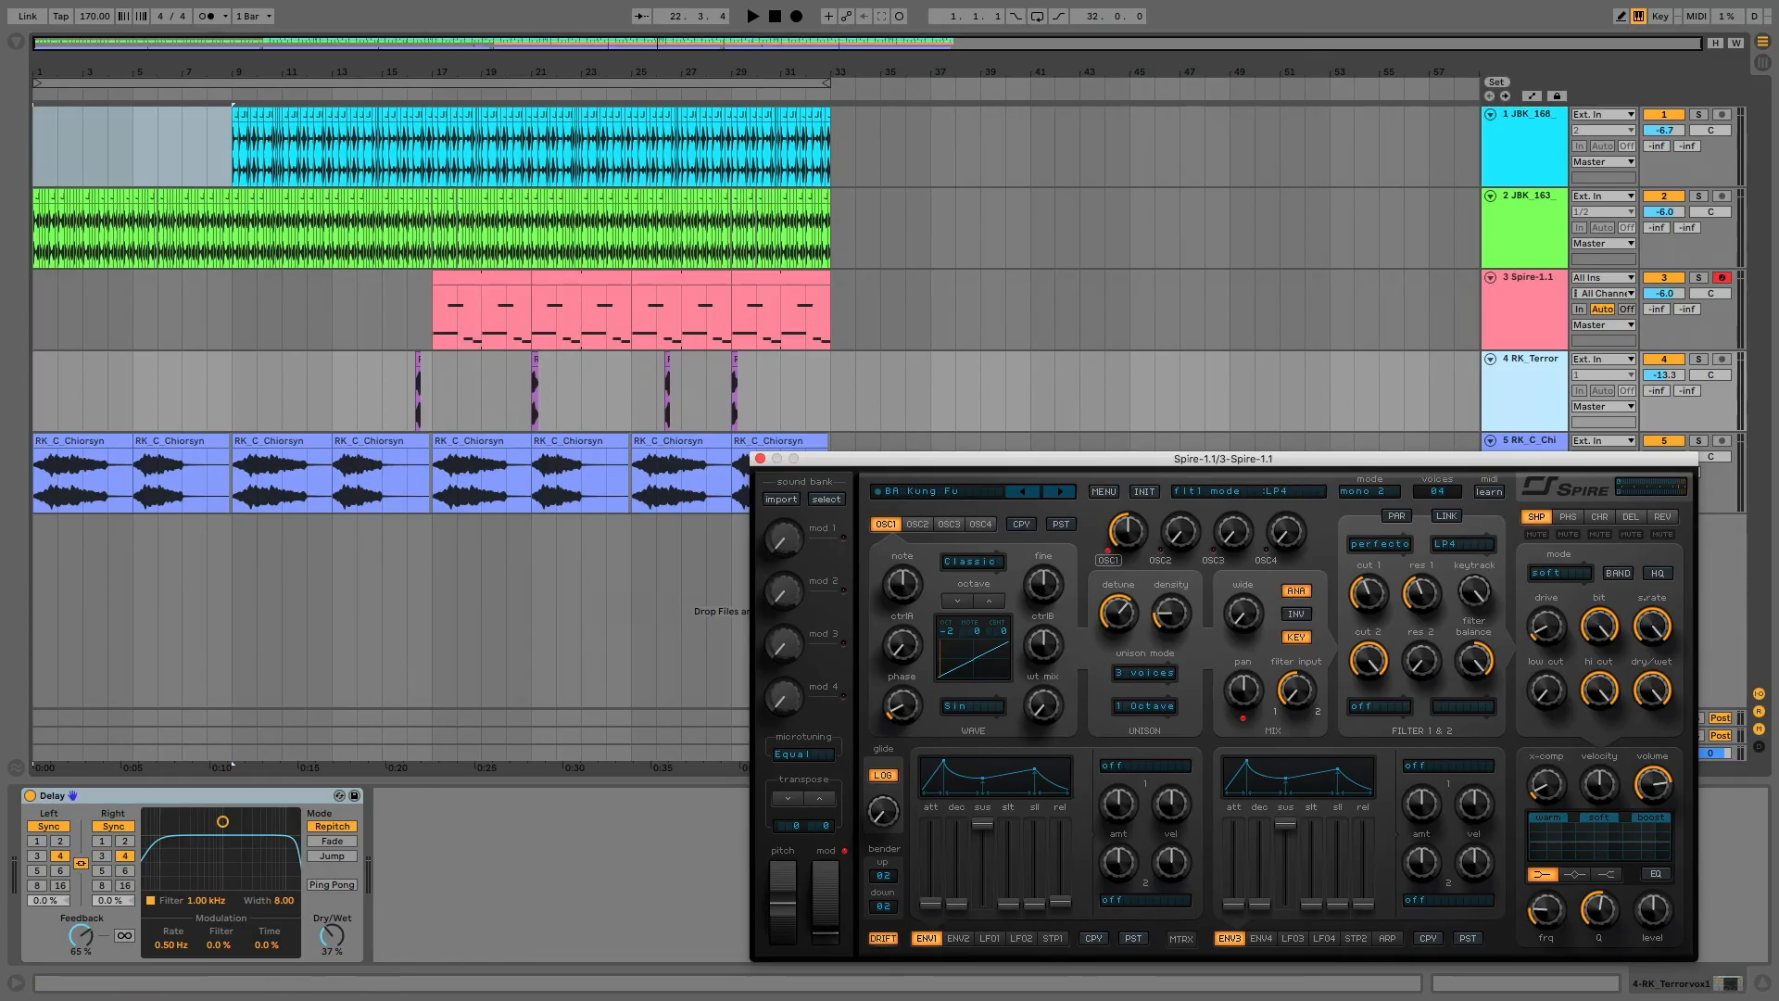
- Play the full arrangement from bar 1
{"action": "left_click", "coordinate": [775, 17]}
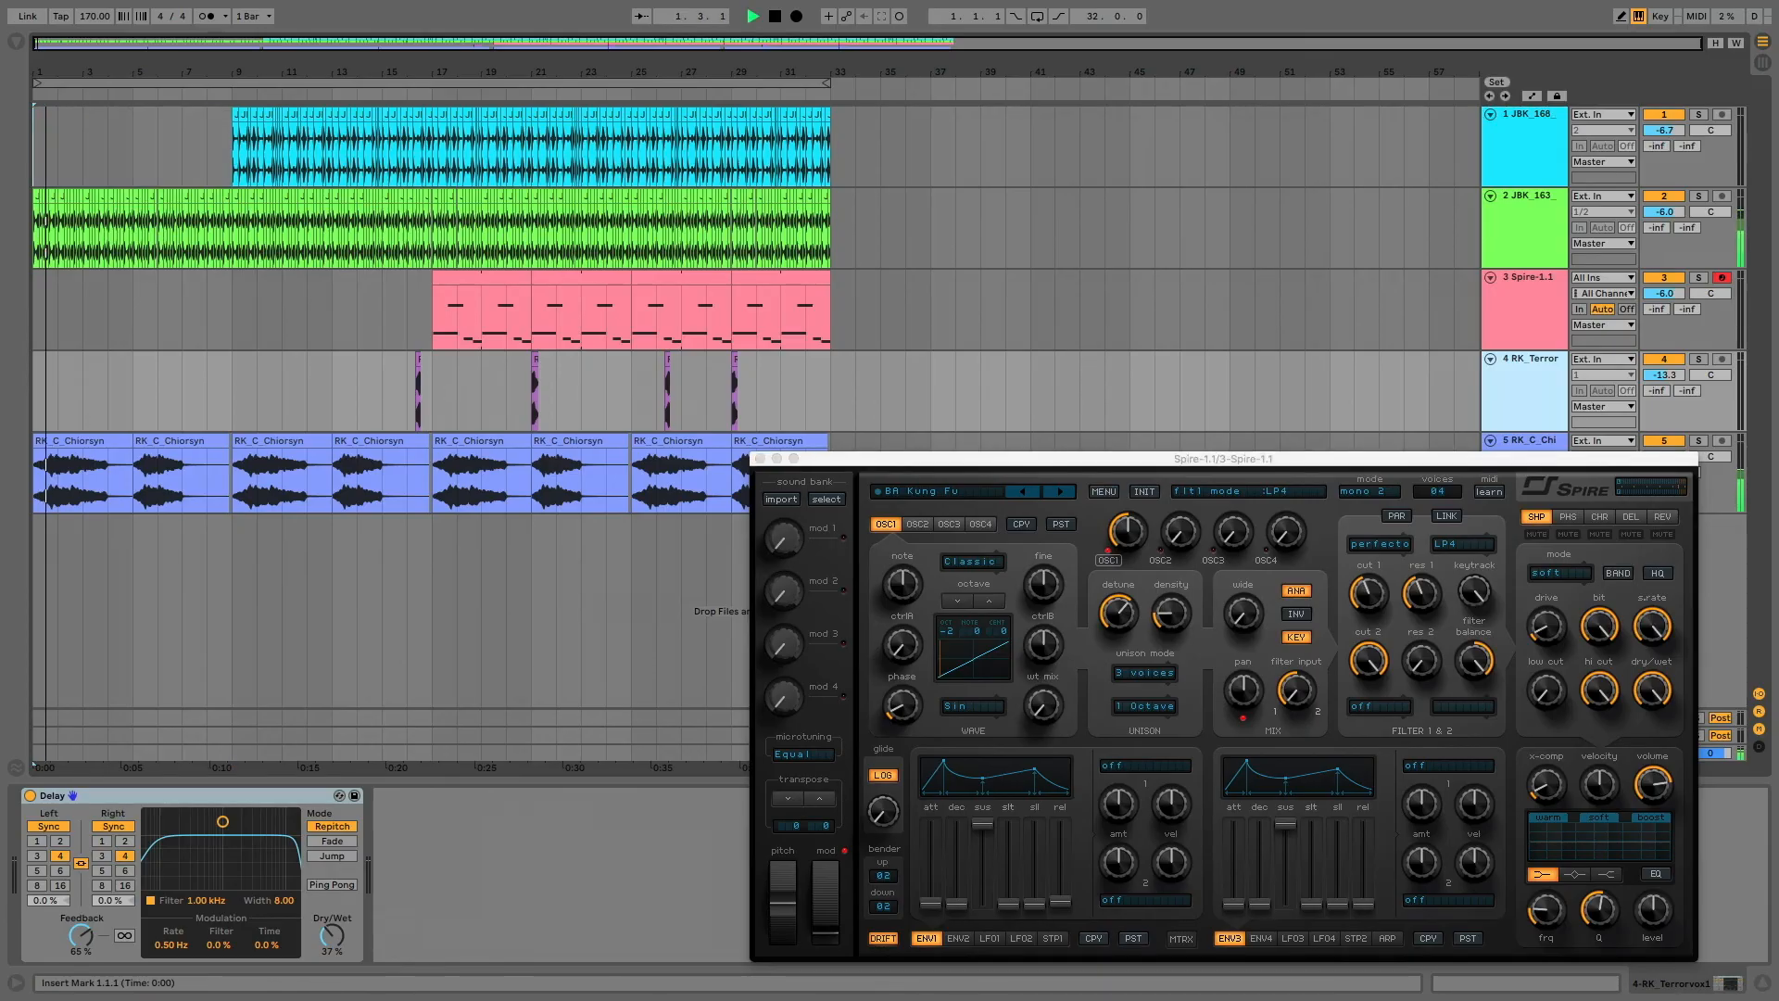